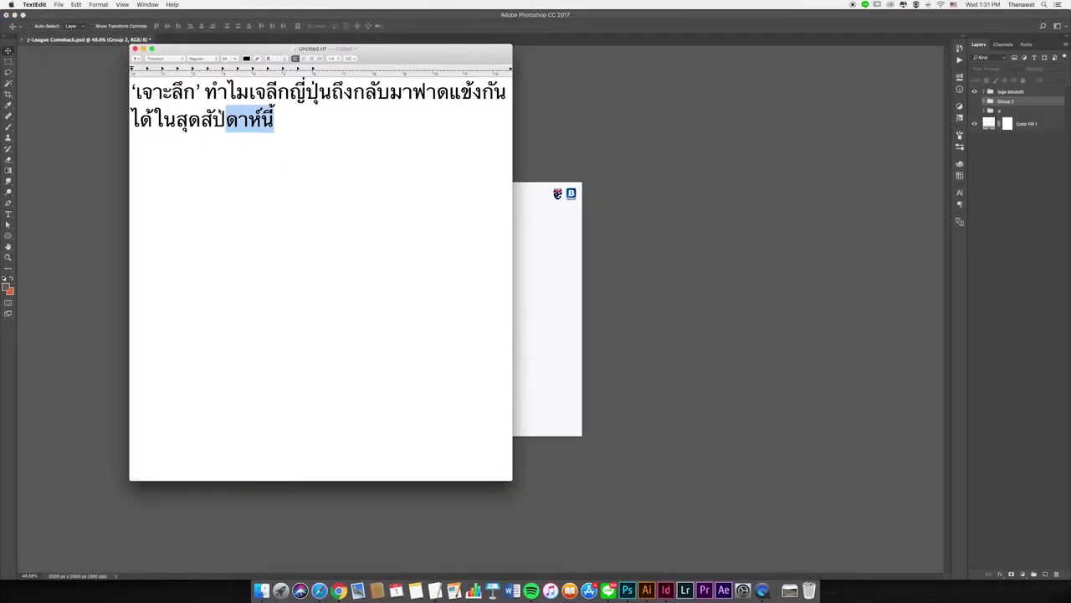
- Bring the J-League Comeback.psd poster in front of TextEdit
{"action": "left_click", "coordinate": [1010, 154]}
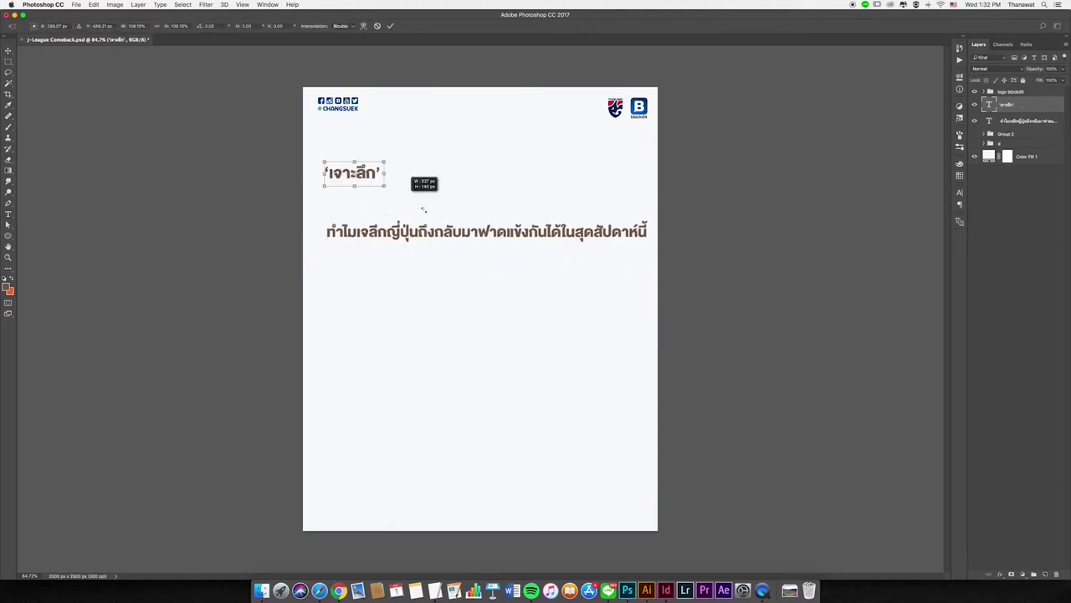
- Recolour the title text and set the scaled J.League logo lower, beneath the title
{"action": "key", "text": "t"}
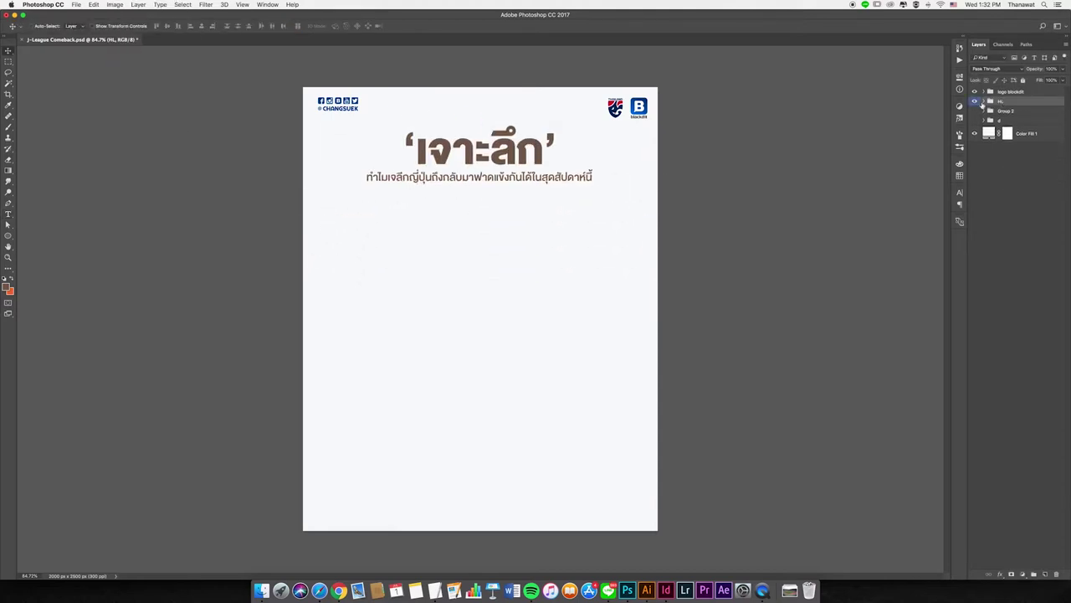
{"action": "left_click", "coordinate": [465, 149]}
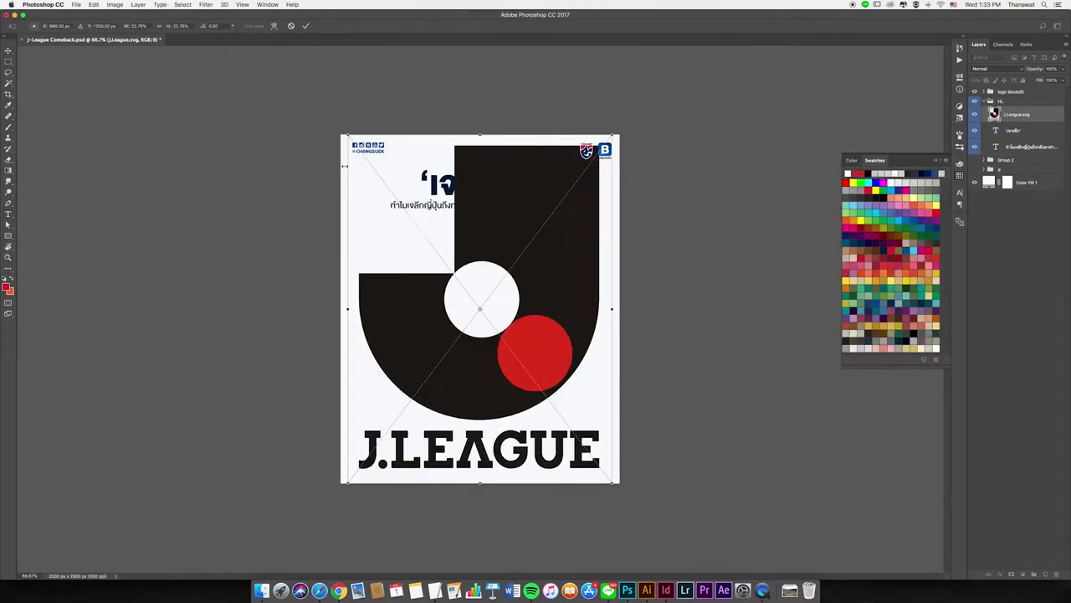
{"action": "key", "text": "Return"}
{"action": "left_click_drag", "start_coordinate": [506, 345], "coordinate": [508, 370]}
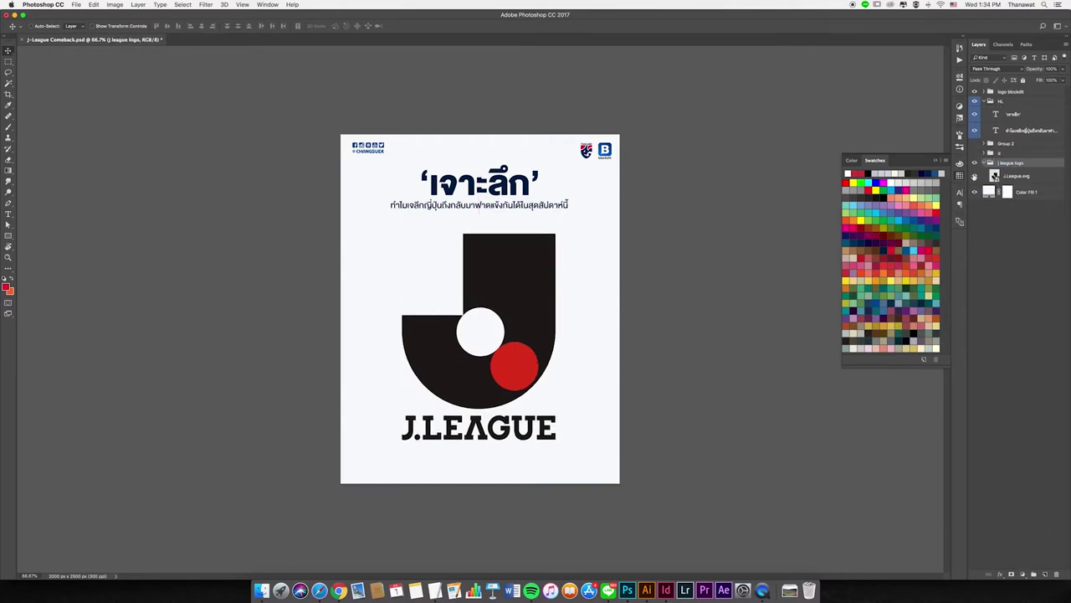
- Browse to the Yokohama F. Marinos player's photo folder as thumbnails
{"action": "left_click", "coordinate": [261, 588]}
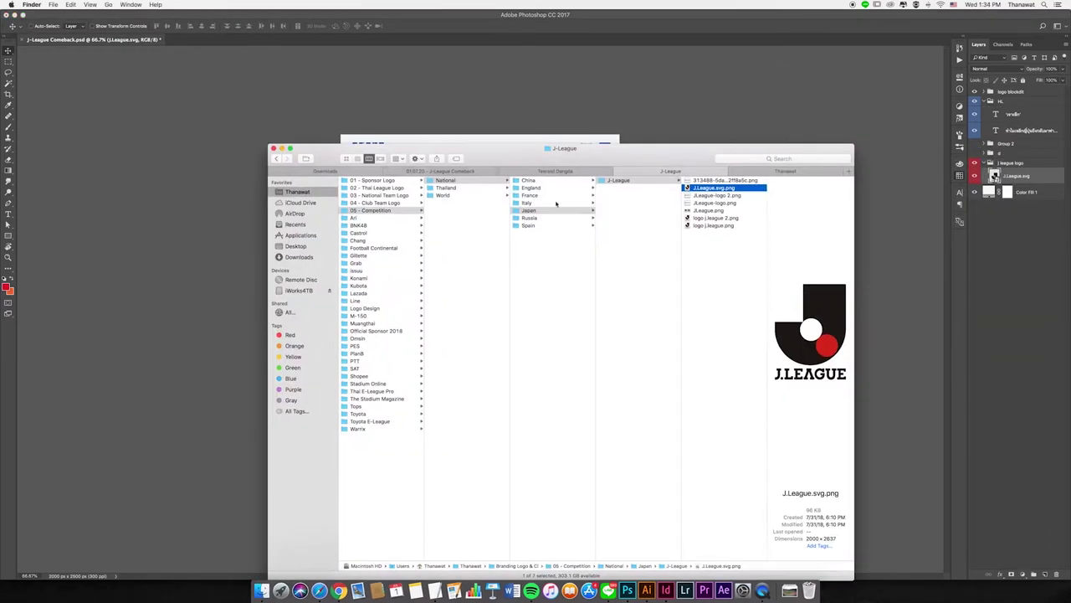
{"action": "left_click", "coordinate": [540, 150]}
{"action": "left_click", "coordinate": [620, 127]}
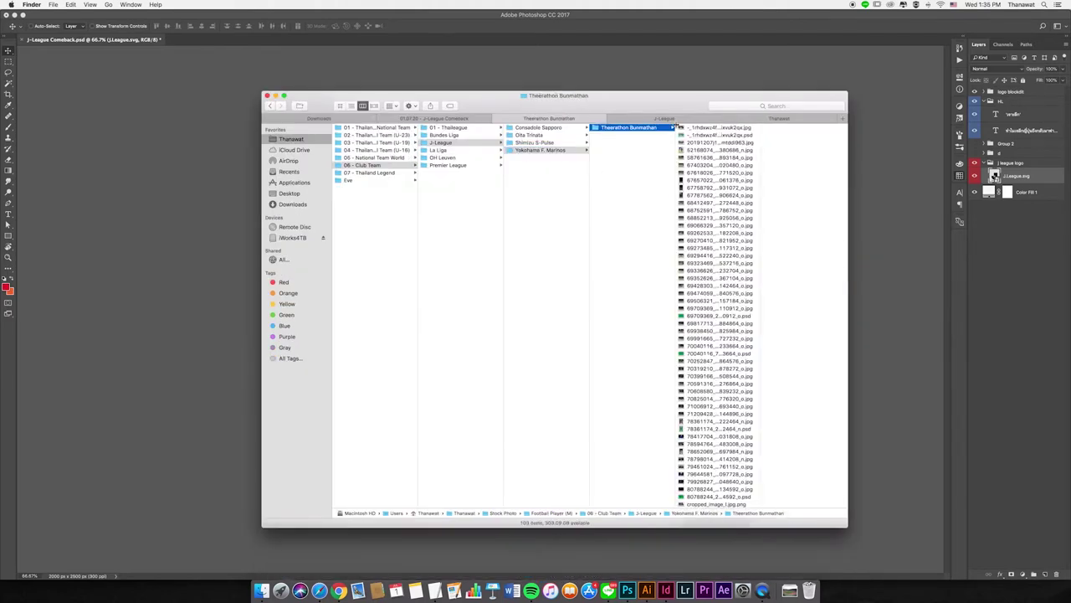
{"action": "key", "text": "super+1"}
{"action": "scroll", "coordinate": [572, 291], "scroll_direction": "down", "scroll_amount": 5}
{"action": "scroll", "coordinate": [571, 291], "scroll_direction": "down", "scroll_amount": 5}
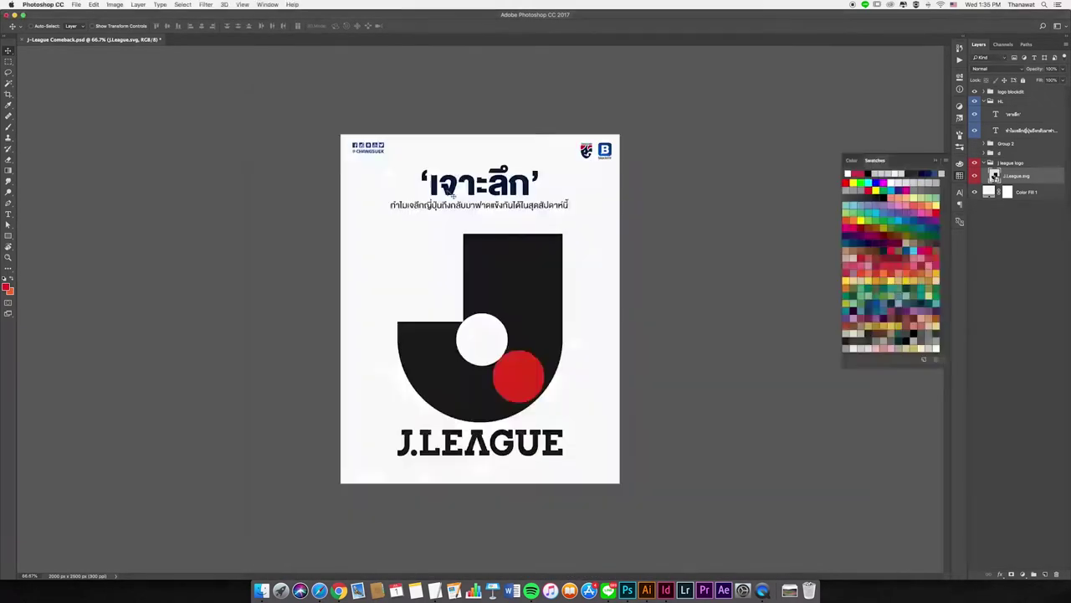
- Drop the blue-kit Marinos player over the J, group and rename it, and enlarge it
{"action": "left_click", "coordinate": [104, 39]}
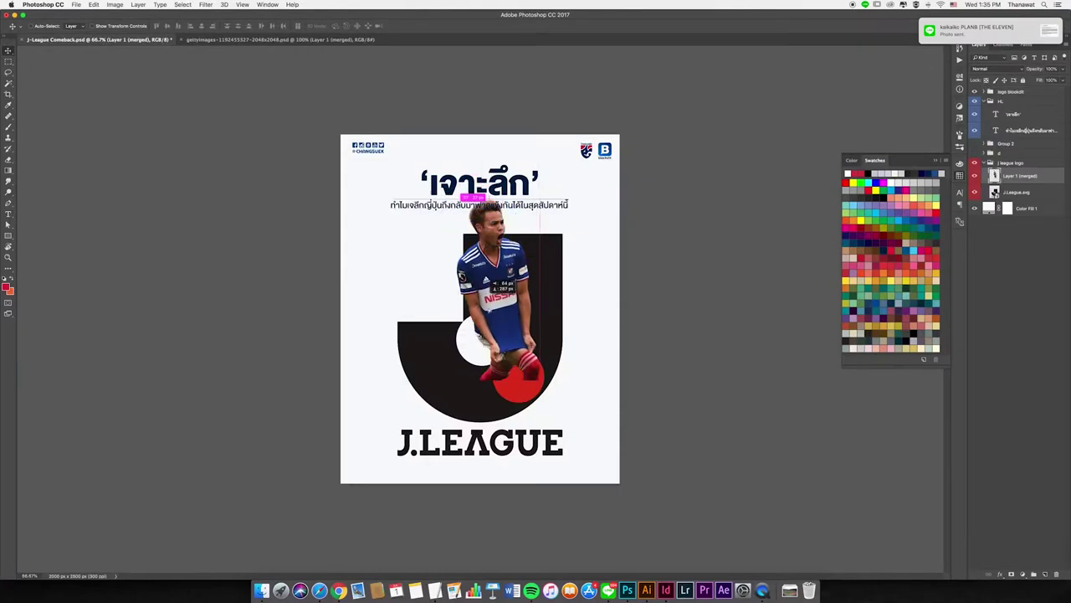
{"action": "left_click_drag", "start_coordinate": [496, 283], "coordinate": [512, 294]}
{"action": "key", "text": "ctrl+g"}
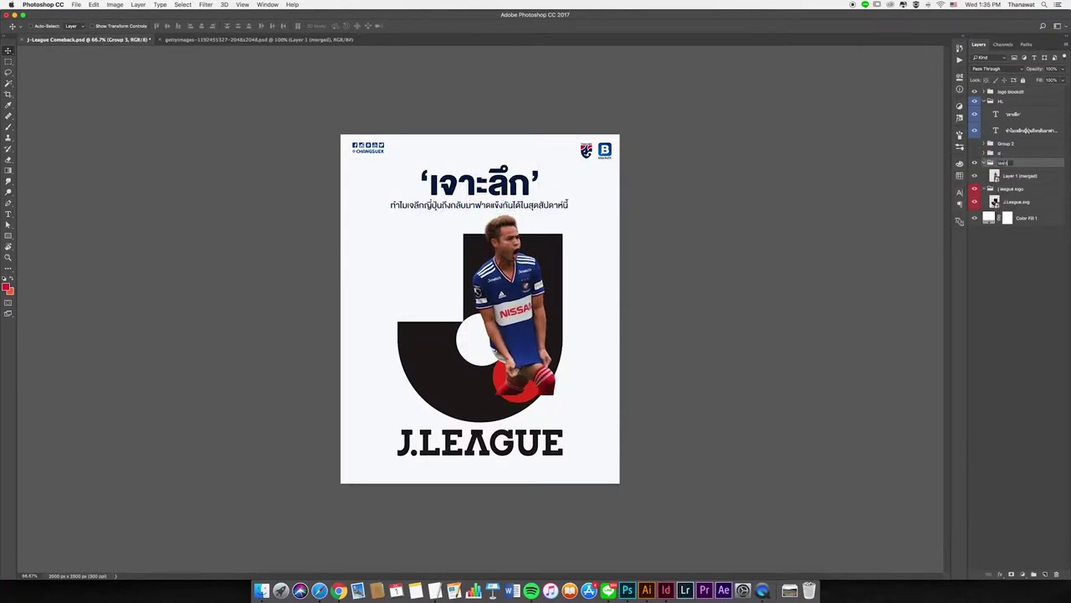
{"action": "type", "text": "on"}
{"action": "key", "text": "Tab"}
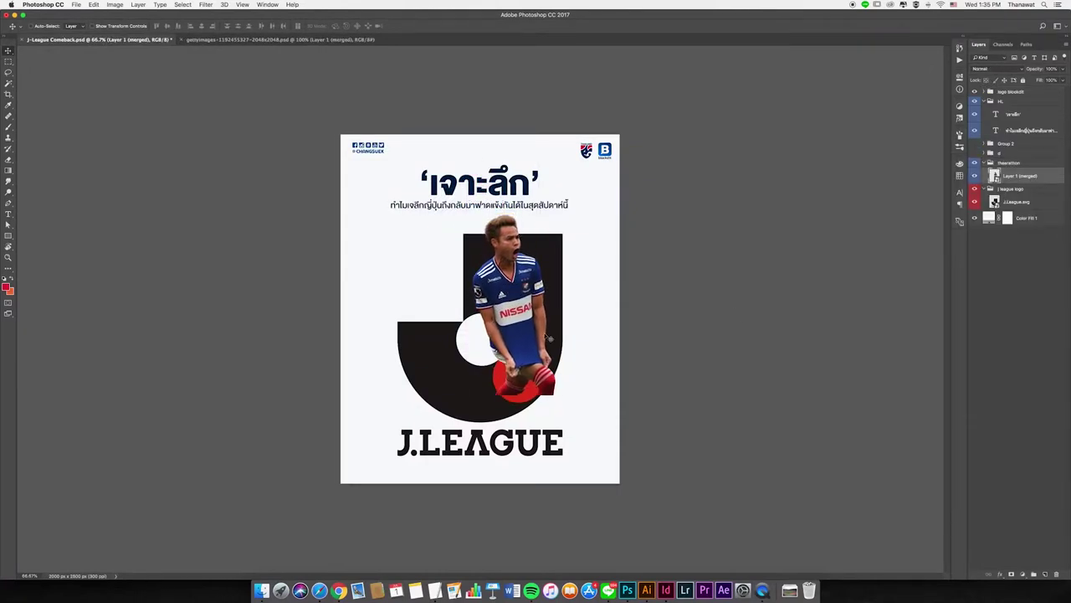
{"action": "left_click_drag", "start_coordinate": [554, 400], "coordinate": [569, 451]}
{"action": "left_click_drag", "start_coordinate": [532, 372], "coordinate": [533, 386]}
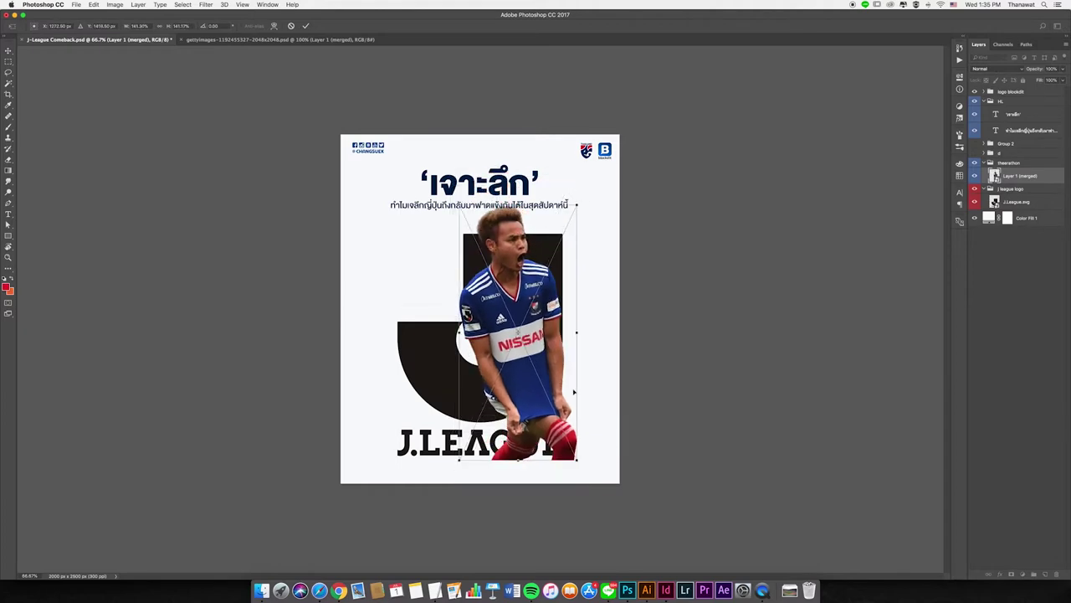
- Preview player photos in Finder and open the orange-jacket photo in Photoshop
{"action": "left_click", "coordinate": [262, 590]}
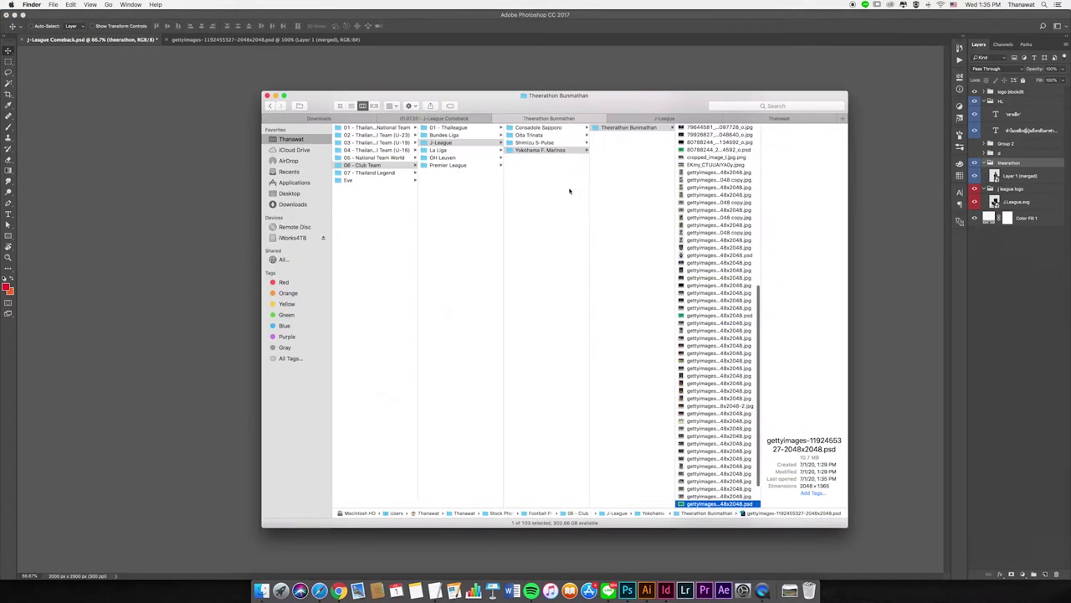
{"action": "key", "text": "space"}
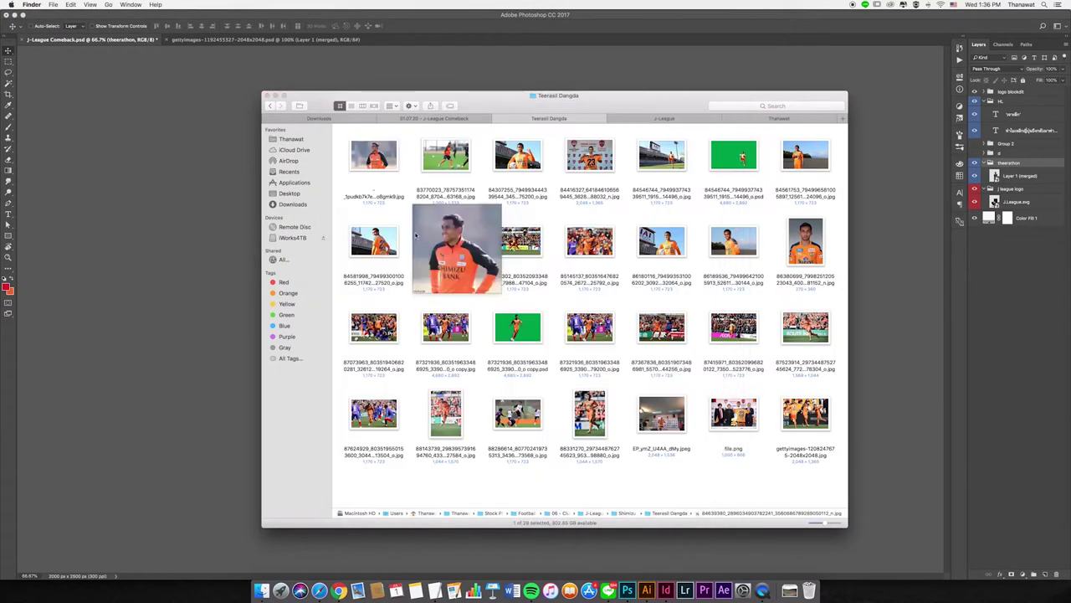
{"action": "left_click", "coordinate": [374, 155]}
{"action": "key", "text": "space"}
{"action": "key", "text": "space"}
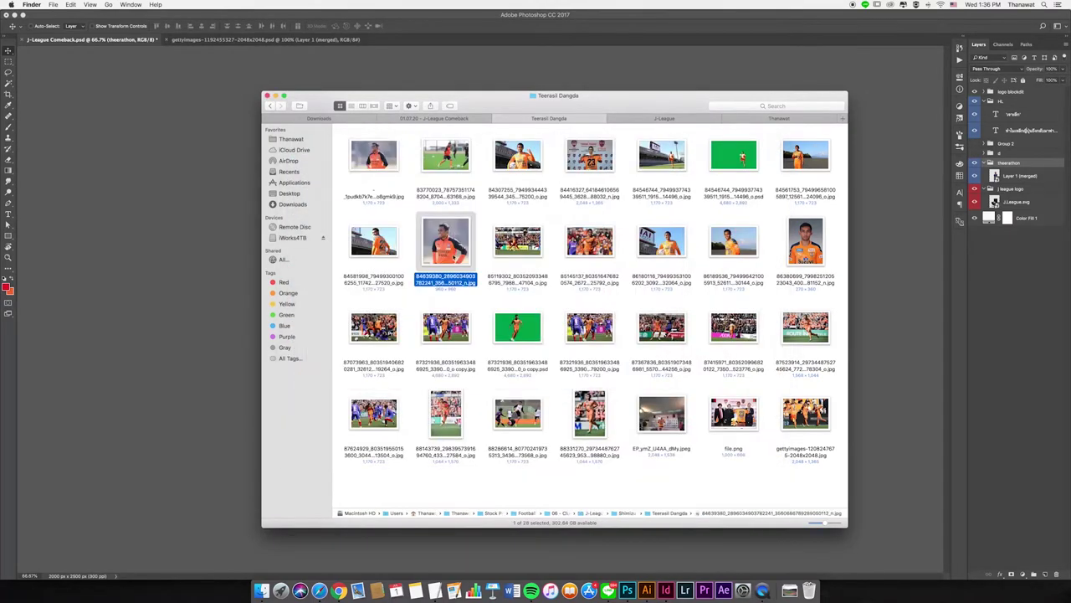
{"action": "left_click_drag", "start_coordinate": [443, 246], "coordinate": [418, 42]}
- Trace the orange-jacket player's outline with the Pen tool to mask him over green
{"action": "key", "text": "p"}
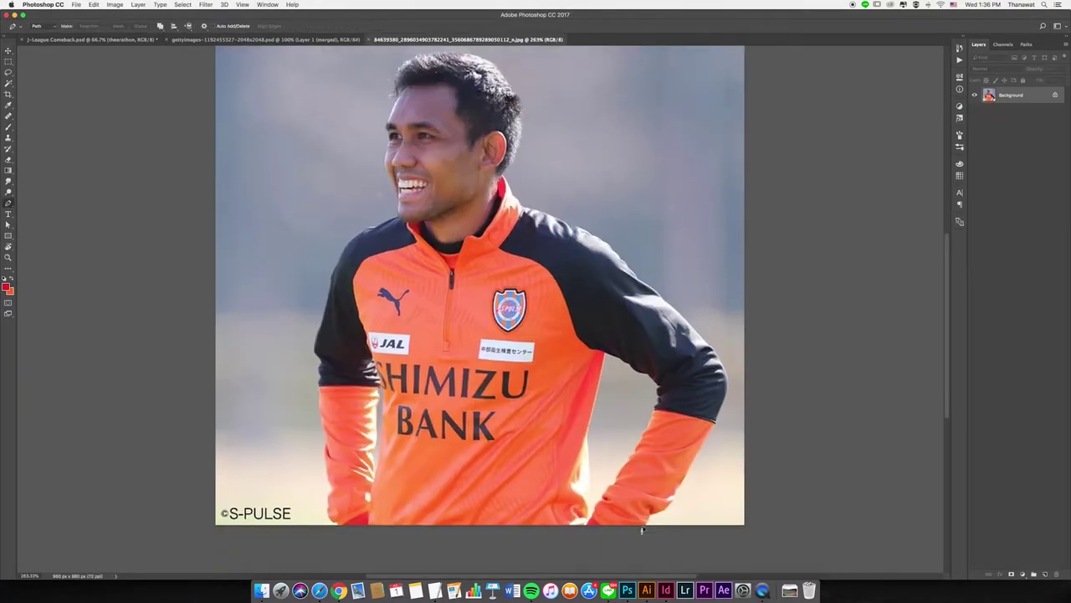
{"action": "scroll", "coordinate": [685, 435], "scroll_direction": "up", "scroll_amount": 3}
{"action": "scroll", "coordinate": [590, 306], "scroll_direction": "up", "scroll_amount": 2}
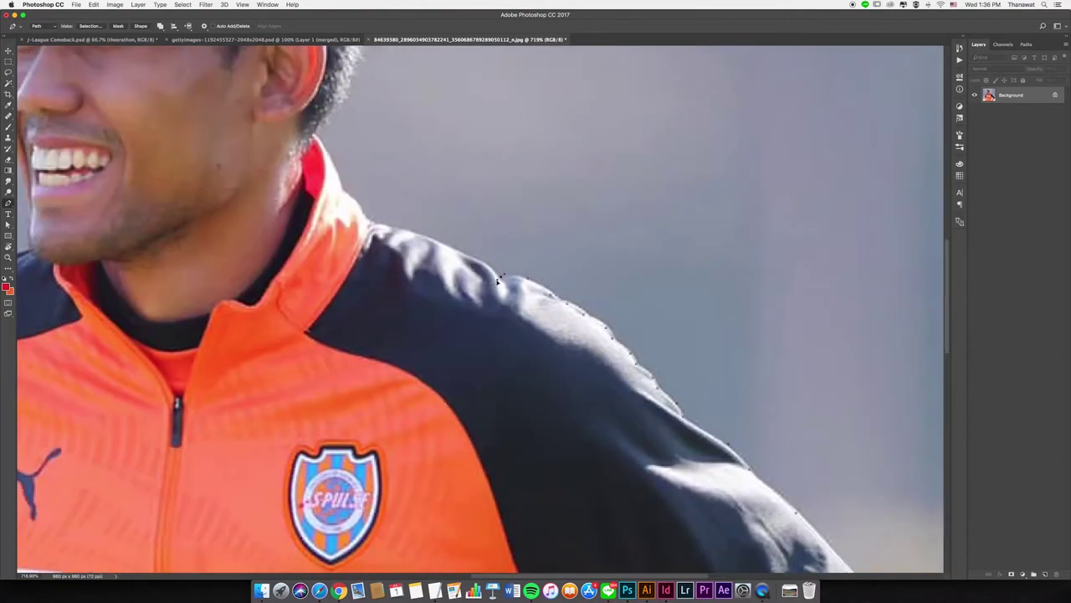
{"action": "scroll", "coordinate": [590, 305], "scroll_direction": "up", "scroll_amount": 10}
{"action": "scroll", "coordinate": [590, 306], "scroll_direction": "left", "scroll_amount": 10}
{"action": "scroll", "coordinate": [502, 308], "scroll_direction": "down", "scroll_amount": 3}
{"action": "scroll", "coordinate": [502, 308], "scroll_direction": "left", "scroll_amount": 3}
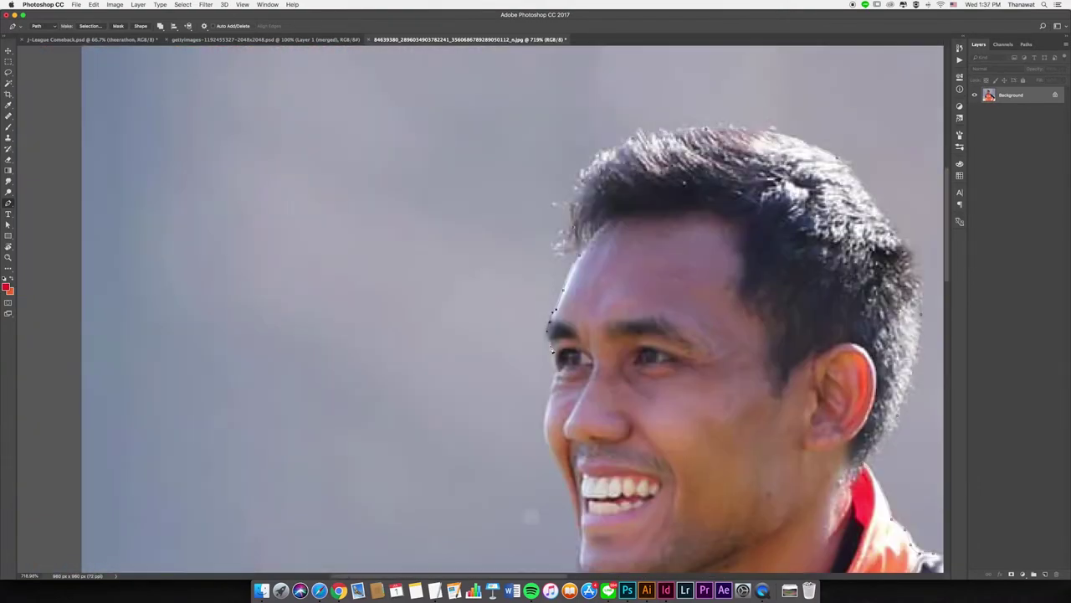
{"action": "scroll", "coordinate": [536, 377], "scroll_direction": "down", "scroll_amount": 3}
{"action": "scroll", "coordinate": [535, 376], "scroll_direction": "down", "scroll_amount": 3}
{"action": "scroll", "coordinate": [570, 450], "scroll_direction": "down", "scroll_amount": 3}
{"action": "scroll", "coordinate": [569, 449], "scroll_direction": "left", "scroll_amount": 5}
{"action": "scroll", "coordinate": [569, 450], "scroll_direction": "down", "scroll_amount": 5}
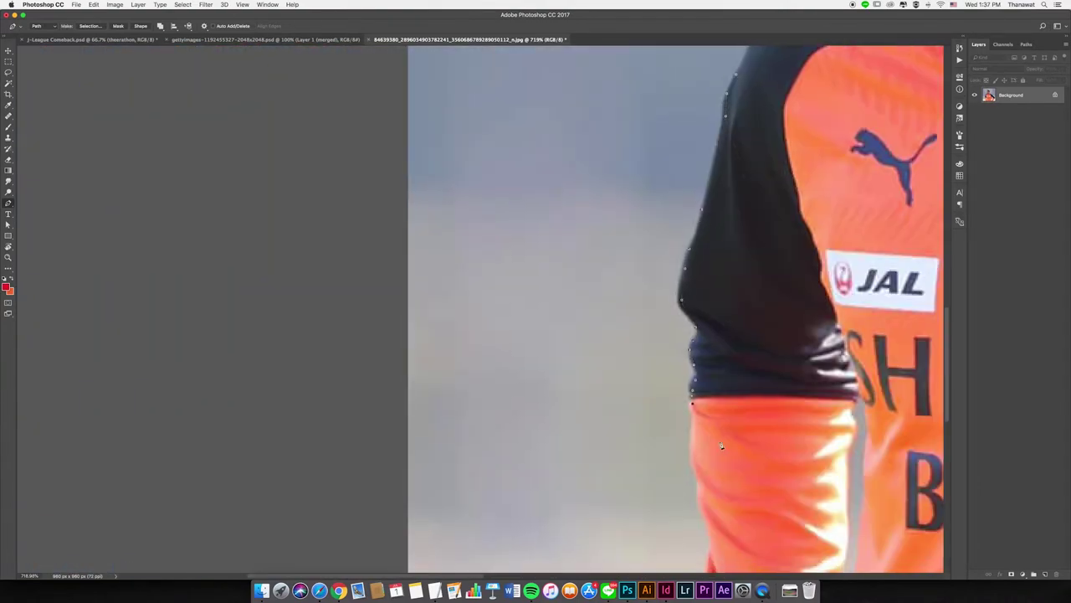
{"action": "scroll", "coordinate": [569, 449], "scroll_direction": "down", "scroll_amount": 5}
{"action": "scroll", "coordinate": [569, 450], "scroll_direction": "right", "scroll_amount": 3}
{"action": "scroll", "coordinate": [830, 352], "scroll_direction": "down", "scroll_amount": 5}
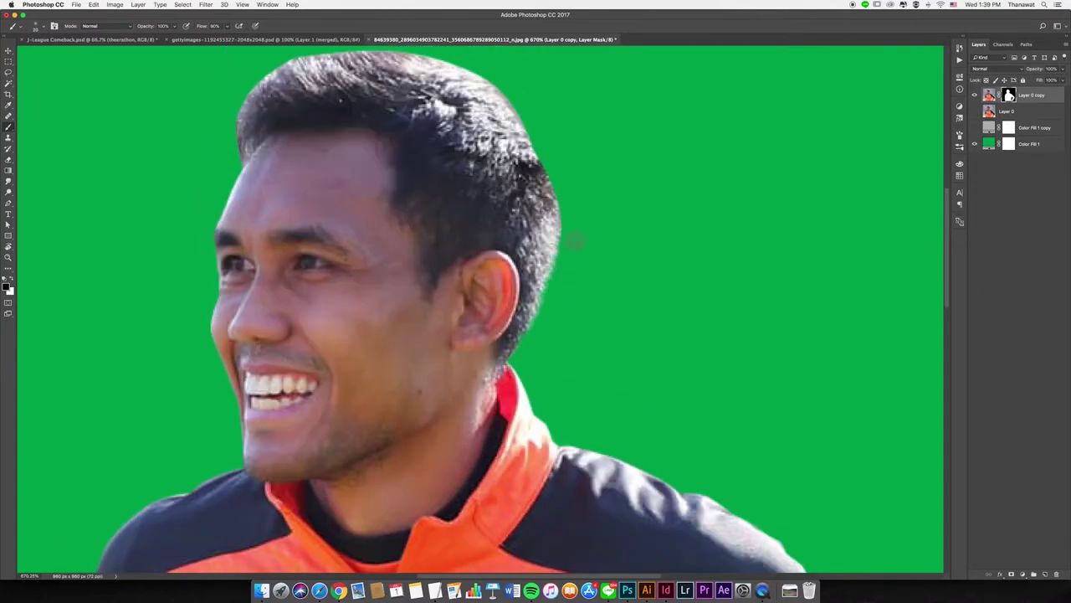
- Smooth the orange-jacket cutout's hair edges with the brush, checking the face up close
{"action": "scroll", "coordinate": [527, 268], "scroll_direction": "up", "scroll_amount": 3}
{"action": "right_click", "coordinate": [486, 122]}
{"action": "key", "text": "Escape"}
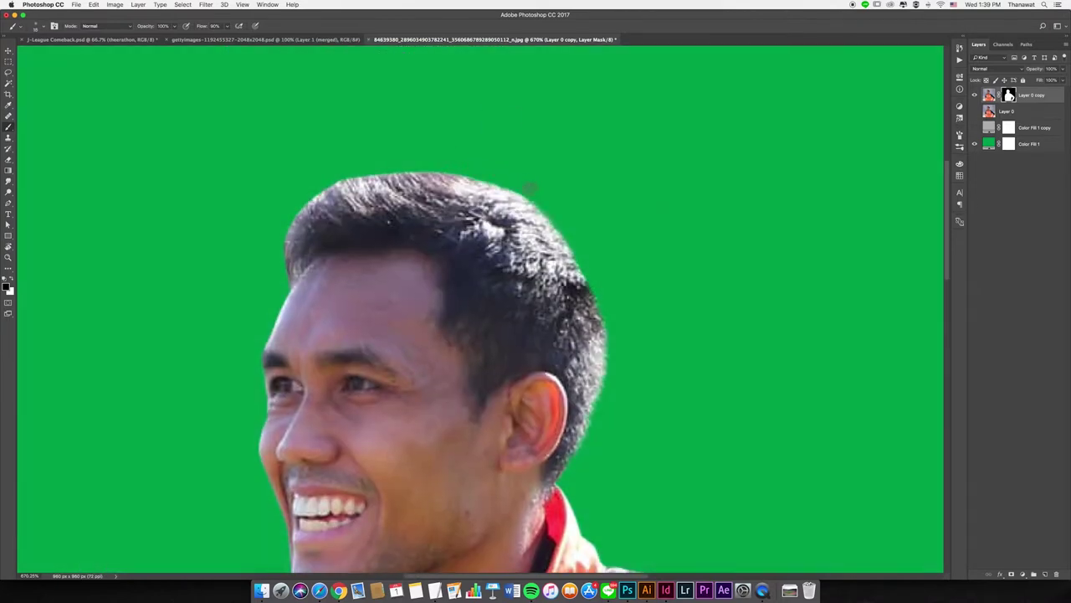
{"action": "scroll", "coordinate": [524, 242], "scroll_direction": "up", "scroll_amount": 3}
{"action": "scroll", "coordinate": [448, 220], "scroll_direction": "down", "scroll_amount": 2}
{"action": "scroll", "coordinate": [452, 227], "scroll_direction": "left", "scroll_amount": 2}
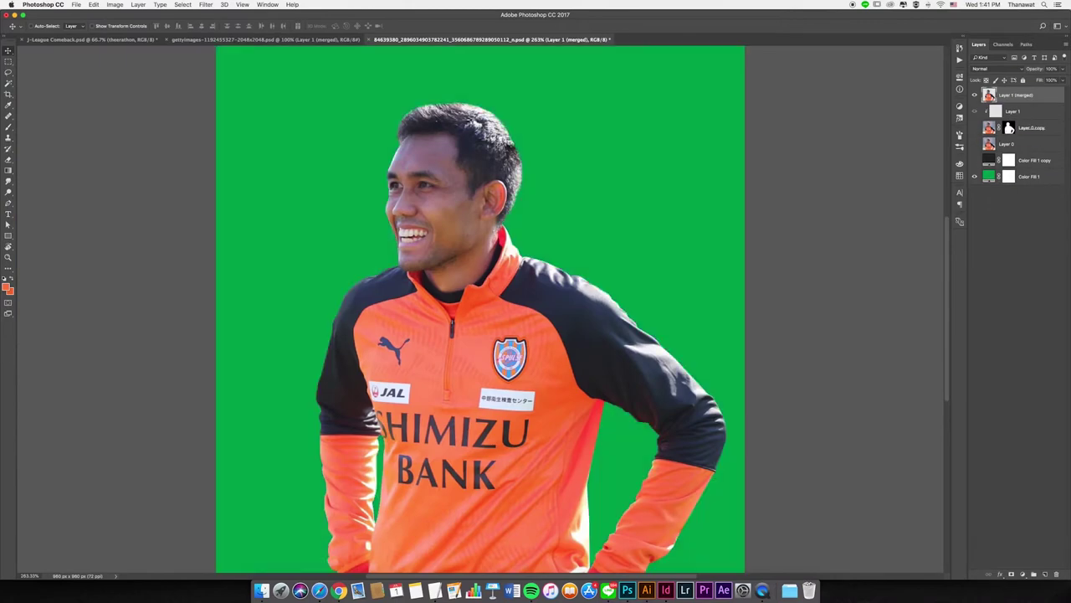
{"action": "key", "text": "super+equal"}
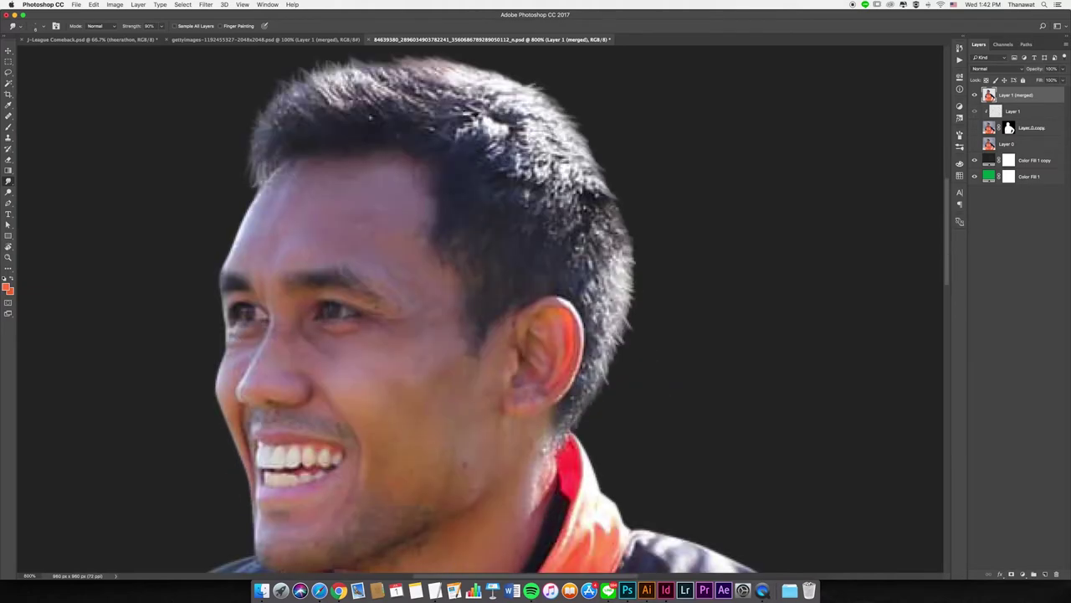
{"action": "key", "text": "super+0"}
- Place the orange-jacket cutout on the poster, left of the blue-kit player
{"action": "key", "text": "v"}
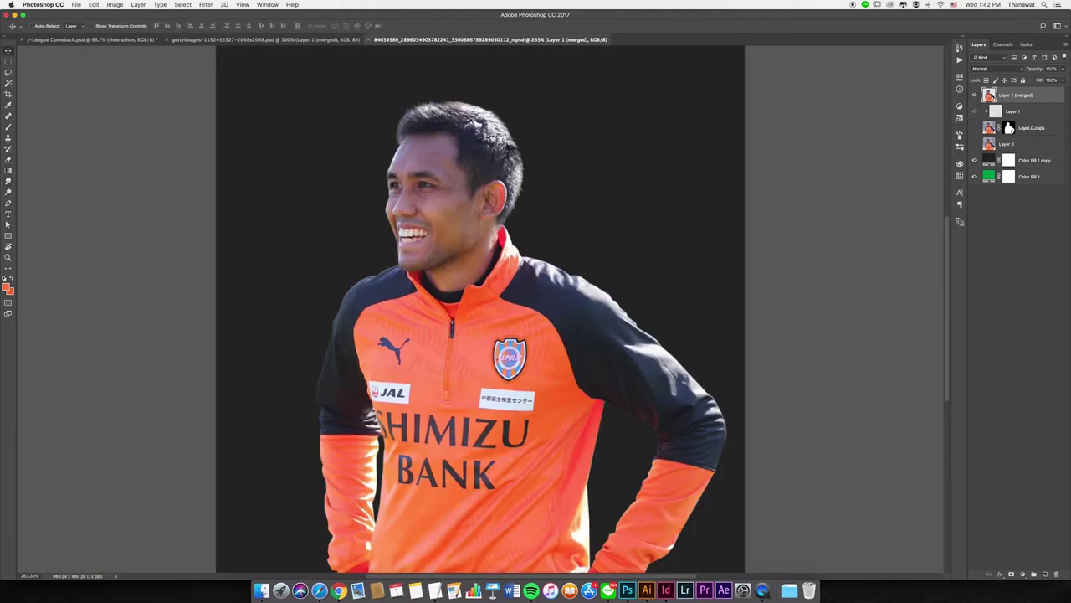
{"action": "key", "text": "super+w"}
{"action": "left_click_drag", "start_coordinate": [452, 284], "coordinate": [445, 306]}
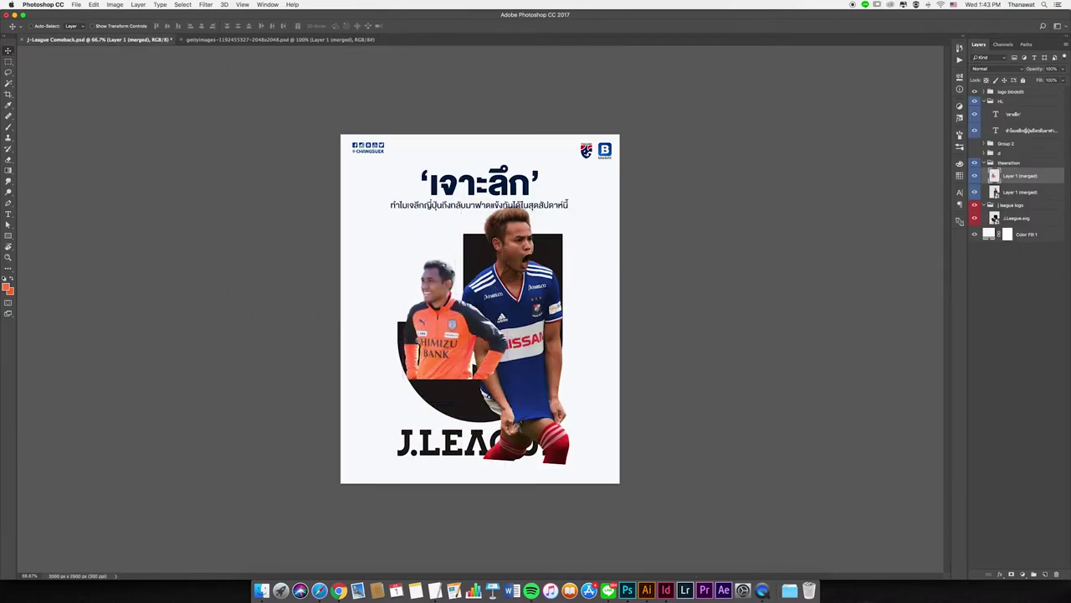
{"action": "left_click", "coordinate": [261, 590]}
{"action": "key", "text": "super+3"}
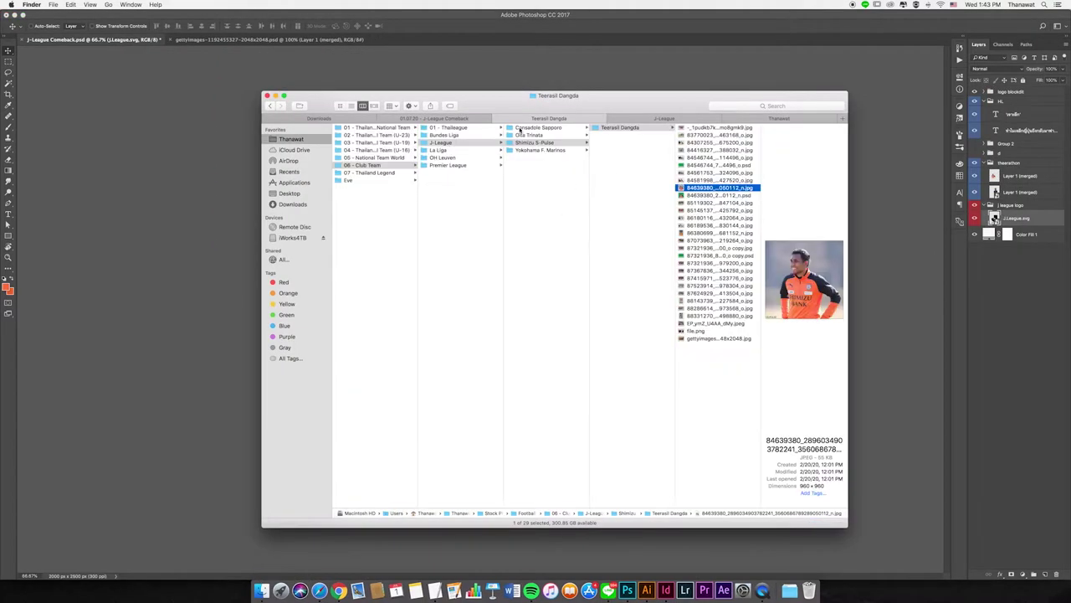
- Open the Consadole Sapporo player's folder as thumbnails and preview his photos
{"action": "left_click", "coordinate": [521, 132]}
{"action": "key", "text": "super+1"}
{"action": "scroll", "coordinate": [424, 195], "scroll_direction": "down", "scroll_amount": 2}
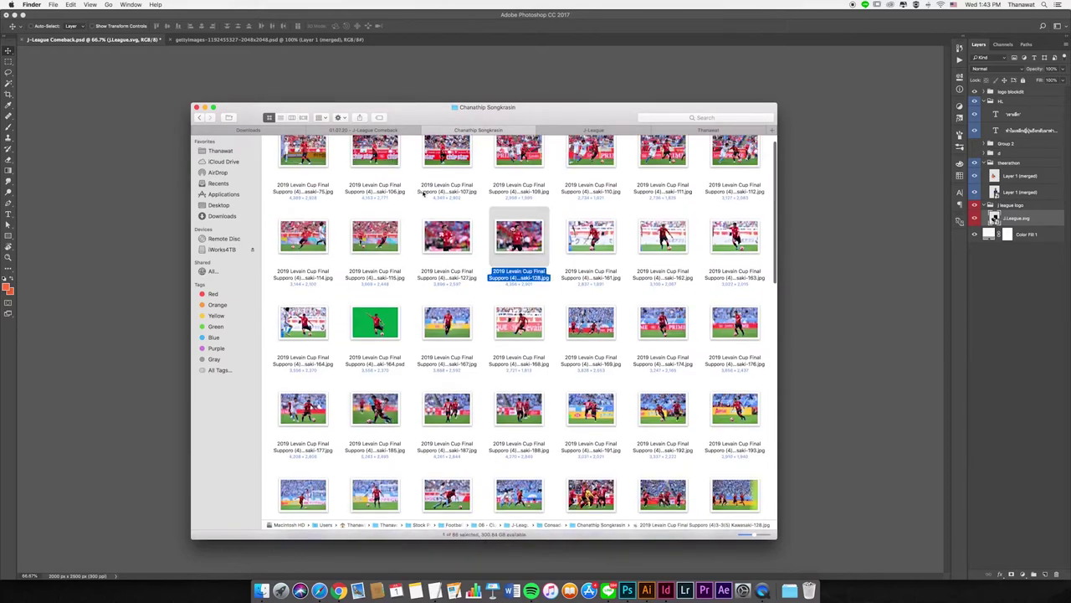
{"action": "scroll", "coordinate": [426, 193], "scroll_direction": "down", "scroll_amount": 2}
{"action": "key", "text": "space"}
{"action": "key", "text": "space"}
{"action": "scroll", "coordinate": [425, 193], "scroll_direction": "down", "scroll_amount": 2}
{"action": "left_click", "coordinate": [370, 155]}
- Compare more photos in Quick Look and open the red-kit match photo in Photoshop
{"action": "key", "text": "space"}
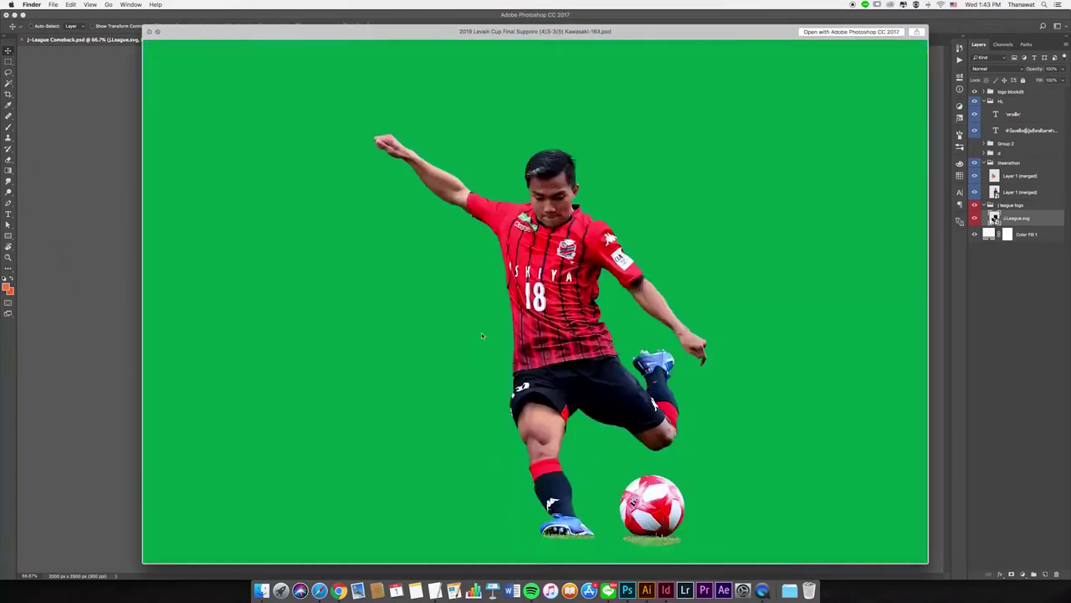
{"action": "key", "text": "Right"}
{"action": "key", "text": "space"}
{"action": "left_click", "coordinate": [490, 292]}
{"action": "key", "text": "space"}
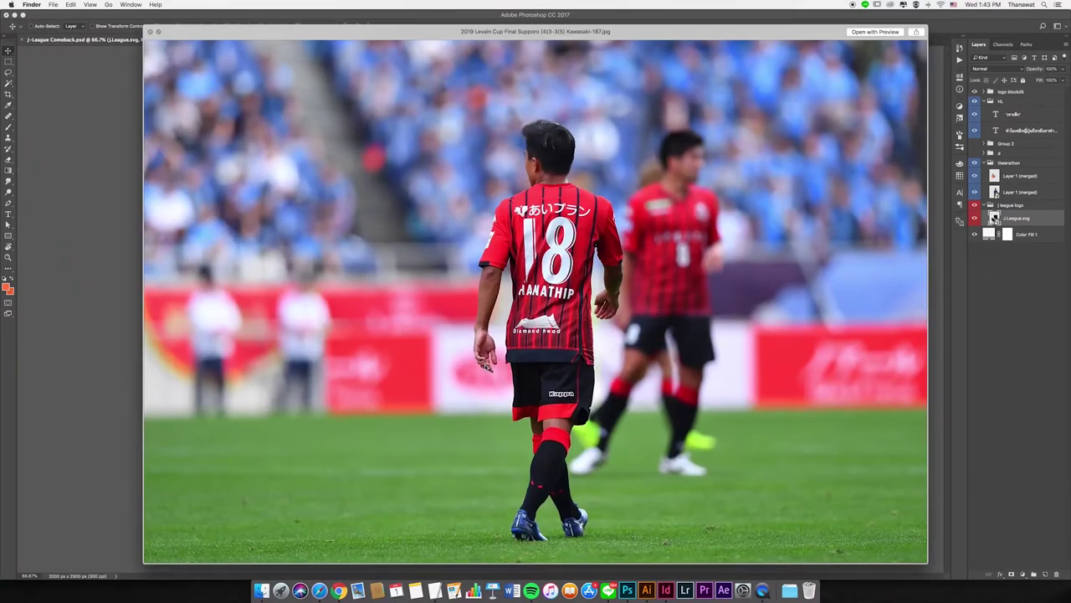
{"action": "key", "text": "space"}
{"action": "key", "text": "space"}
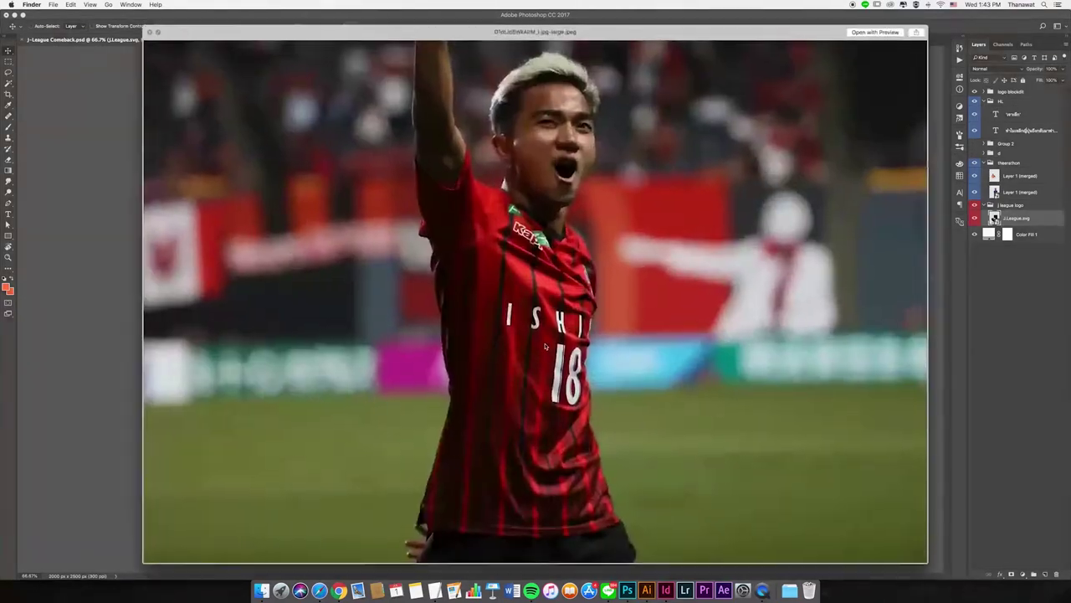
{"action": "key", "text": "Right"}
{"action": "key", "text": "space"}
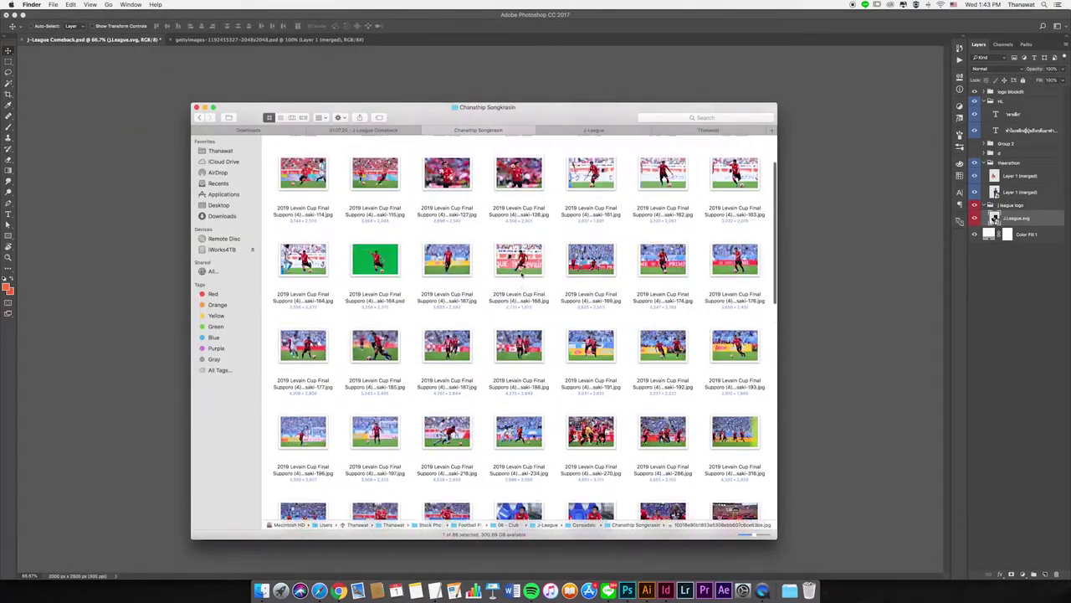
{"action": "key", "text": "space"}
{"action": "key", "text": "space"}
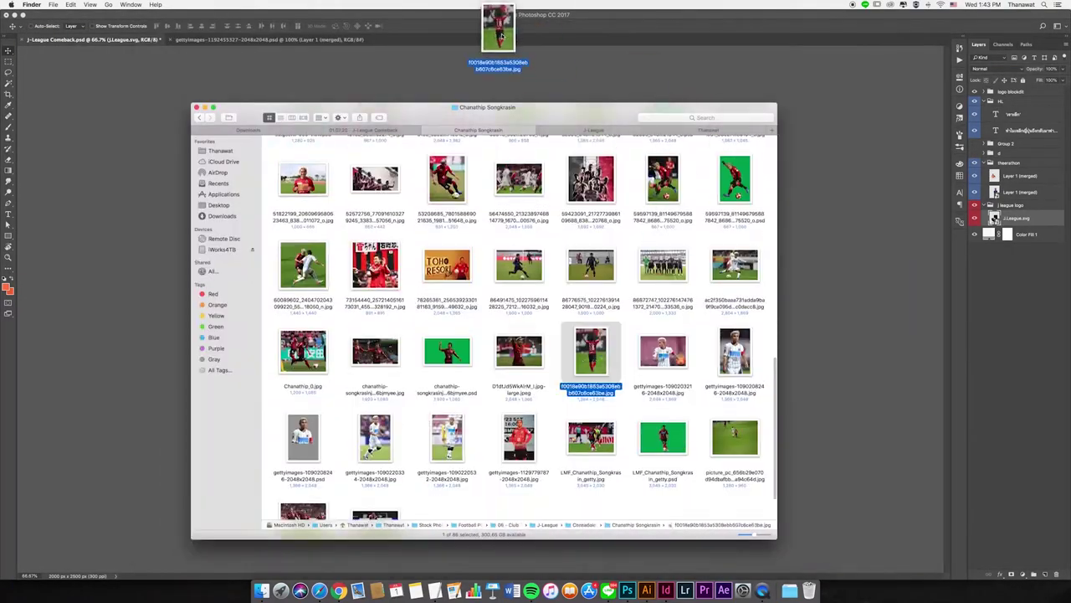
{"action": "left_click_drag", "start_coordinate": [500, 35], "coordinate": [501, 37]}
- Trace the red-shirt number 18 player and mask him over a green fill
{"action": "scroll", "coordinate": [494, 418], "scroll_direction": "up", "scroll_amount": 5}
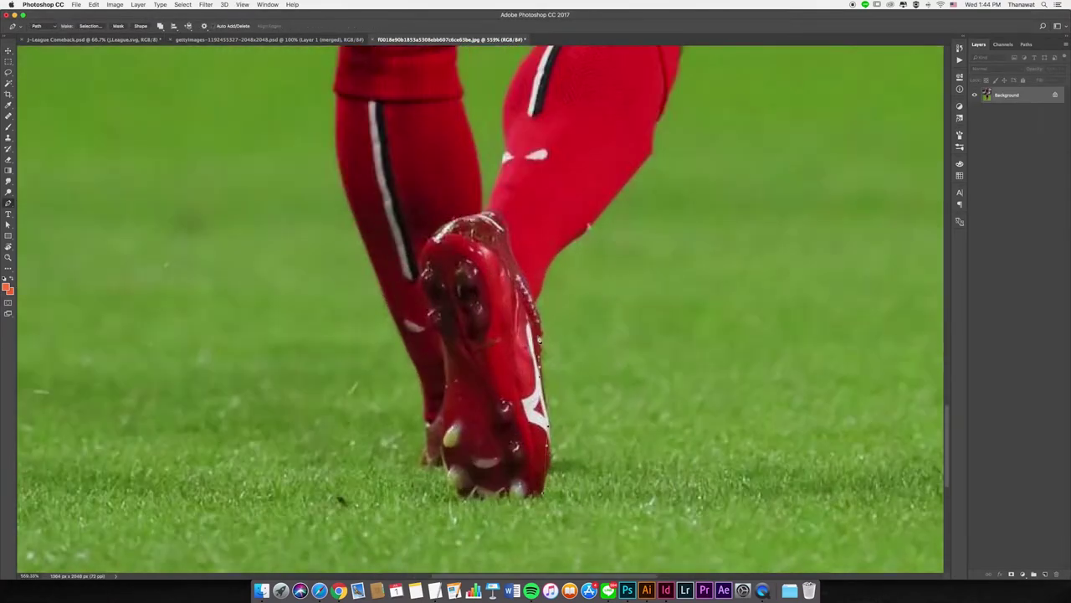
{"action": "scroll", "coordinate": [540, 339], "scroll_direction": "up", "scroll_amount": 5}
{"action": "scroll", "coordinate": [569, 318], "scroll_direction": "up", "scroll_amount": 5}
{"action": "scroll", "coordinate": [603, 293], "scroll_direction": "up", "scroll_amount": 5}
{"action": "scroll", "coordinate": [637, 268], "scroll_direction": "up", "scroll_amount": 5}
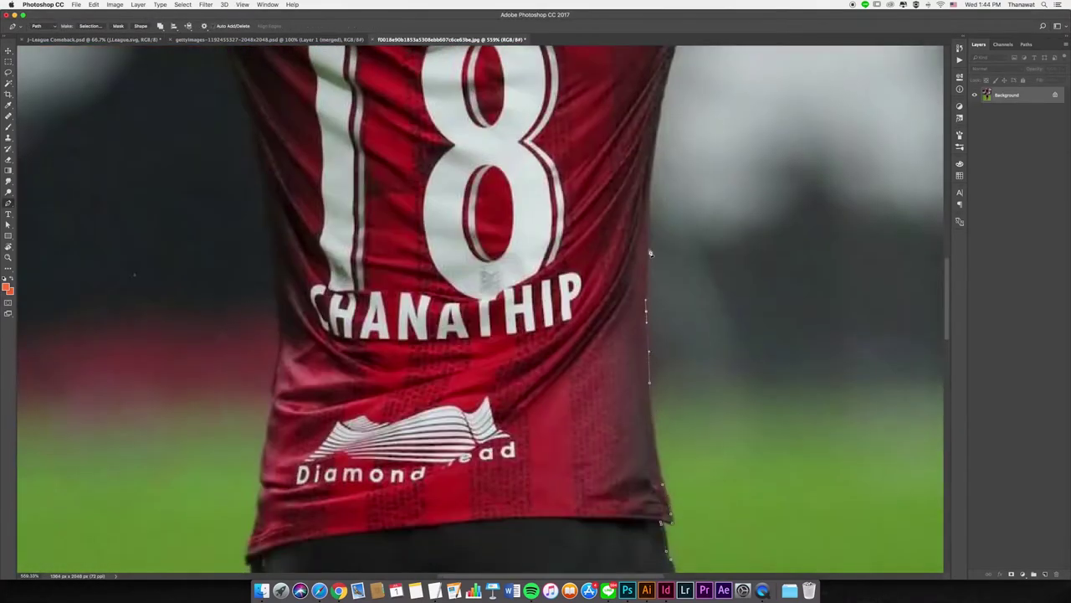
{"action": "scroll", "coordinate": [665, 276], "scroll_direction": "up", "scroll_amount": 5}
{"action": "scroll", "coordinate": [680, 301], "scroll_direction": "up", "scroll_amount": 5}
{"action": "scroll", "coordinate": [695, 326], "scroll_direction": "up", "scroll_amount": 5}
{"action": "scroll", "coordinate": [695, 326], "scroll_direction": "right", "scroll_amount": 3}
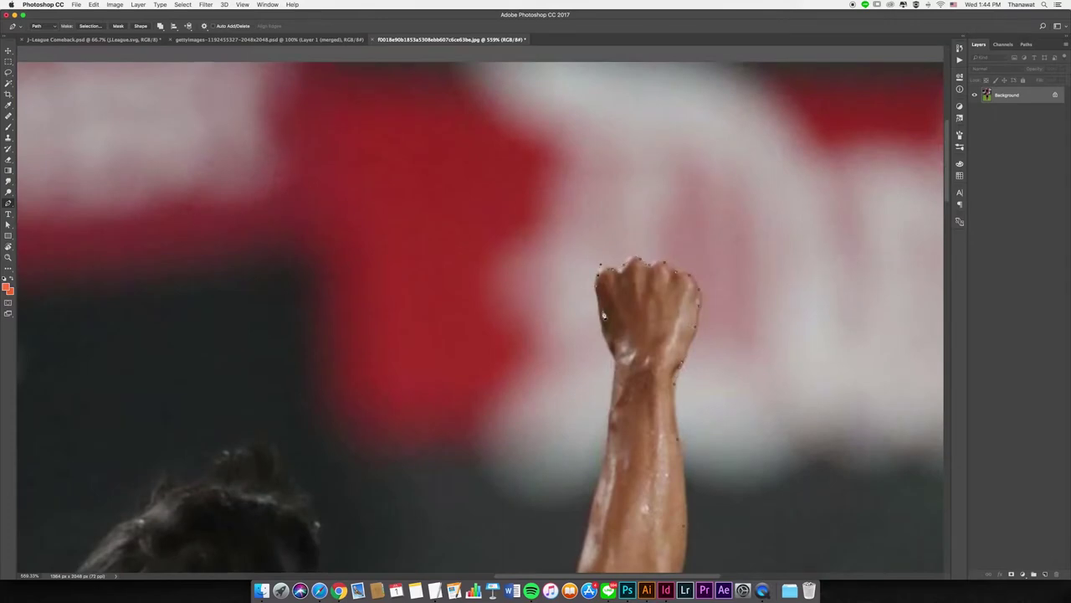
{"action": "scroll", "coordinate": [603, 315], "scroll_direction": "down", "scroll_amount": 10}
{"action": "scroll", "coordinate": [603, 315], "scroll_direction": "down", "scroll_amount": 5}
{"action": "scroll", "coordinate": [586, 293], "scroll_direction": "left", "scroll_amount": 5}
{"action": "scroll", "coordinate": [554, 276], "scroll_direction": "up", "scroll_amount": 3}
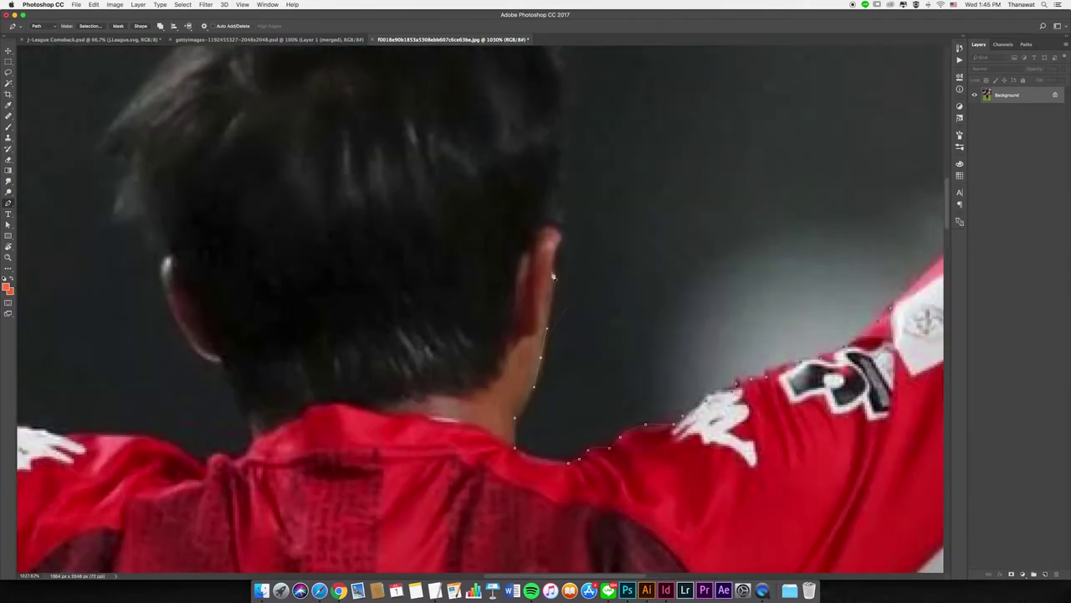
{"action": "scroll", "coordinate": [553, 276], "scroll_direction": "down", "scroll_amount": 5}
{"action": "scroll", "coordinate": [519, 285], "scroll_direction": "up", "scroll_amount": 2}
{"action": "scroll", "coordinate": [494, 293], "scroll_direction": "up", "scroll_amount": 2}
{"action": "scroll", "coordinate": [478, 297], "scroll_direction": "up", "scroll_amount": 2}
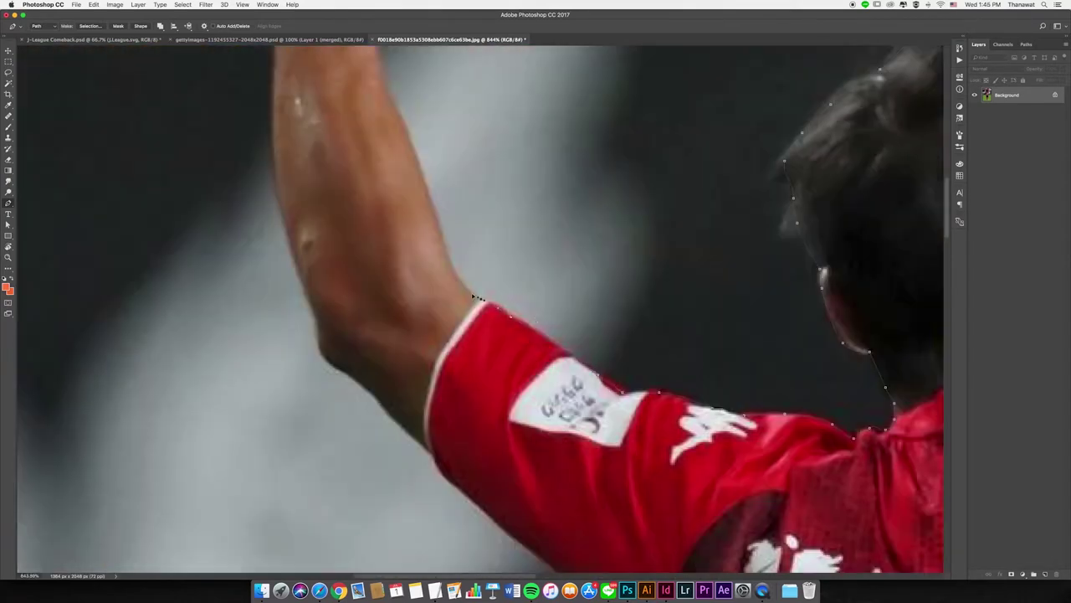
{"action": "scroll", "coordinate": [544, 326], "scroll_direction": "up", "scroll_amount": 10}
{"action": "scroll", "coordinate": [595, 349], "scroll_direction": "left", "scroll_amount": 2}
{"action": "scroll", "coordinate": [595, 349], "scroll_direction": "left", "scroll_amount": 3}
{"action": "scroll", "coordinate": [619, 350], "scroll_direction": "down", "scroll_amount": 8}
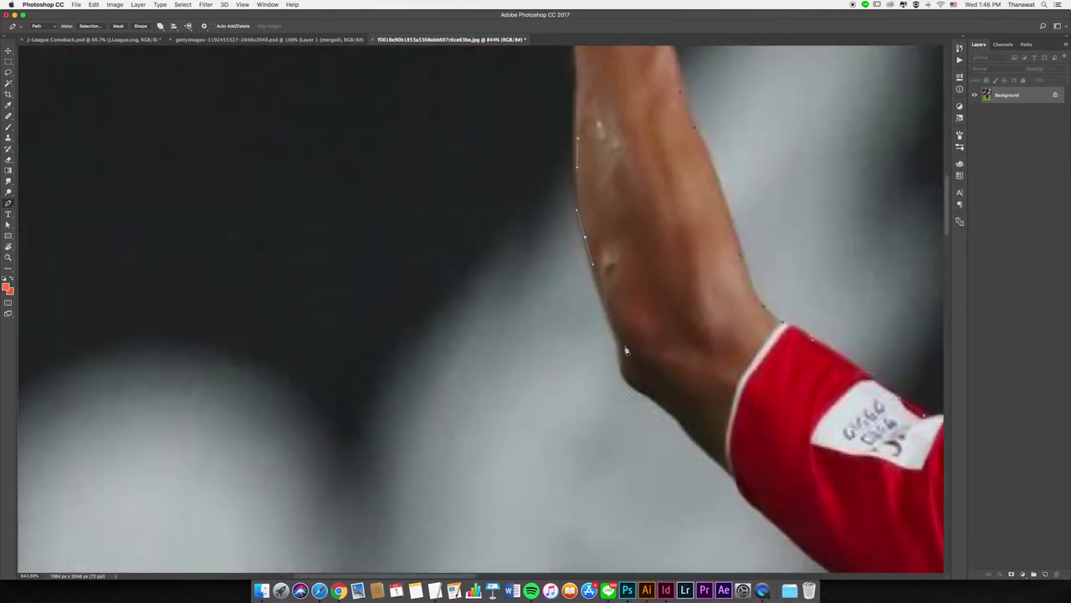
{"action": "scroll", "coordinate": [626, 349], "scroll_direction": "down", "scroll_amount": 10}
{"action": "scroll", "coordinate": [602, 287], "scroll_direction": "down", "scroll_amount": 8}
{"action": "scroll", "coordinate": [586, 318], "scroll_direction": "down", "scroll_amount": 8}
{"action": "scroll", "coordinate": [574, 340], "scroll_direction": "down", "scroll_amount": 8}
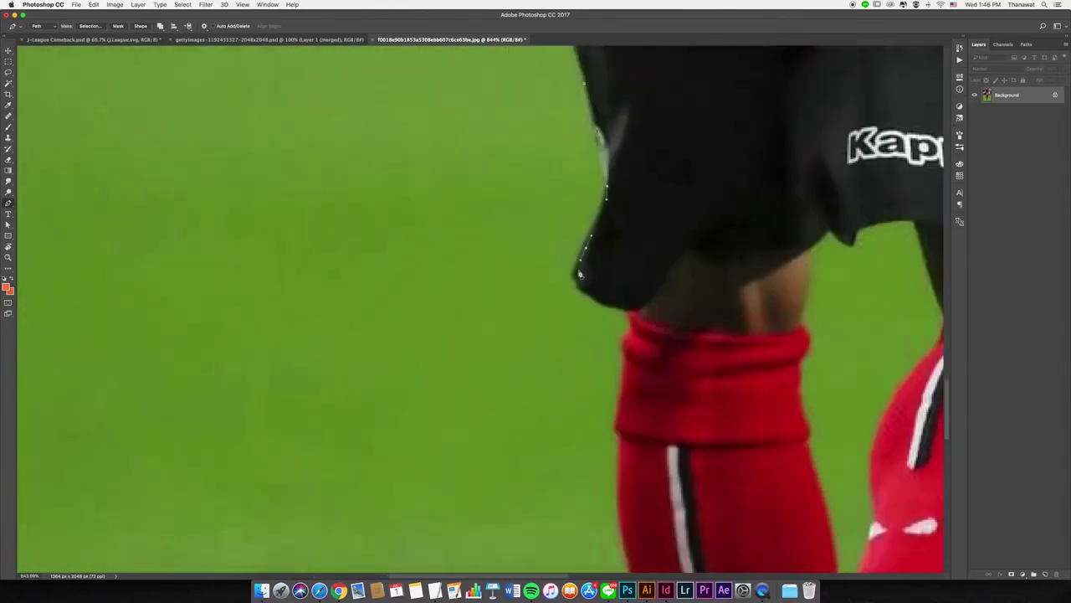
{"action": "scroll", "coordinate": [561, 252], "scroll_direction": "down", "scroll_amount": 3}
{"action": "scroll", "coordinate": [521, 199], "scroll_direction": "down", "scroll_amount": 5}
{"action": "scroll", "coordinate": [711, 251], "scroll_direction": "down", "scroll_amount": 10}
{"action": "scroll", "coordinate": [918, 297], "scroll_direction": "down", "scroll_amount": 3}
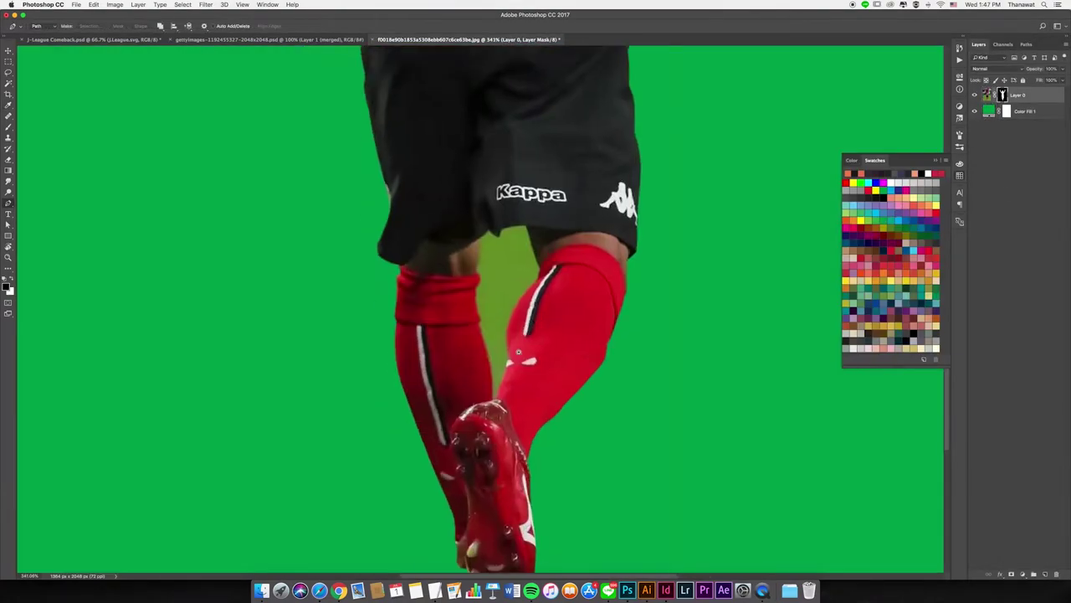
- Refine the number 18 player's mask edges, checking them against a grey fill layer
{"action": "scroll", "coordinate": [571, 150], "scroll_direction": "down", "scroll_amount": 5}
{"action": "scroll", "coordinate": [571, 251], "scroll_direction": "up", "scroll_amount": 5}
{"action": "scroll", "coordinate": [636, 318], "scroll_direction": "up", "scroll_amount": 5}
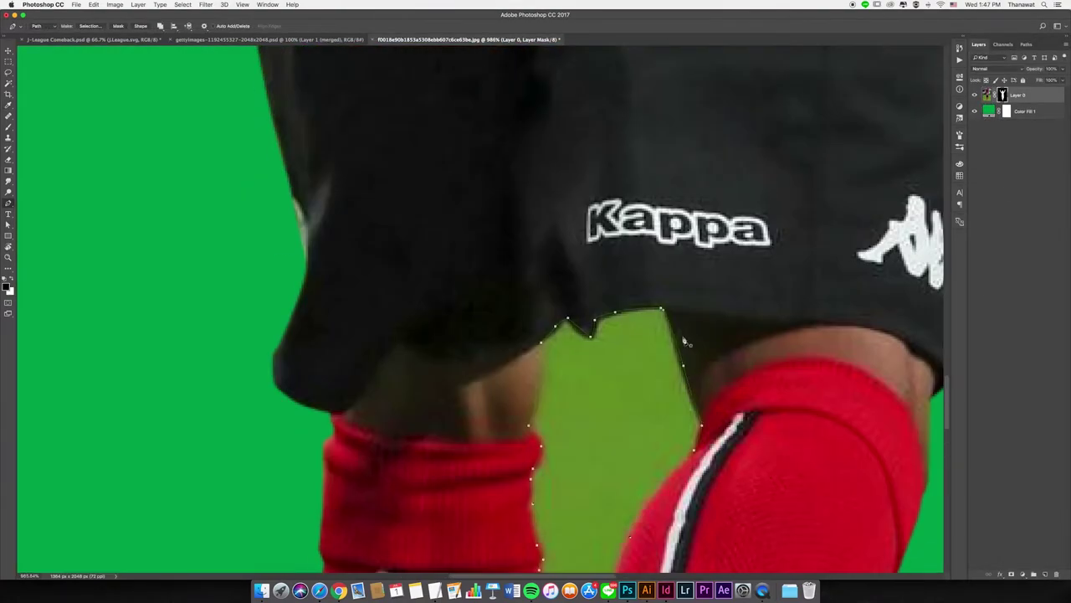
{"action": "key", "text": "ctrl+0"}
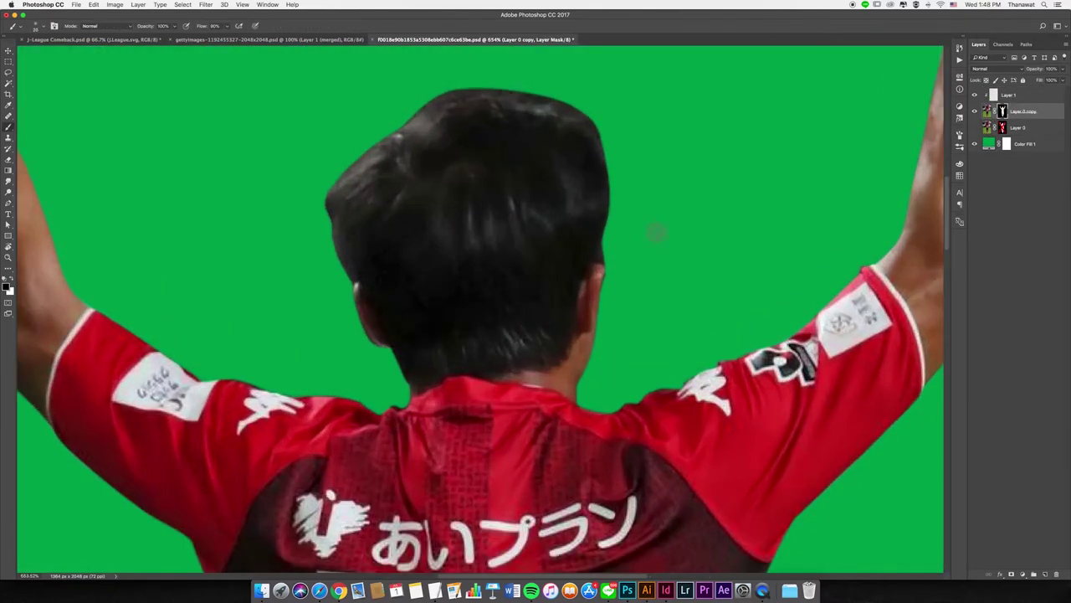
{"action": "scroll", "coordinate": [636, 167], "scroll_direction": "up", "scroll_amount": 3}
{"action": "scroll", "coordinate": [645, 159], "scroll_direction": "left", "scroll_amount": 5}
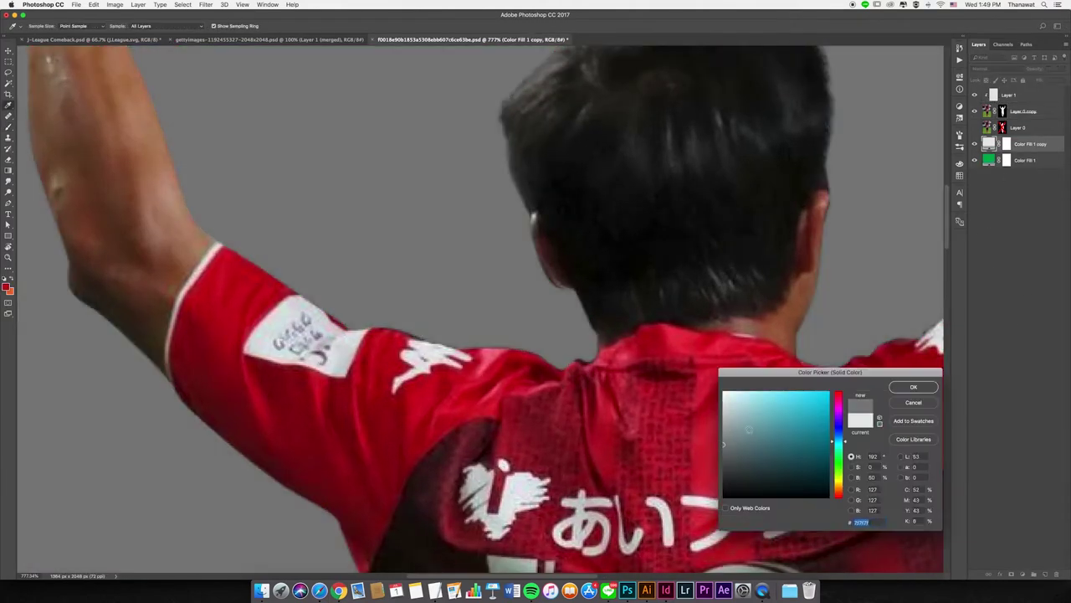
{"action": "key", "text": "Return"}
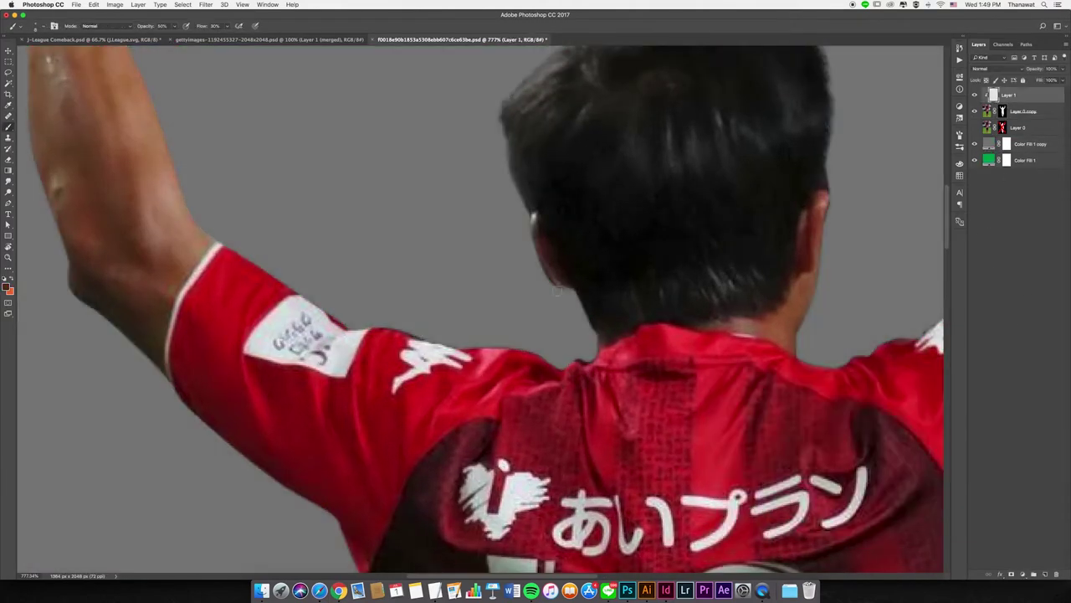
{"action": "scroll", "coordinate": [686, 148], "scroll_direction": "right", "scroll_amount": 3}
{"action": "scroll", "coordinate": [686, 149], "scroll_direction": "right", "scroll_amount": 3}
{"action": "scroll", "coordinate": [601, 318], "scroll_direction": "right", "scroll_amount": 3}
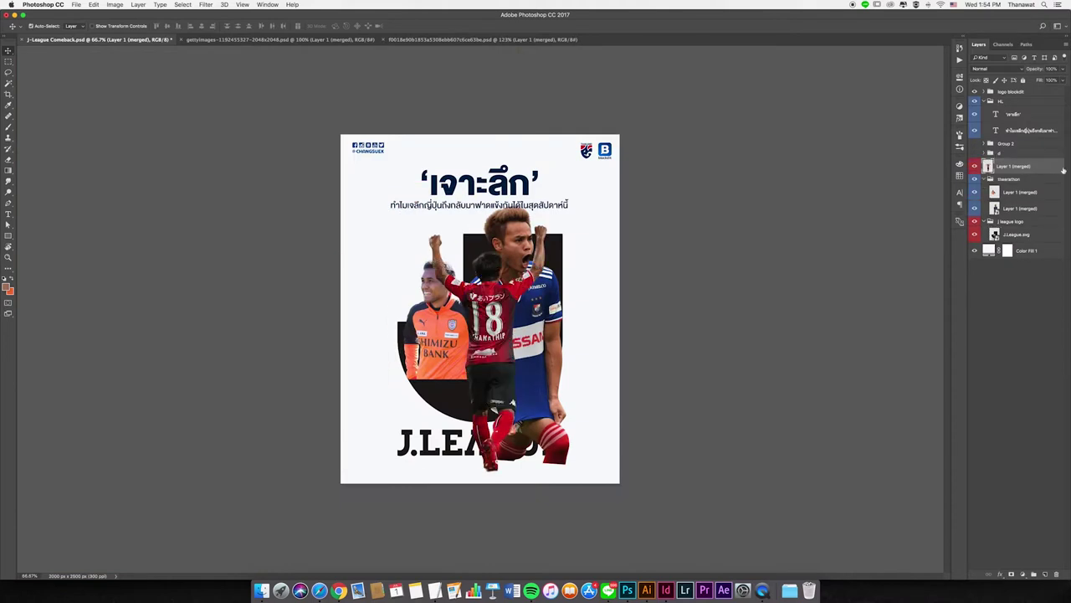
- Name the group 'chanathip' and give two player groups colour labels
{"action": "type", "text": "athip"}
{"action": "key", "text": "Return"}
{"action": "right_click", "coordinate": [1009, 172]}
{"action": "left_click", "coordinate": [954, 319]}
{"action": "right_click", "coordinate": [1009, 182]}
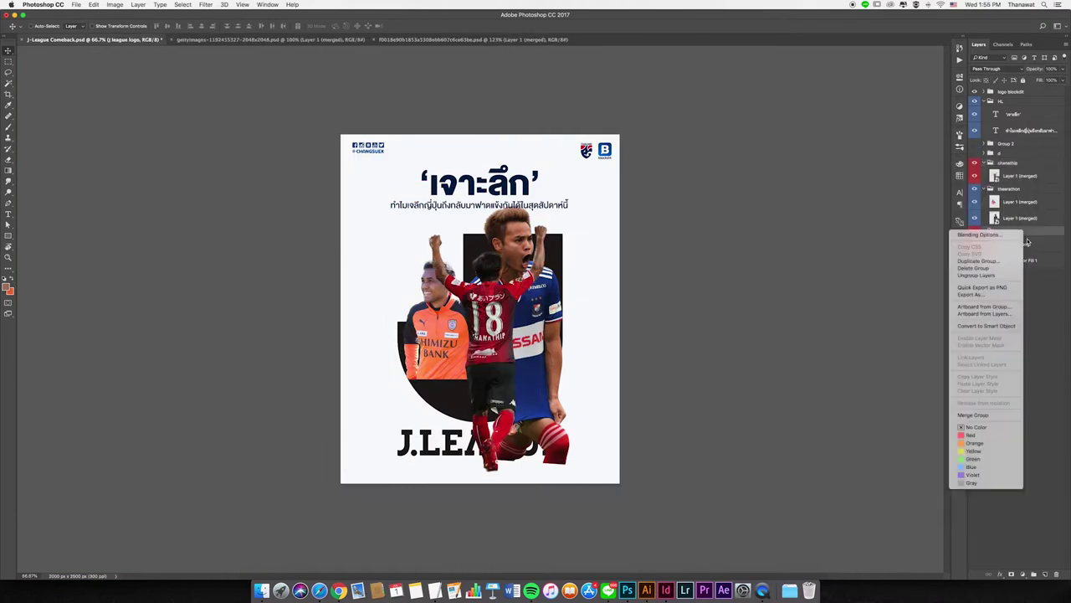
{"action": "left_click", "coordinate": [981, 239]}
- Rename Group 3, label the teerasil group orange, and solo the J.League logo layer
{"action": "left_click", "coordinate": [991, 171]}
{"action": "double_click", "coordinate": [1011, 172]}
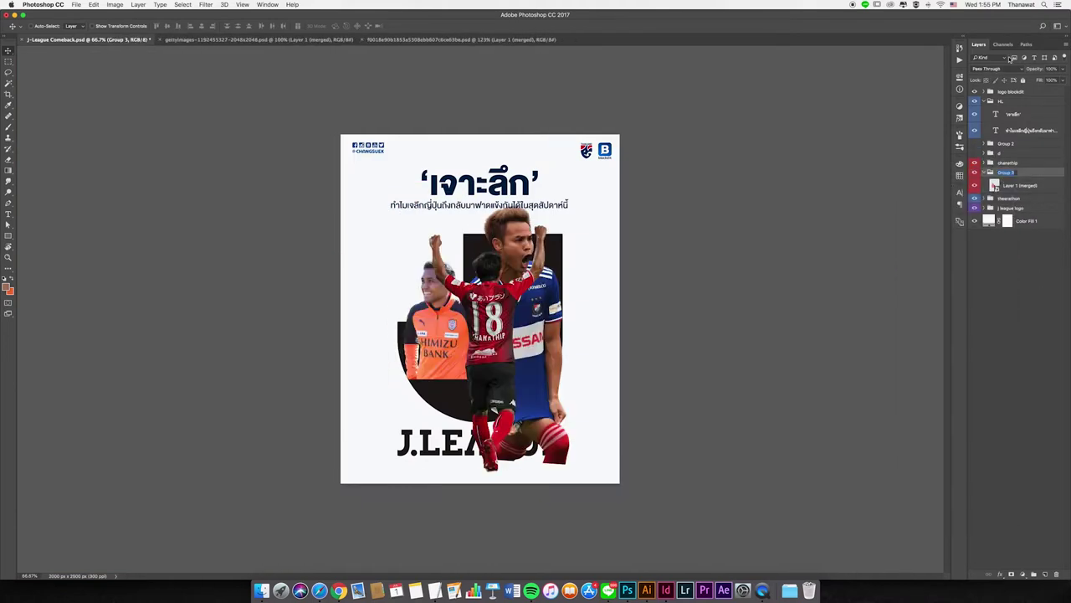
{"action": "type", "text": "teerasil"}
{"action": "left_click", "coordinate": [984, 172]}
{"action": "right_click", "coordinate": [1031, 173]}
{"action": "left_click", "coordinate": [980, 241]}
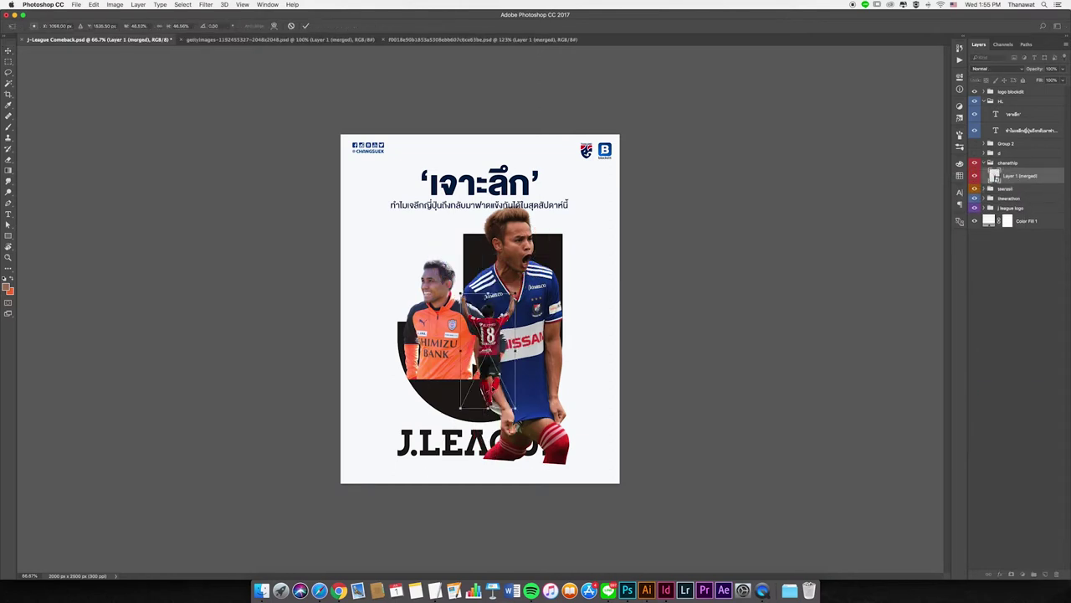
{"action": "left_click", "coordinate": [975, 192], "text": "alt"}
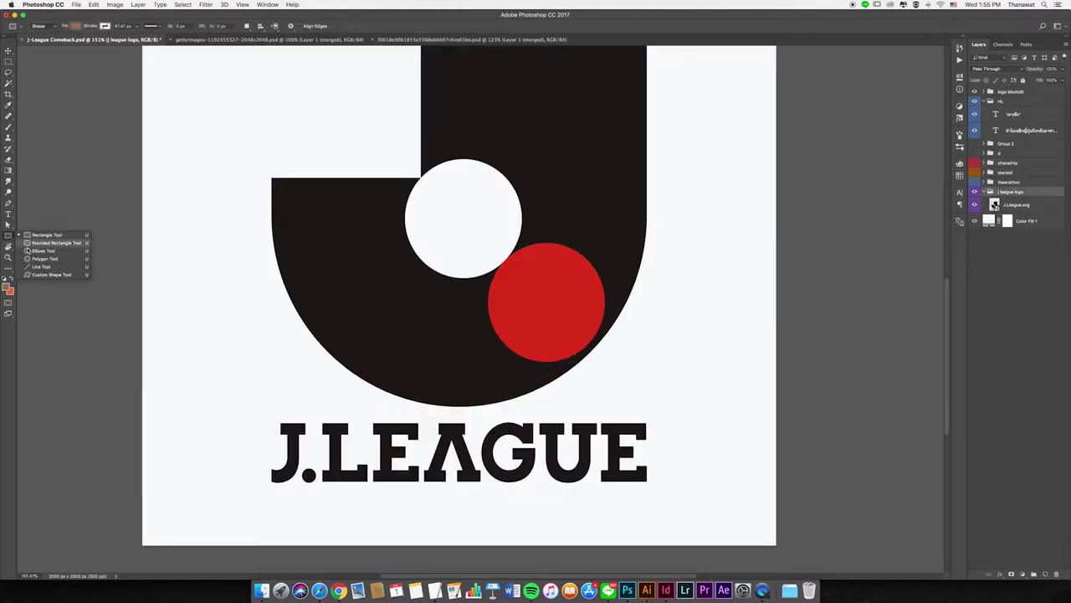
- Draw a red circle over the logo's dot and fill the J.League logo navy
{"action": "left_click", "coordinate": [27, 250]}
{"action": "left_click_drag", "start_coordinate": [489, 244], "coordinate": [561, 316]}
{"action": "left_click", "coordinate": [841, 138]}
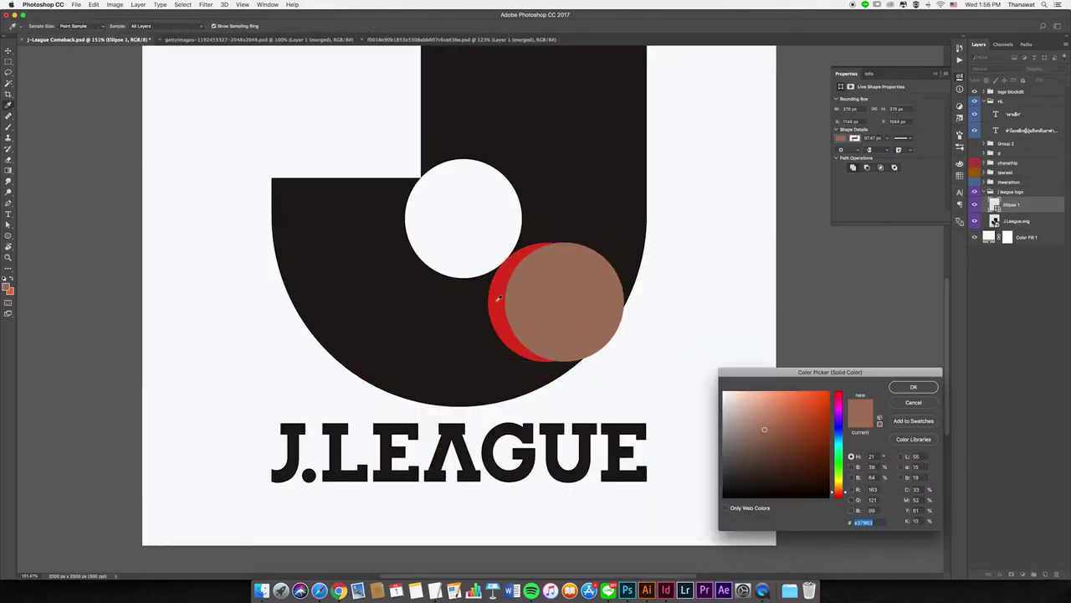
{"action": "left_click", "coordinate": [526, 334]}
{"action": "key", "text": "Return"}
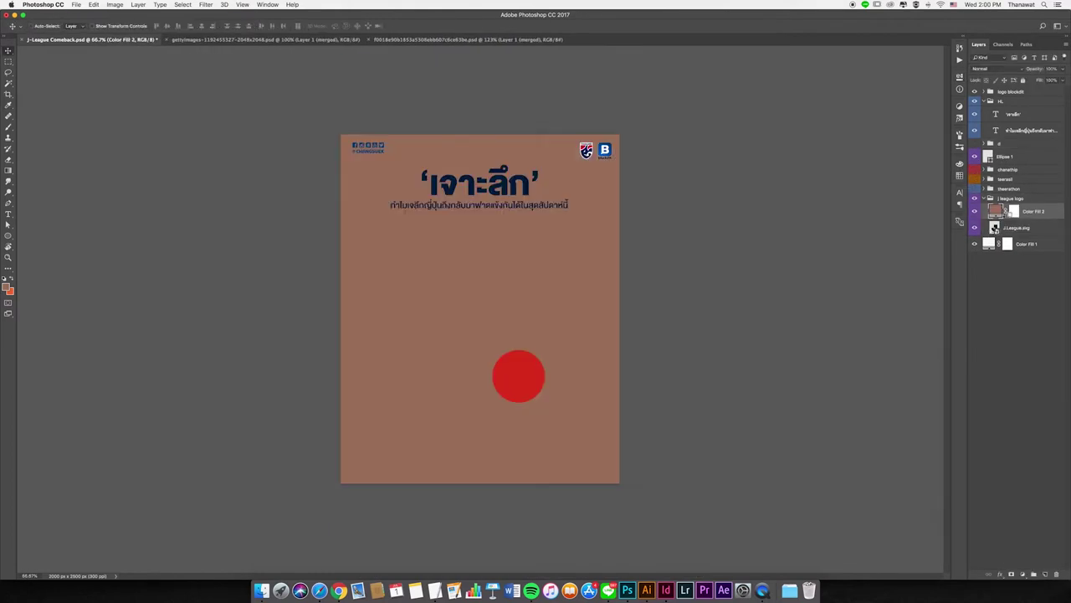
{"action": "key", "text": "Return"}
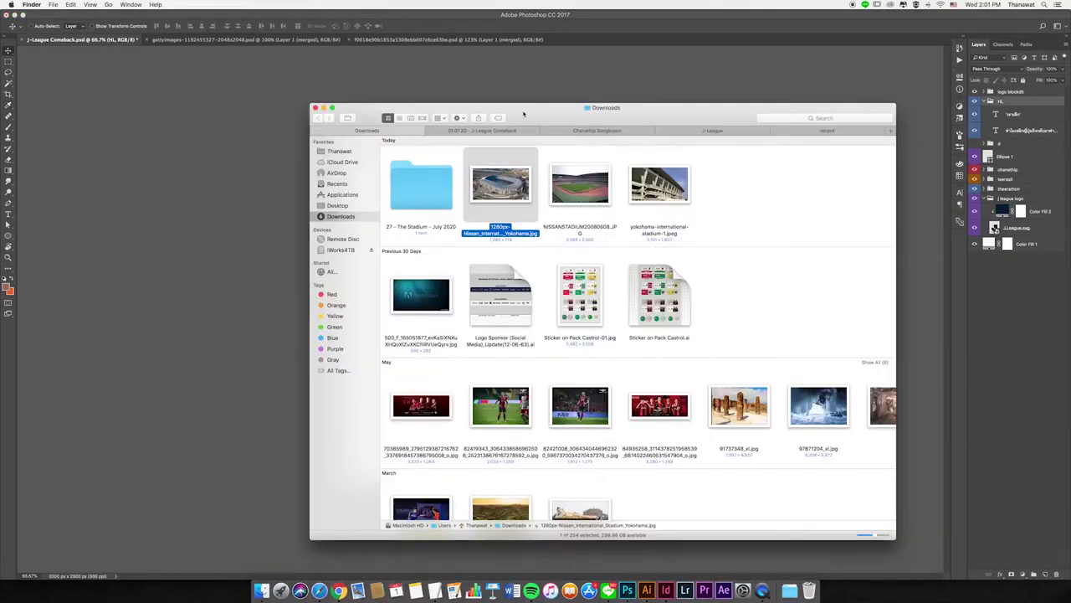
- Nudge the orange-shirt player right and down and reveal his head in the mask
{"action": "scroll", "coordinate": [289, 278], "scroll_direction": "up", "scroll_amount": 2}
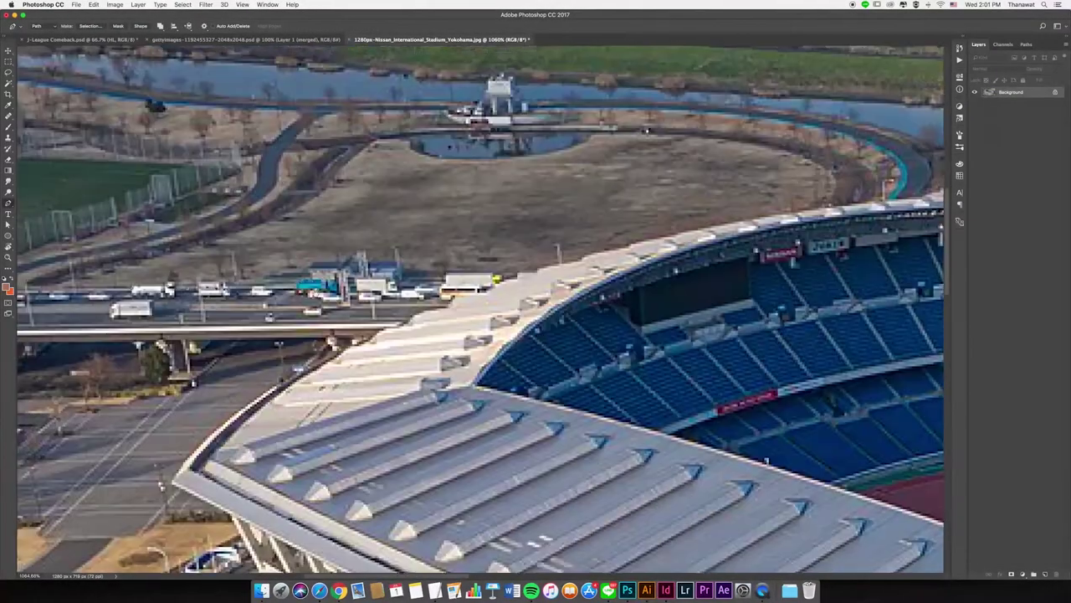
{"action": "scroll", "coordinate": [313, 260], "scroll_direction": "up", "scroll_amount": 2}
{"action": "scroll", "coordinate": [339, 240], "scroll_direction": "up", "scroll_amount": 2}
{"action": "scroll", "coordinate": [363, 221], "scroll_direction": "up", "scroll_amount": 2}
{"action": "scroll", "coordinate": [363, 221], "scroll_direction": "down", "scroll_amount": 3}
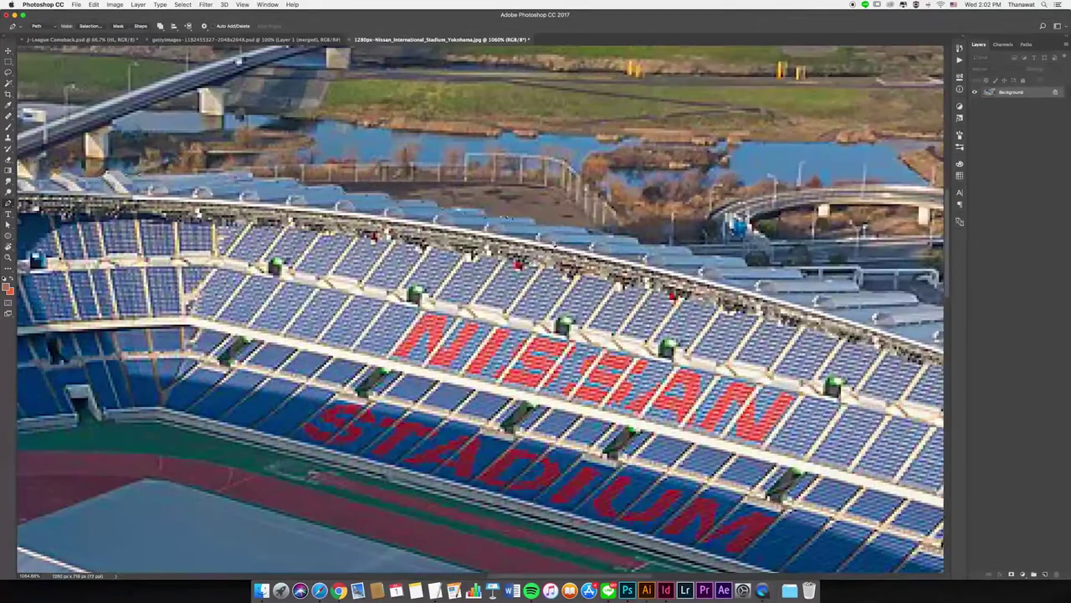
{"action": "scroll", "coordinate": [363, 221], "scroll_direction": "down", "scroll_amount": 5}
{"action": "scroll", "coordinate": [363, 221], "scroll_direction": "up", "scroll_amount": 5}
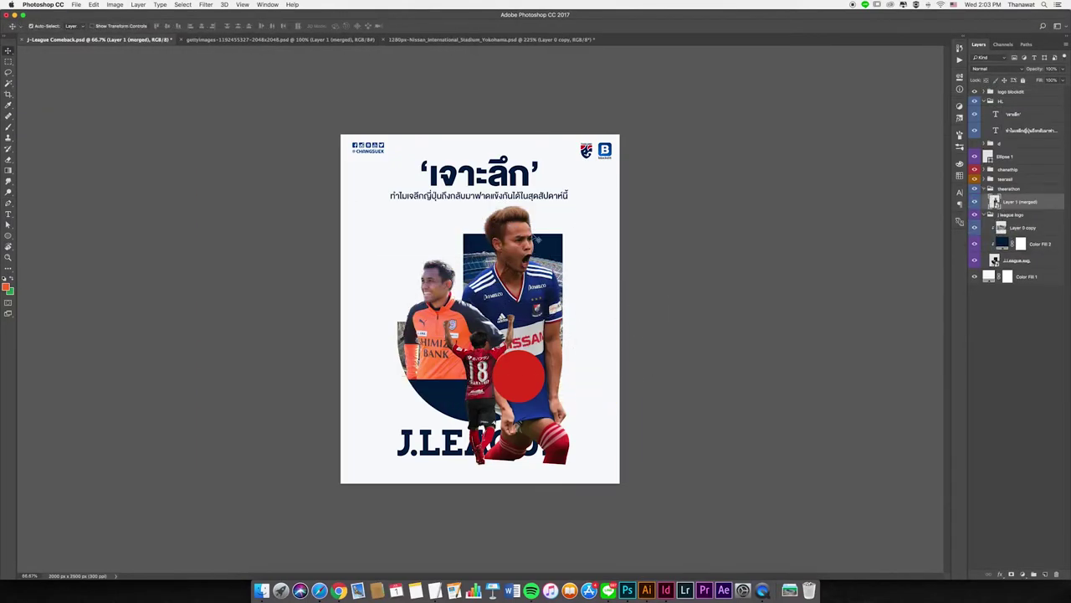
{"action": "left_click_drag", "start_coordinate": [519, 377], "coordinate": [527, 389]}
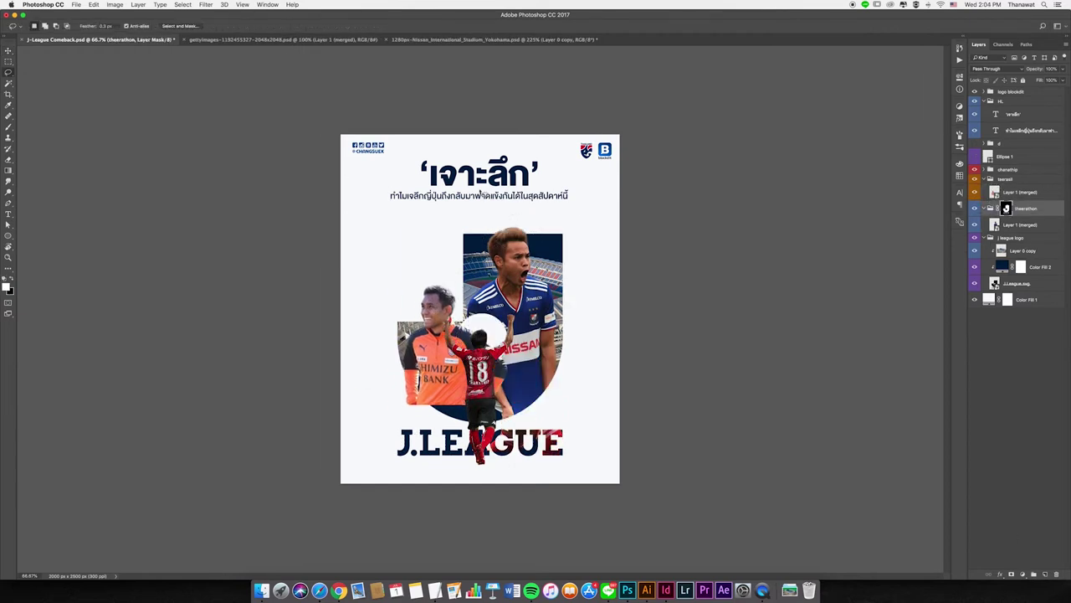
{"action": "key", "text": "alt+BackSpace"}
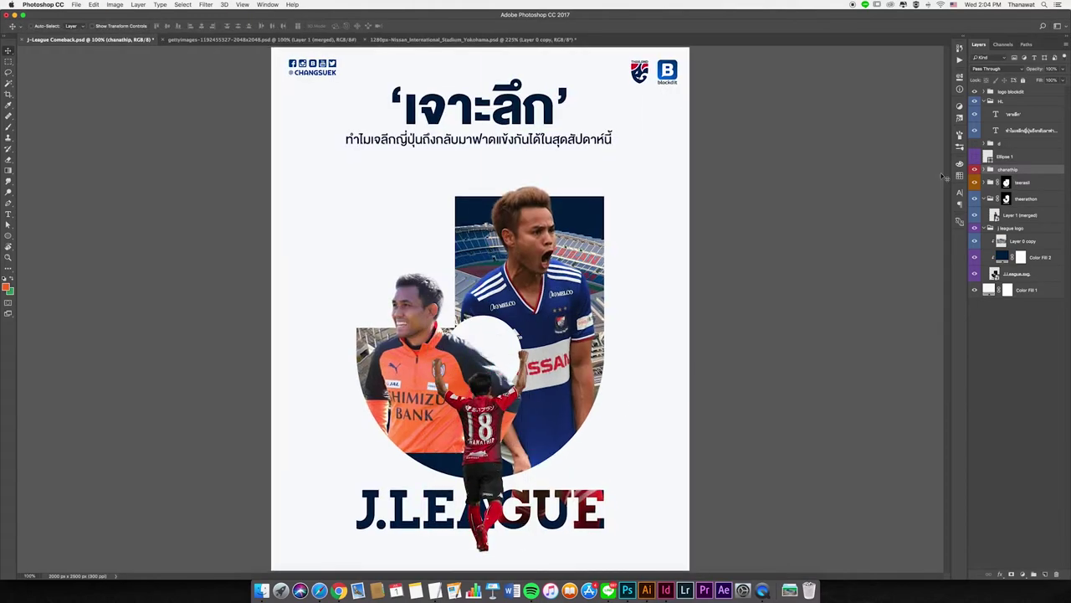
- Move the red-shirt player into position and make the blue-shirt player black and white
{"action": "left_click_drag", "start_coordinate": [527, 418], "coordinate": [540, 425]}
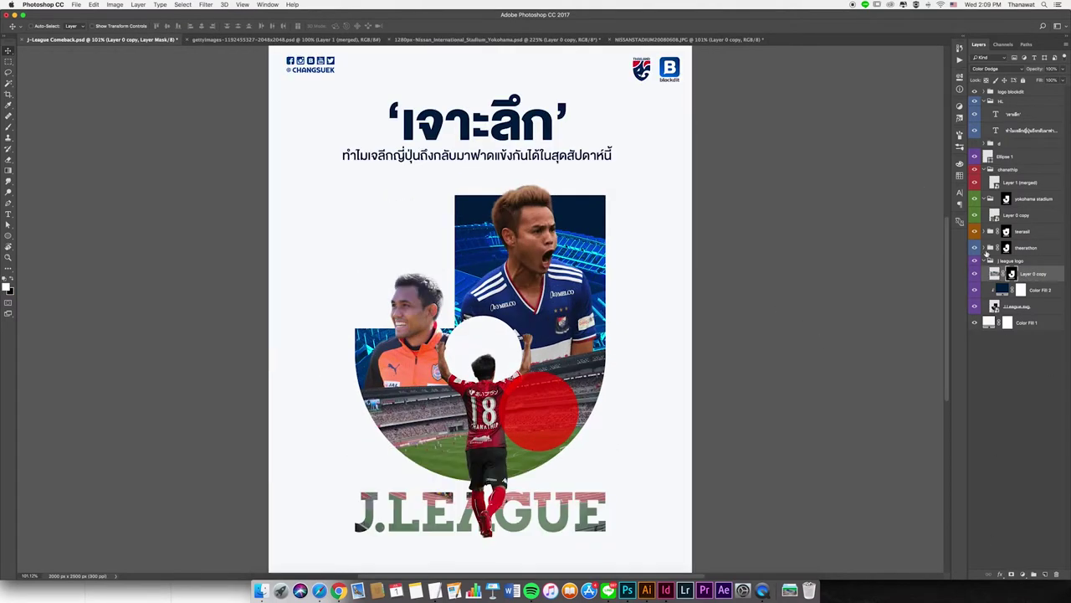
{"action": "left_click", "coordinate": [1023, 574]}
{"action": "left_click", "coordinate": [1029, 492]}
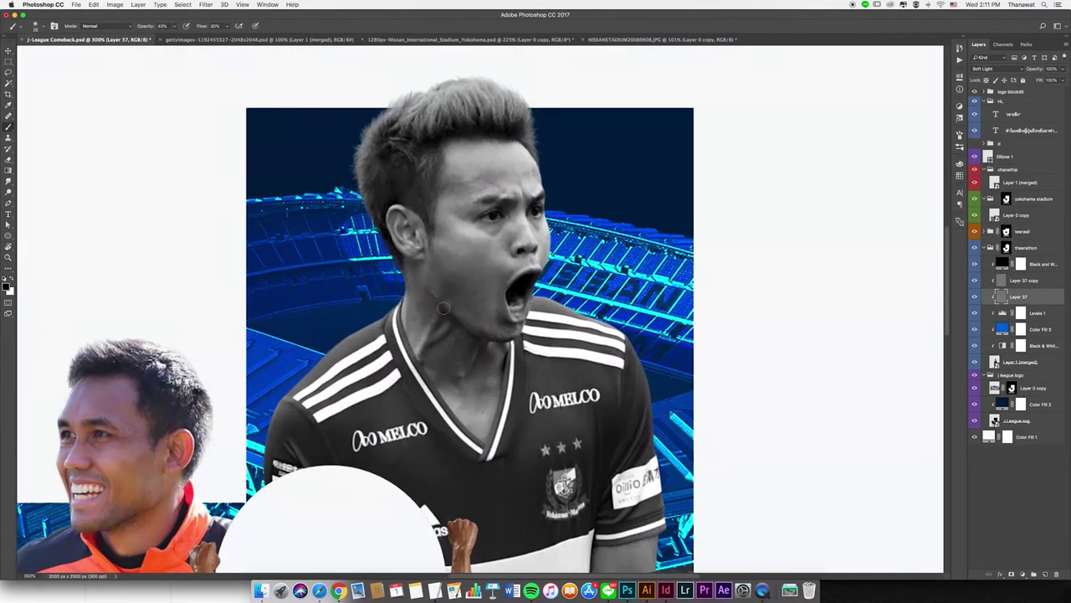
- Darken the shading along the blue-kit player's neck and jaw with a 30% brush
{"action": "left_click_drag", "start_coordinate": [466, 325], "coordinate": [435, 262]}
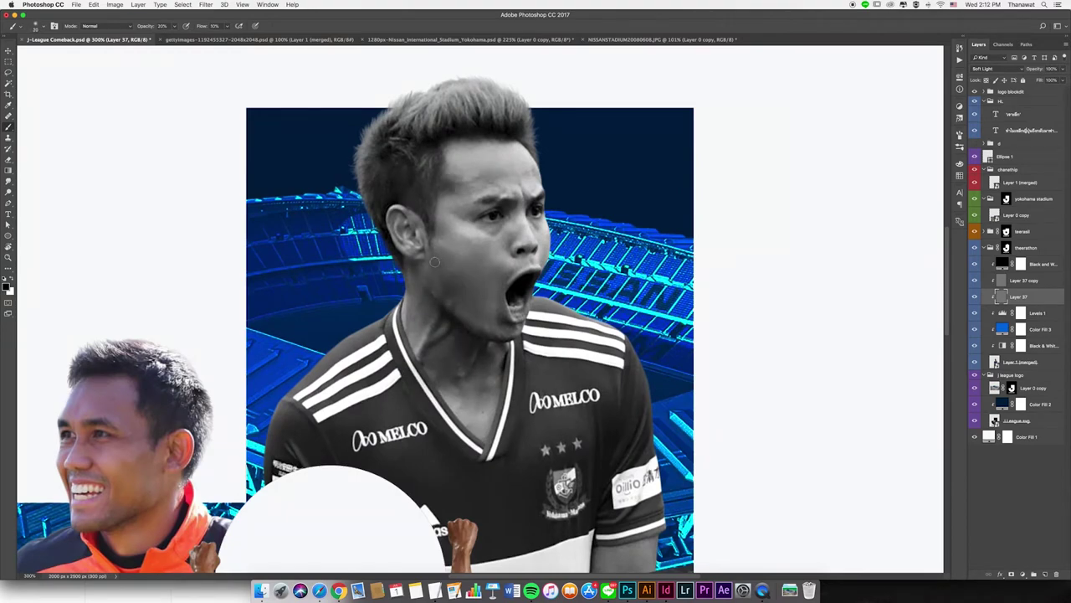
{"action": "scroll", "coordinate": [251, 113], "scroll_direction": "up", "scroll_amount": 2}
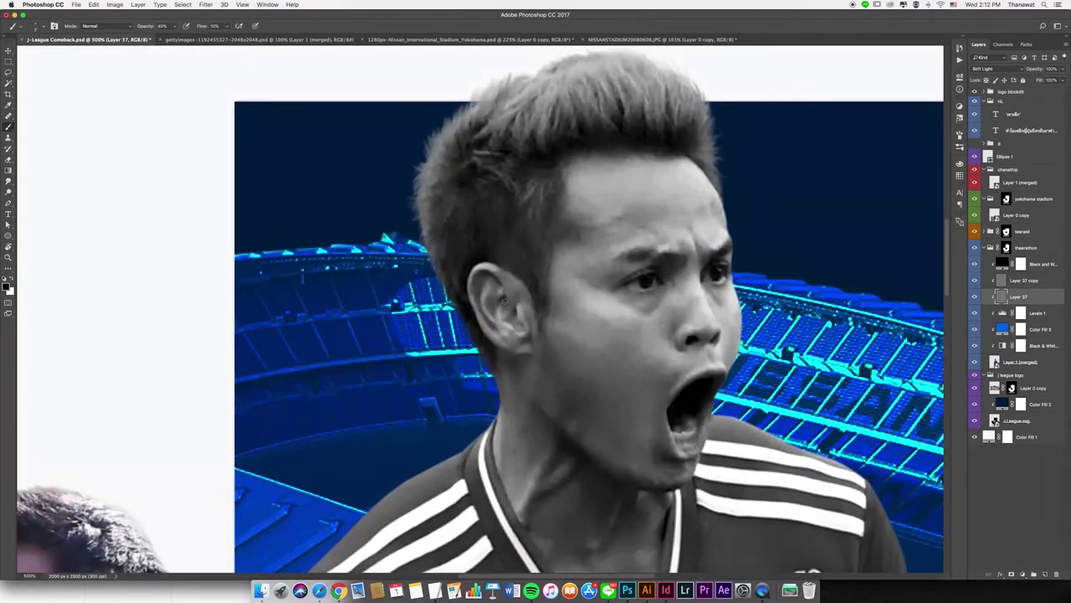
{"action": "scroll", "coordinate": [468, 203], "scroll_direction": "down", "scroll_amount": 2}
{"action": "key", "text": "3"}
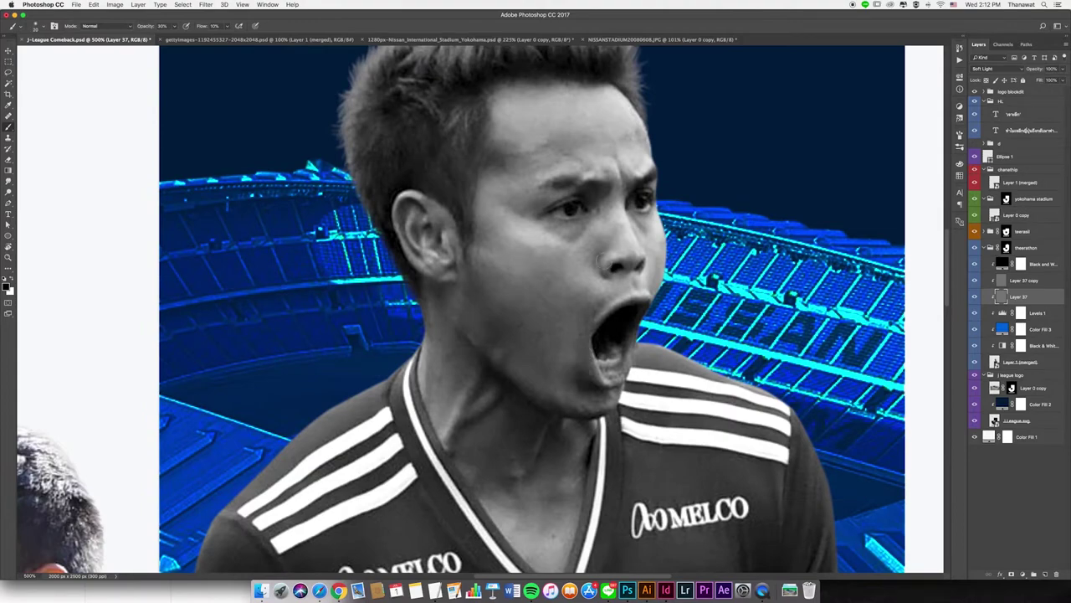
{"action": "scroll", "coordinate": [586, 368], "scroll_direction": "up", "scroll_amount": 2}
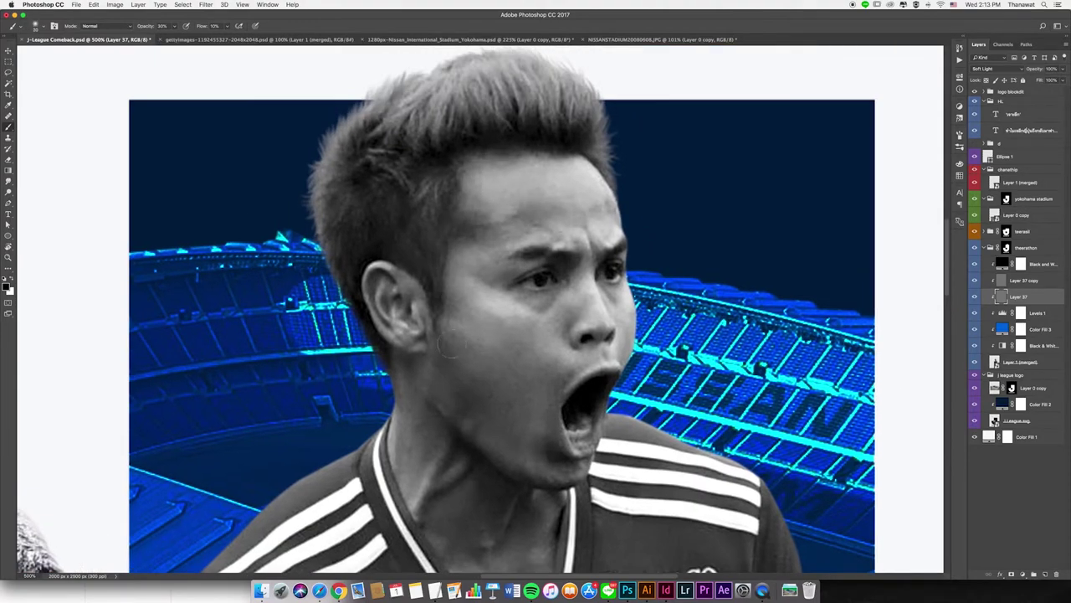
{"action": "scroll", "coordinate": [490, 288], "scroll_direction": "down", "scroll_amount": 2}
{"action": "scroll", "coordinate": [494, 285], "scroll_direction": "up", "scroll_amount": 2}
{"action": "scroll", "coordinate": [574, 284], "scroll_direction": "up", "scroll_amount": 1}
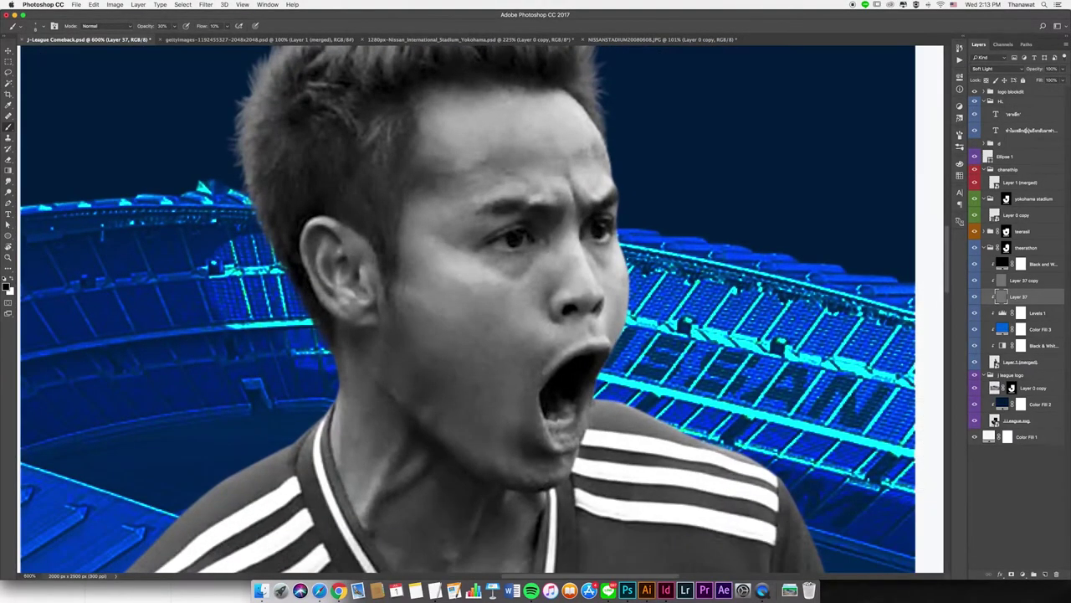
{"action": "scroll", "coordinate": [530, 403], "scroll_direction": "down", "scroll_amount": 1}
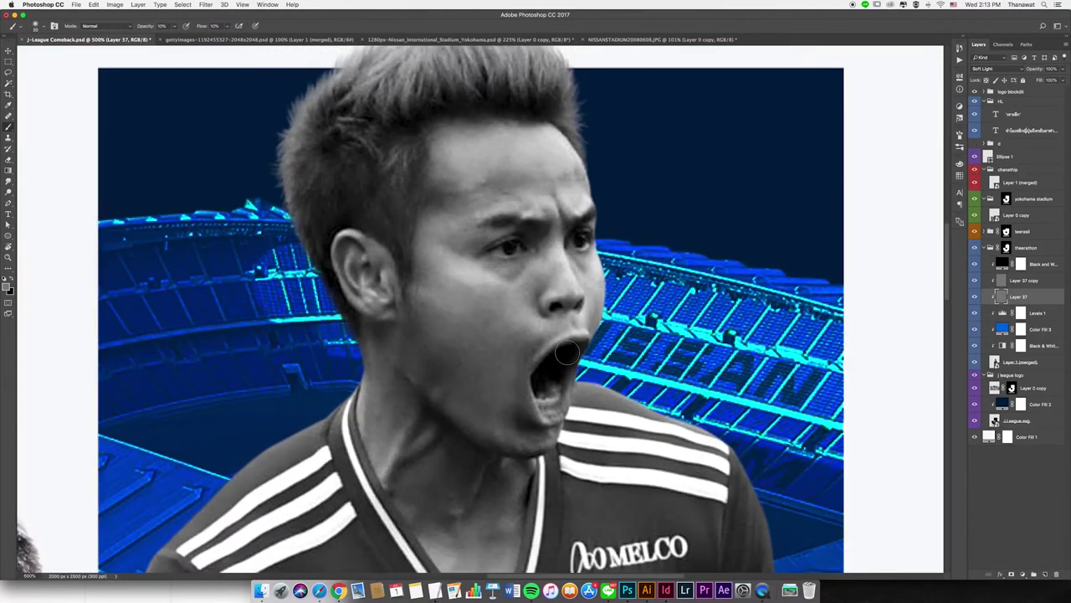
{"action": "scroll", "coordinate": [634, 452], "scroll_direction": "down", "scroll_amount": 3}
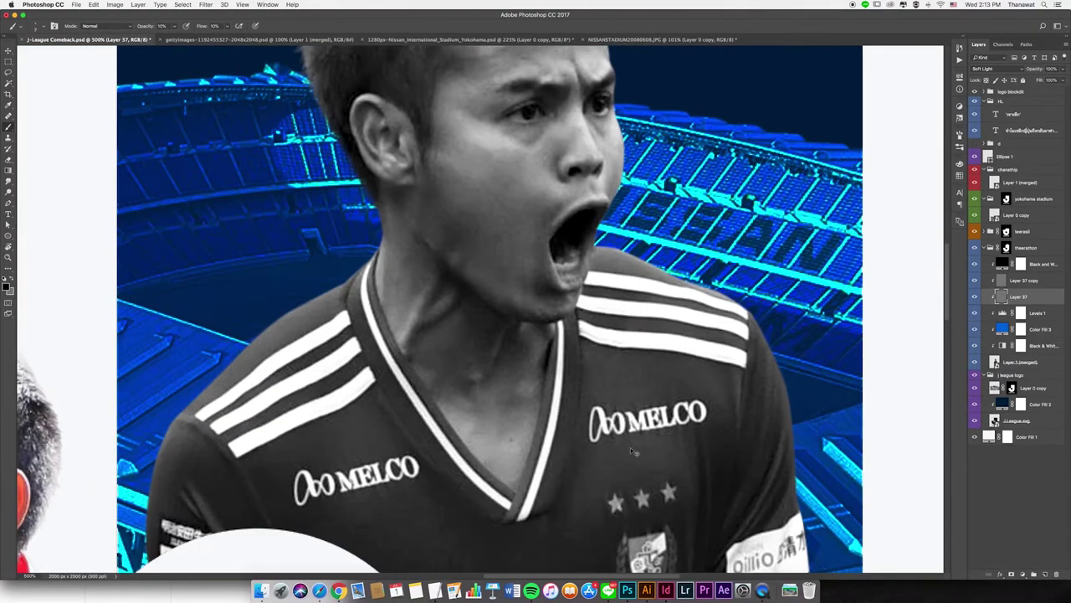
{"action": "scroll", "coordinate": [499, 329], "scroll_direction": "down", "scroll_amount": 2}
{"action": "key", "text": "3"}
{"action": "scroll", "coordinate": [456, 353], "scroll_direction": "down", "scroll_amount": 3}
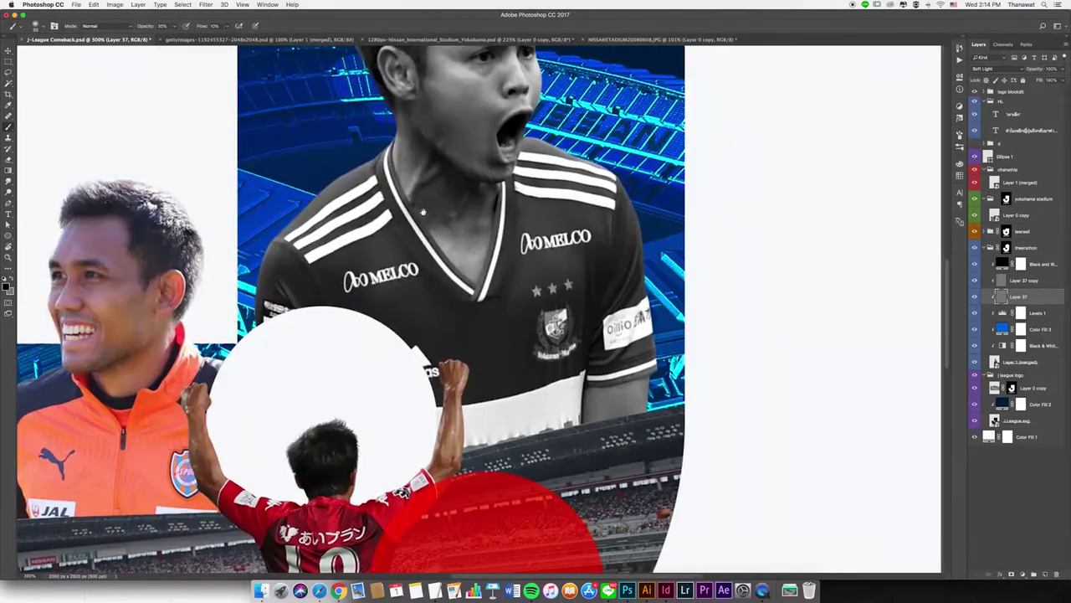
{"action": "scroll", "coordinate": [507, 347], "scroll_direction": "up", "scroll_amount": 2}
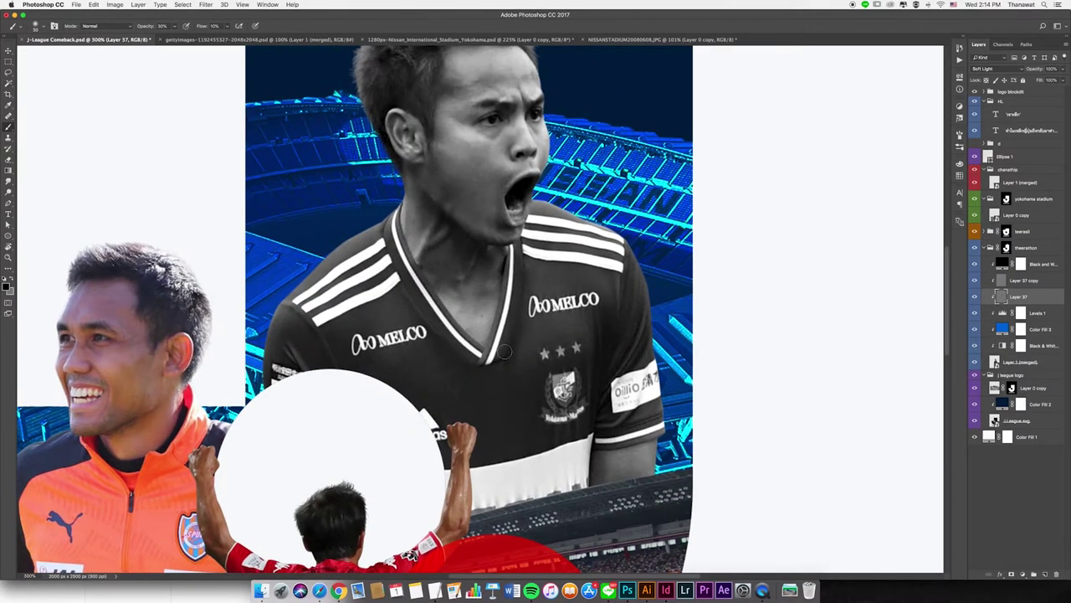
- Add a new Multiply layer above Layer 37, then go back to working on Layer 37
{"action": "left_click_drag", "start_coordinate": [502, 351], "coordinate": [456, 293]}
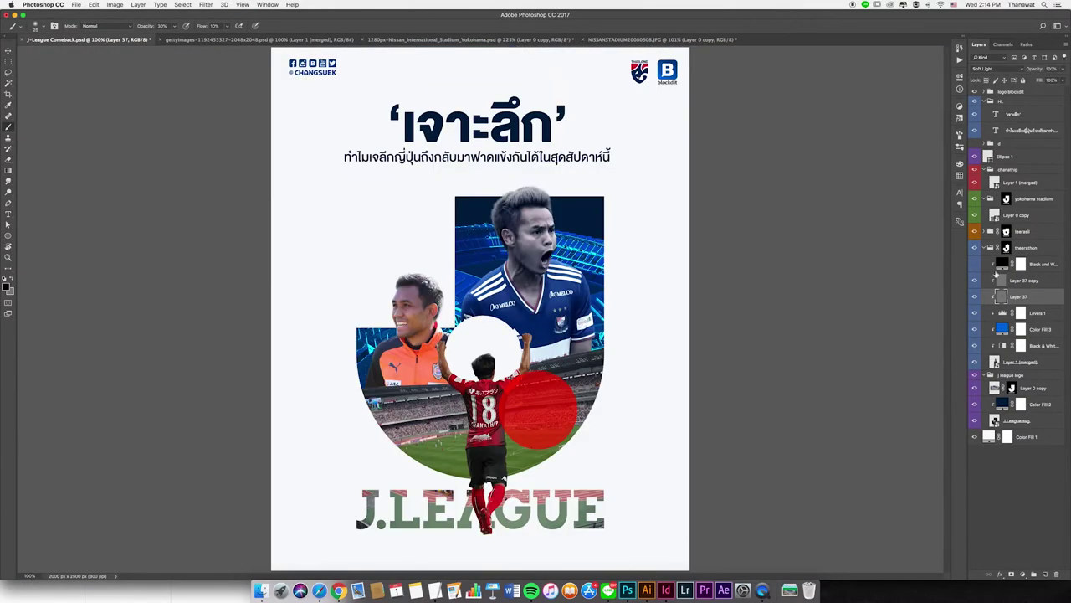
{"action": "scroll", "coordinate": [776, 446], "scroll_direction": "up", "scroll_amount": 1}
{"action": "key", "text": "ctrl+shift+alt+n"}
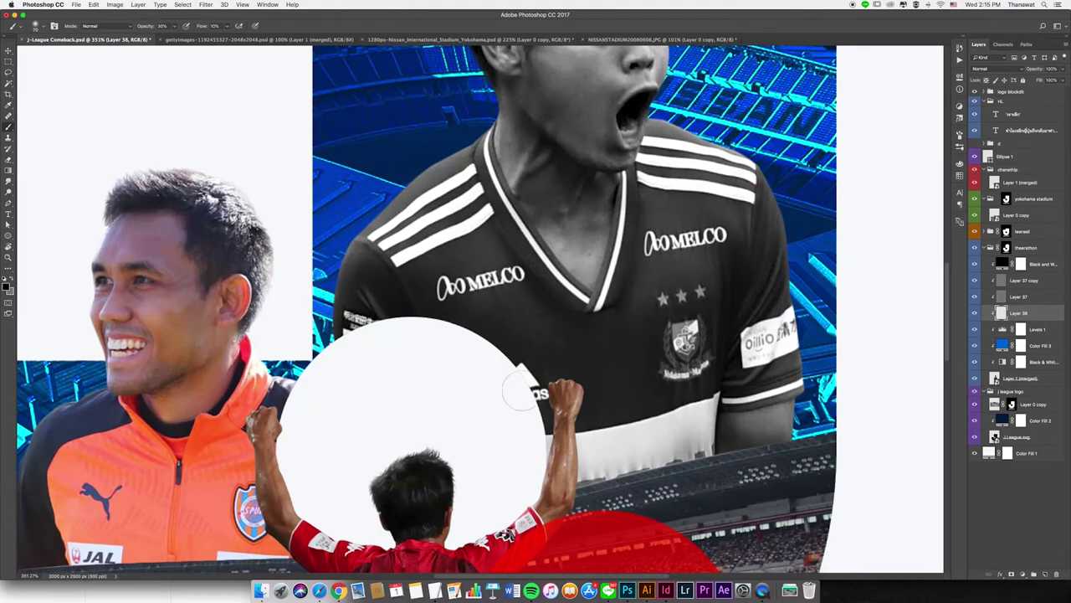
{"action": "key", "text": "ctrl+0"}
{"action": "scroll", "coordinate": [536, 363], "scroll_direction": "up", "scroll_amount": 3}
{"action": "key", "text": "alt+bracketleft"}
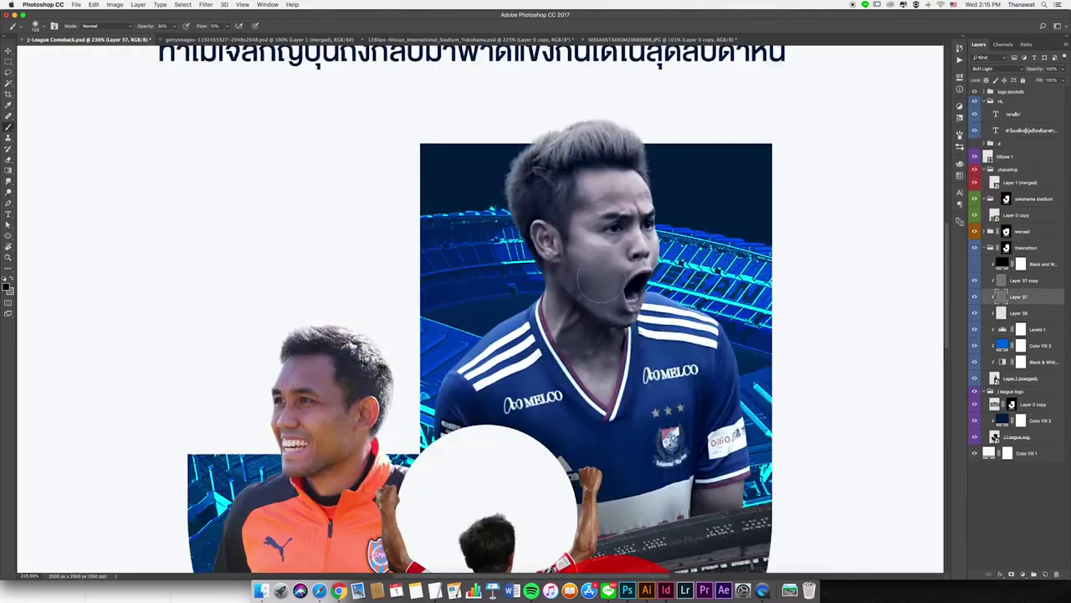
{"action": "scroll", "coordinate": [636, 426], "scroll_direction": "up", "scroll_amount": 2}
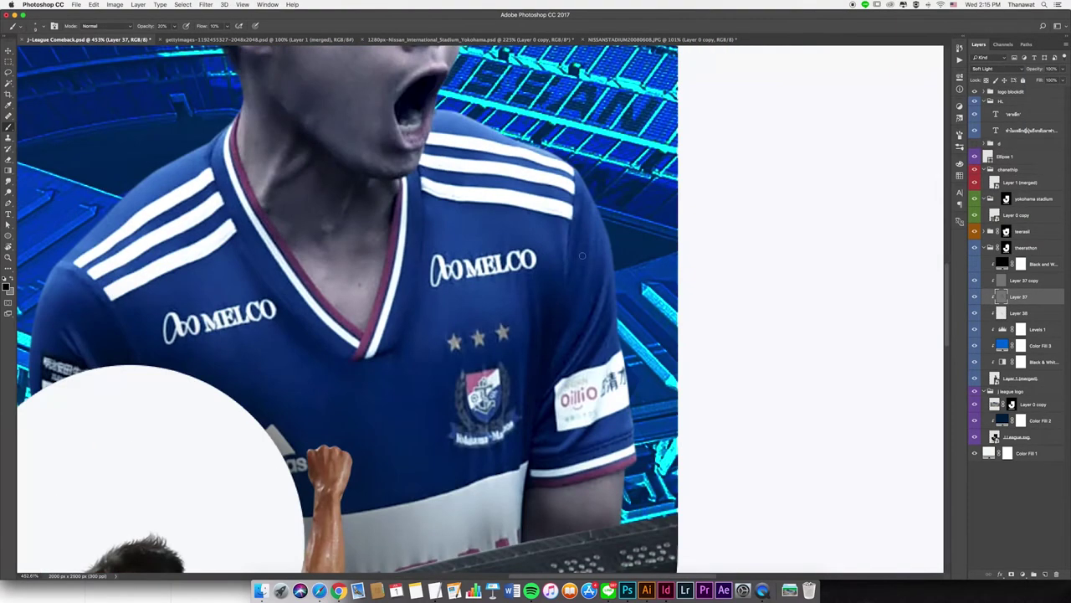
{"action": "scroll", "coordinate": [565, 309], "scroll_direction": "down", "scroll_amount": 2}
{"action": "scroll", "coordinate": [565, 309], "scroll_direction": "up", "scroll_amount": 3}
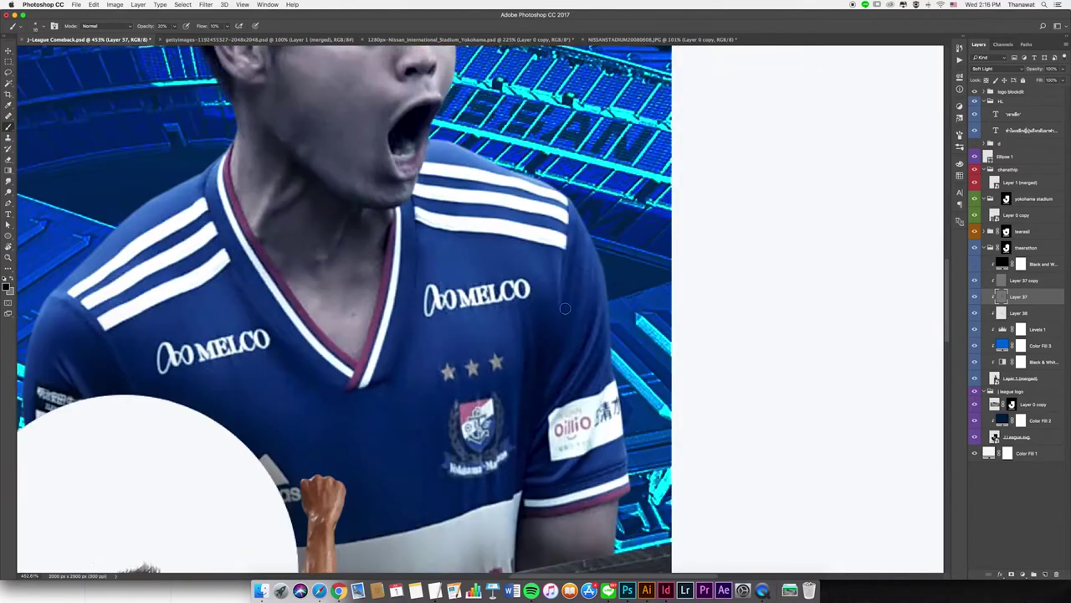
{"action": "scroll", "coordinate": [540, 285], "scroll_direction": "down", "scroll_amount": 3}
{"action": "scroll", "coordinate": [453, 260], "scroll_direction": "down", "scroll_amount": 2}
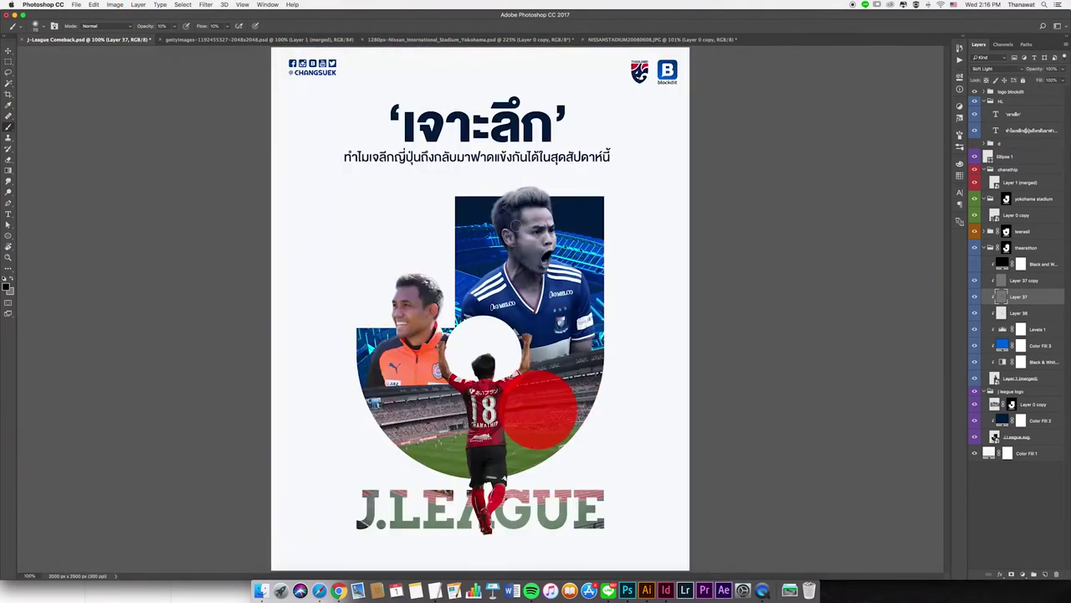
{"action": "scroll", "coordinate": [514, 226], "scroll_direction": "up", "scroll_amount": 3}
{"action": "scroll", "coordinate": [489, 389], "scroll_direction": "down", "scroll_amount": 3}
{"action": "scroll", "coordinate": [287, 168], "scroll_direction": "up", "scroll_amount": 2}
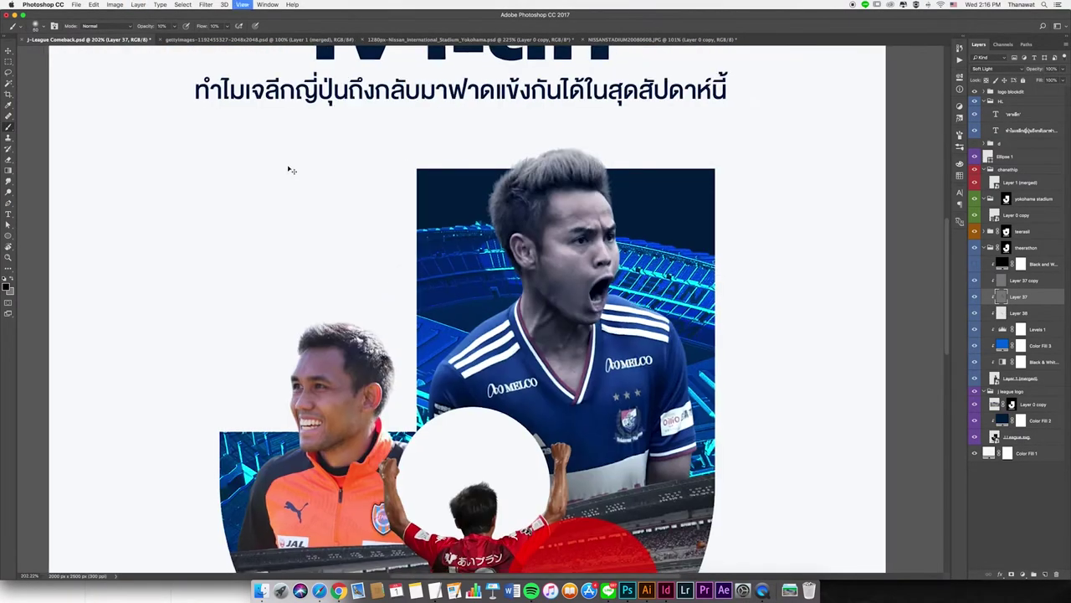
{"action": "scroll", "coordinate": [377, 218], "scroll_direction": "up", "scroll_amount": 1}
{"action": "scroll", "coordinate": [467, 264], "scroll_direction": "up", "scroll_amount": 2}
{"action": "scroll", "coordinate": [466, 264], "scroll_direction": "down", "scroll_amount": 1}
- Switch between the blue-kit player's Dodge and Burn layers
{"action": "scroll", "coordinate": [502, 301], "scroll_direction": "down", "scroll_amount": 1}
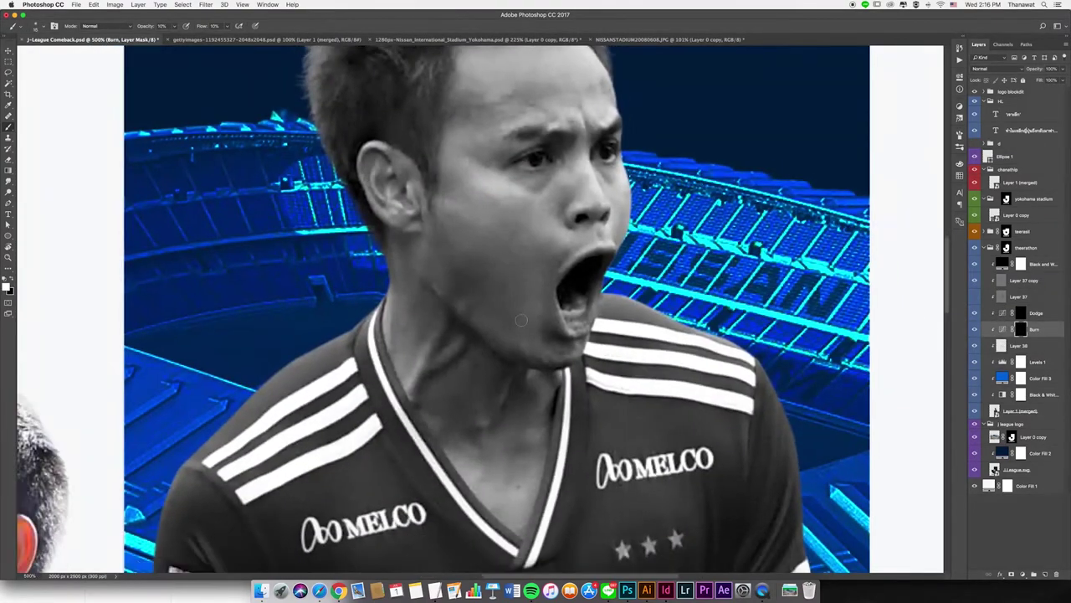
{"action": "scroll", "coordinate": [502, 310], "scroll_direction": "up", "scroll_amount": 3}
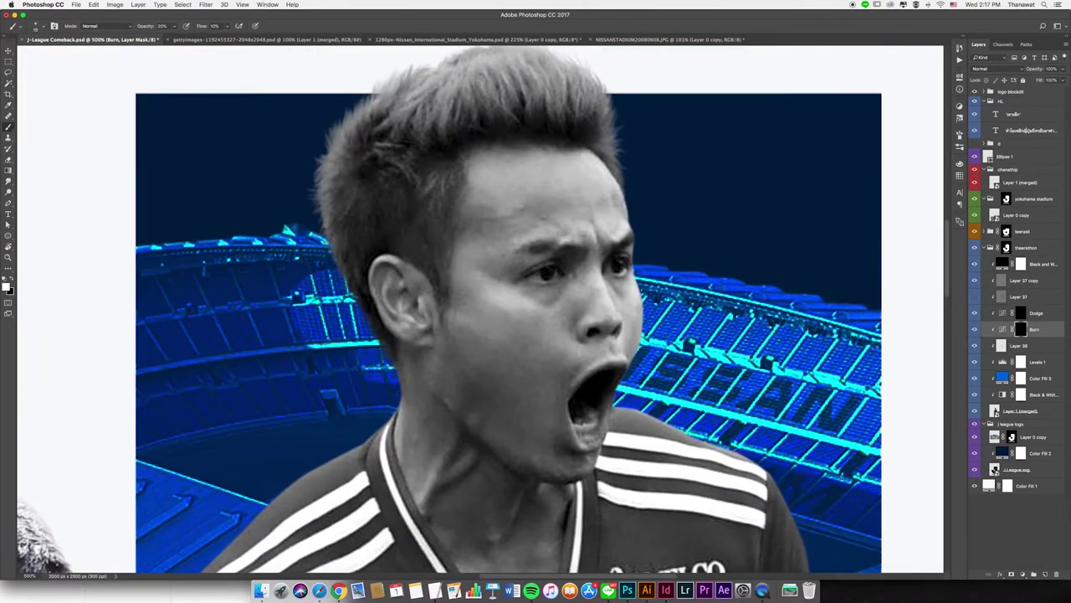
{"action": "scroll", "coordinate": [502, 310], "scroll_direction": "down", "scroll_amount": 2}
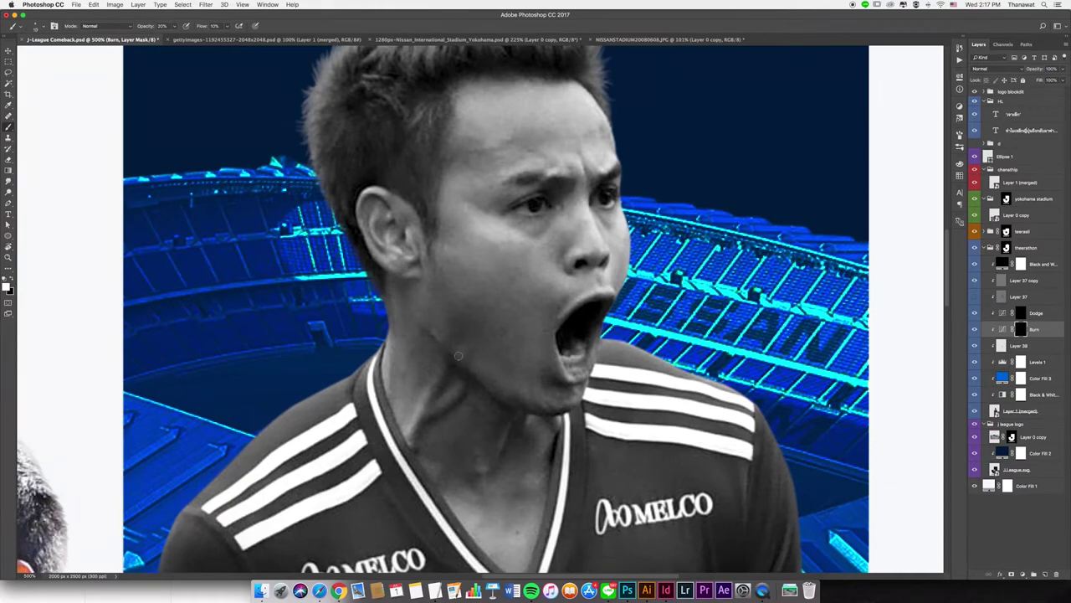
{"action": "key", "text": "alt+bracketright"}
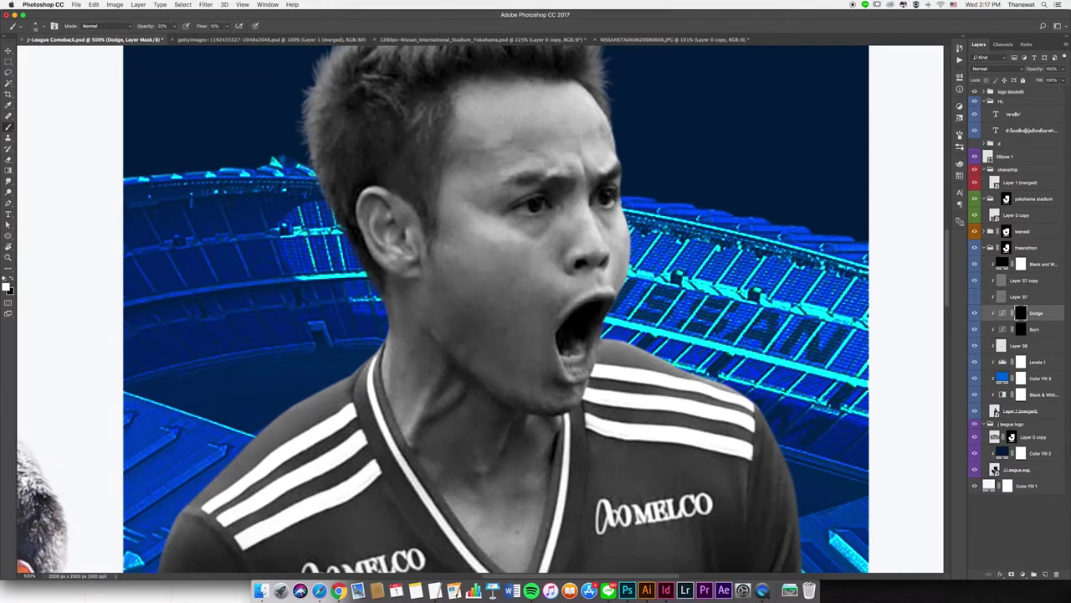
{"action": "scroll", "coordinate": [421, 274], "scroll_direction": "up", "scroll_amount": 2}
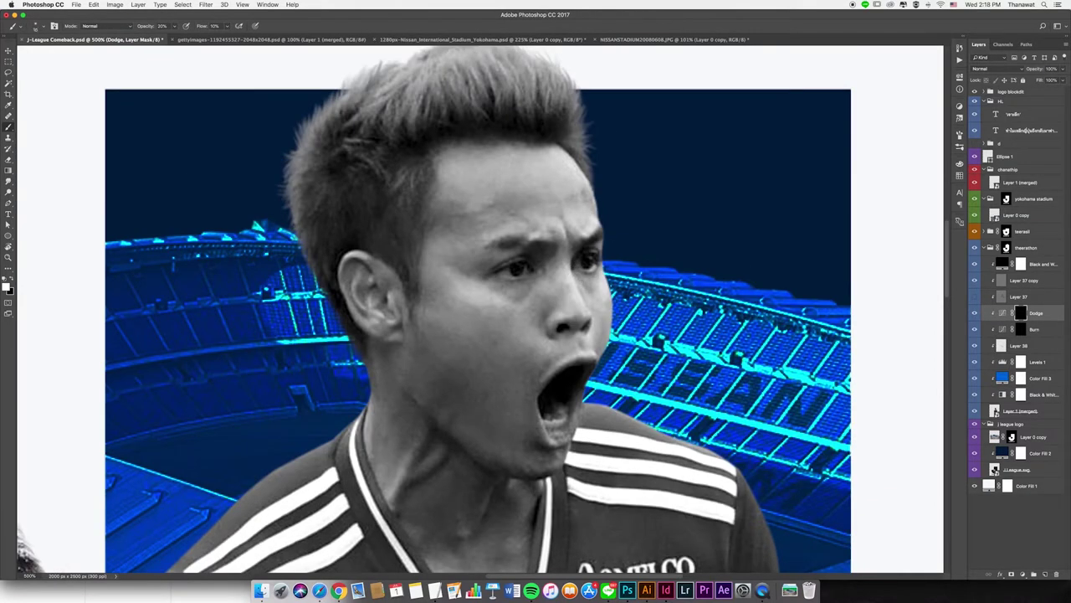
{"action": "key", "text": "alt+bracketleft"}
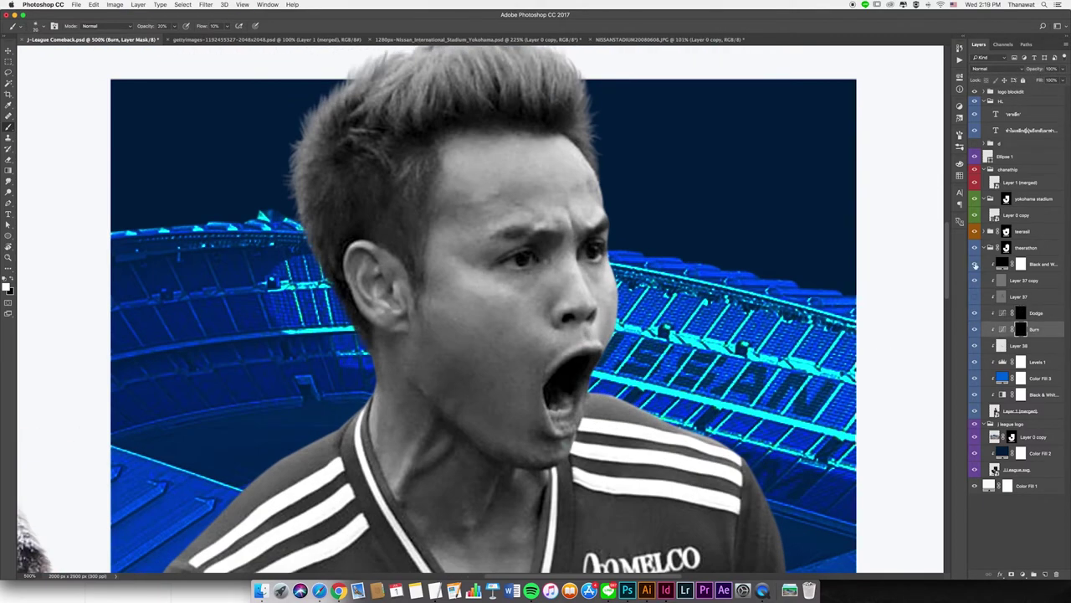
- Add Layer 39 above Dodge, swap the painting colours, and re-enable the Black & White effect
{"action": "left_click", "coordinate": [974, 264]}
{"action": "key", "text": "alt+bracketright"}
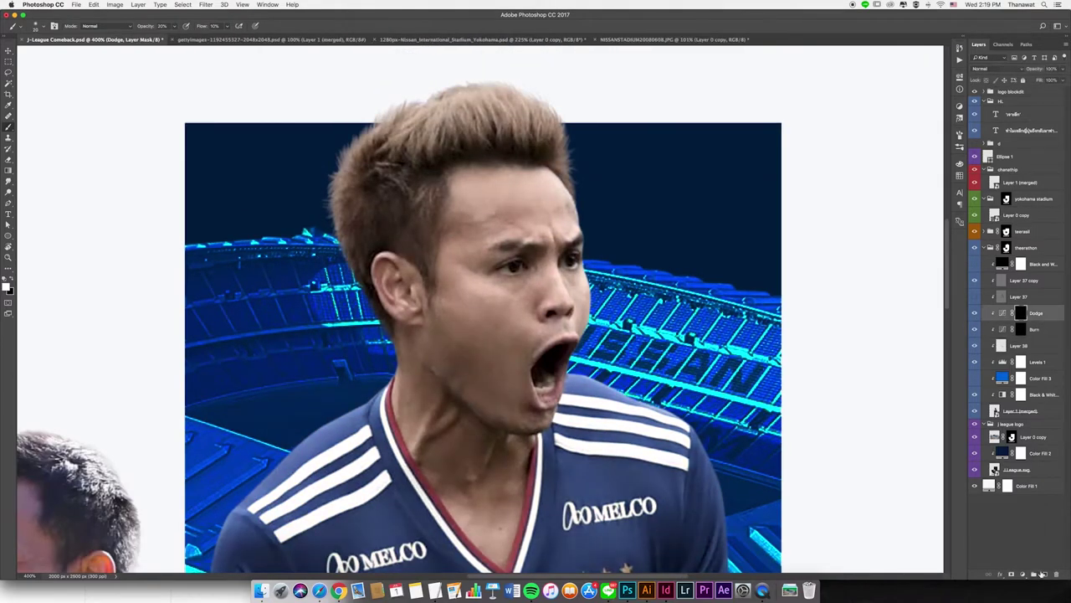
{"action": "left_click", "coordinate": [1043, 574]}
{"action": "key", "text": "x"}
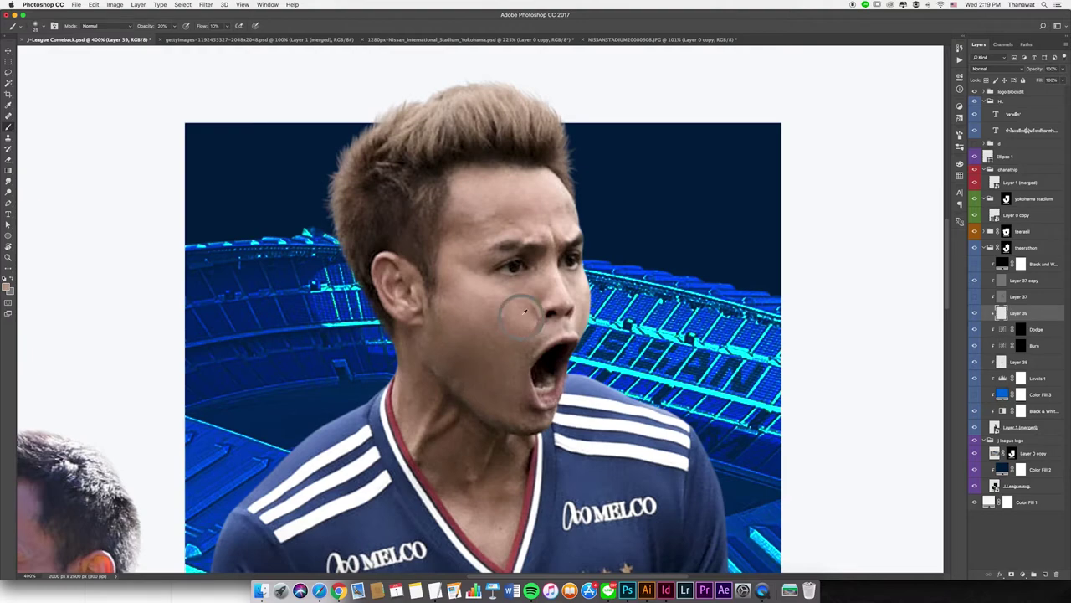
{"action": "scroll", "coordinate": [543, 268], "scroll_direction": "down", "scroll_amount": 1}
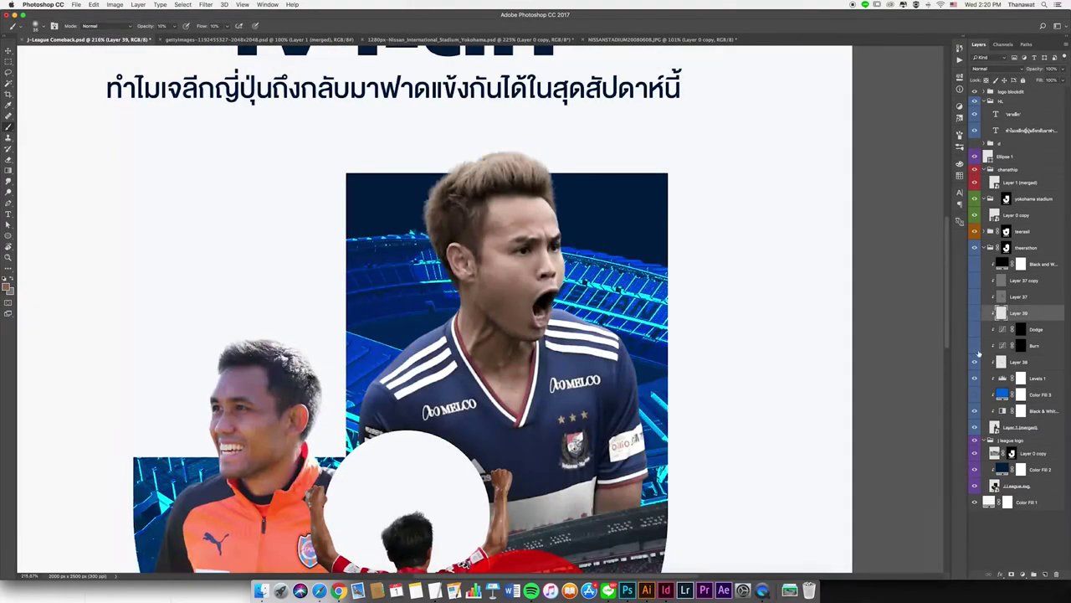
{"action": "left_click", "coordinate": [975, 296]}
{"action": "left_click", "coordinate": [1023, 281]}
- Zoom in on the blue-kit player's face and set the brush strength to 30%
{"action": "key", "text": "super+plus"}
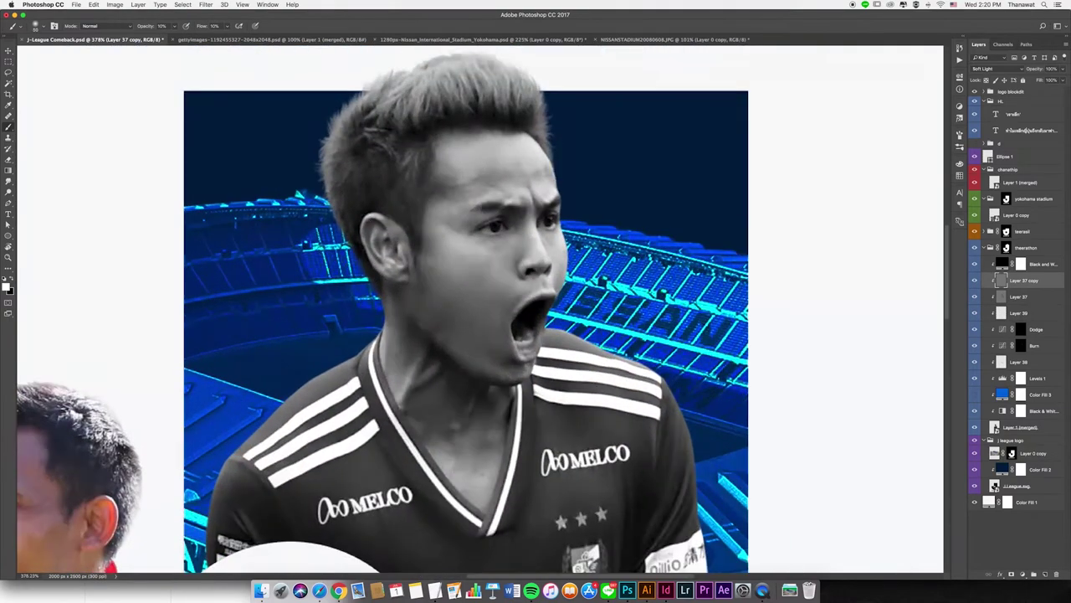
{"action": "key", "text": "super+plus"}
{"action": "key", "text": "super+plus"}
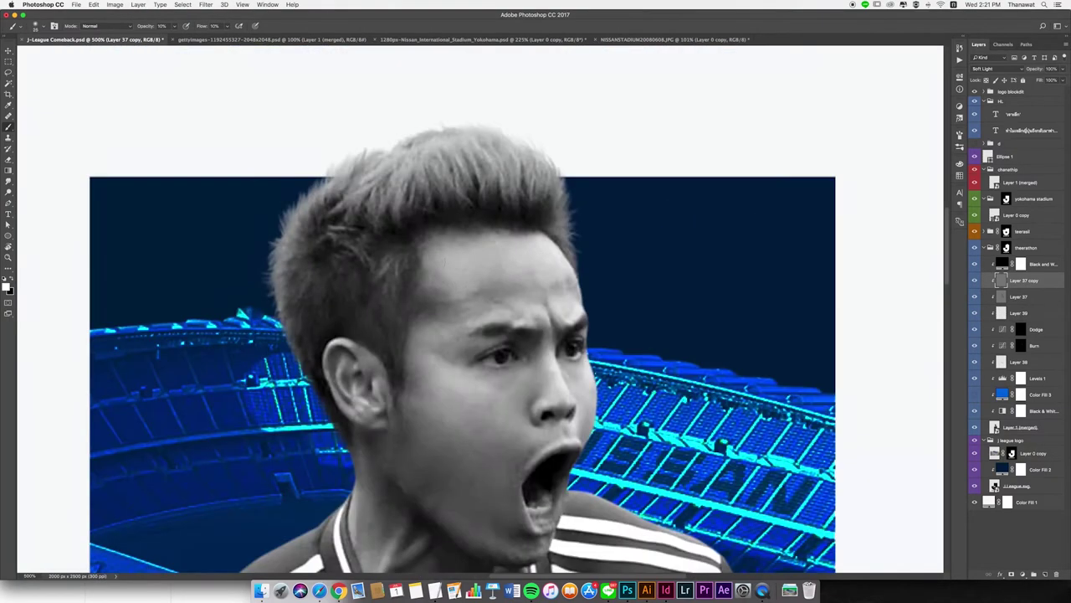
{"action": "key", "text": "super+plus"}
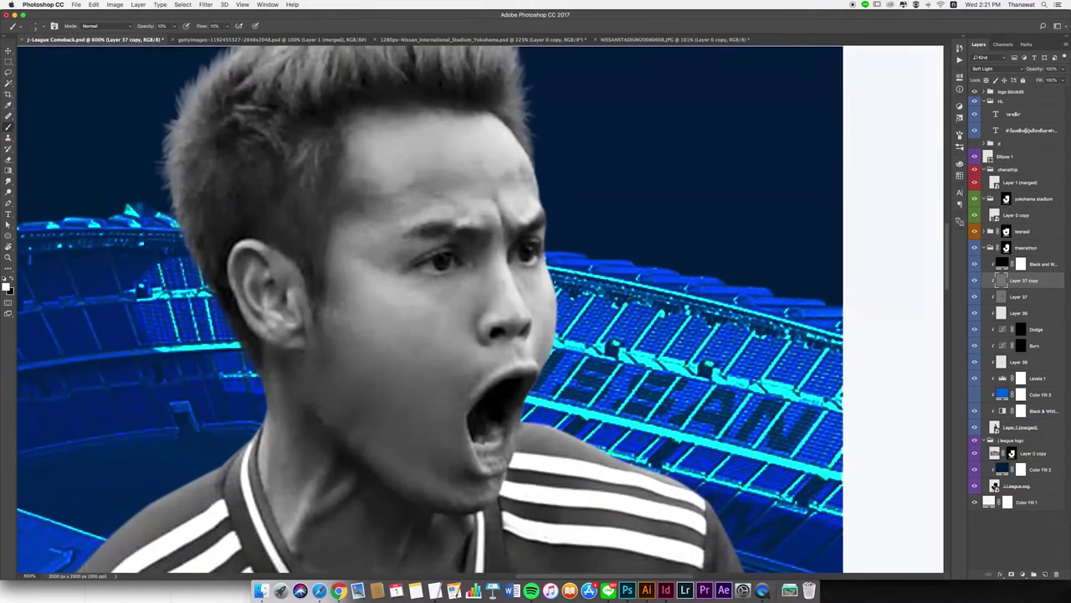
{"action": "scroll", "coordinate": [519, 240], "scroll_direction": "left", "scroll_amount": 5}
{"action": "key", "text": "3"}
{"action": "scroll", "coordinate": [553, 310], "scroll_direction": "up", "scroll_amount": 5}
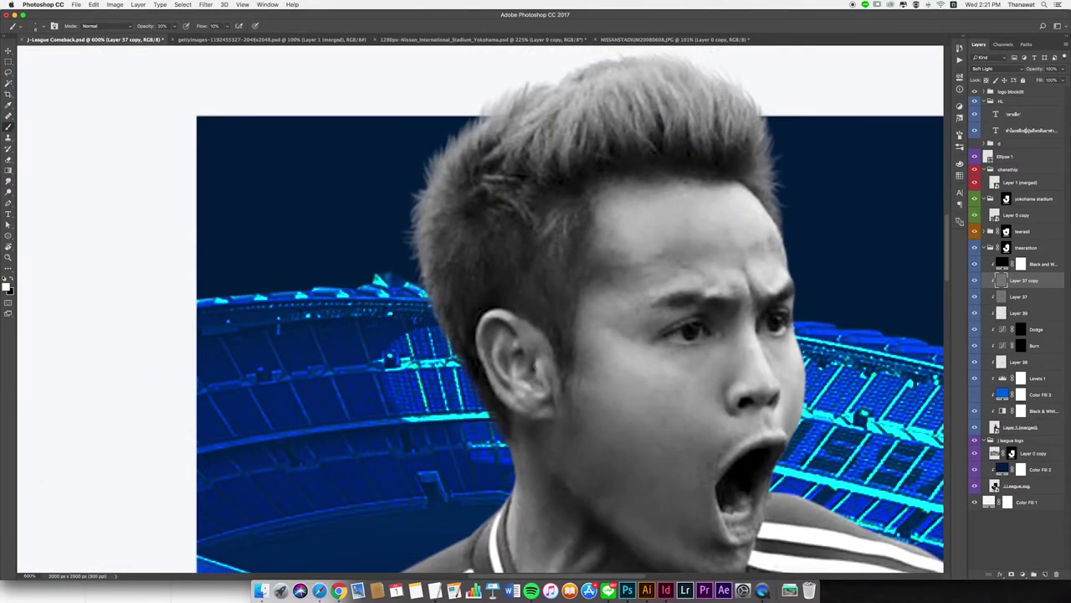
- Move Color Fill 3 above Layer 37 copy in the player's layer group
{"action": "scroll", "coordinate": [608, 193], "scroll_direction": "down", "scroll_amount": 5}
{"action": "scroll", "coordinate": [609, 193], "scroll_direction": "down", "scroll_amount": 5}
{"action": "scroll", "coordinate": [608, 194], "scroll_direction": "up", "scroll_amount": 2}
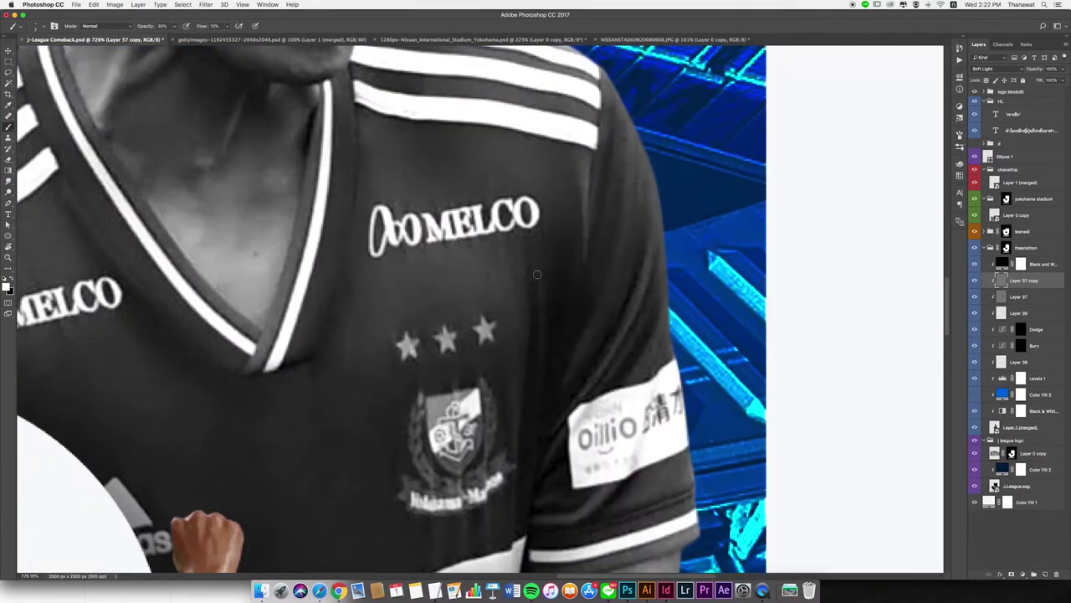
{"action": "scroll", "coordinate": [537, 274], "scroll_direction": "down", "scroll_amount": 2}
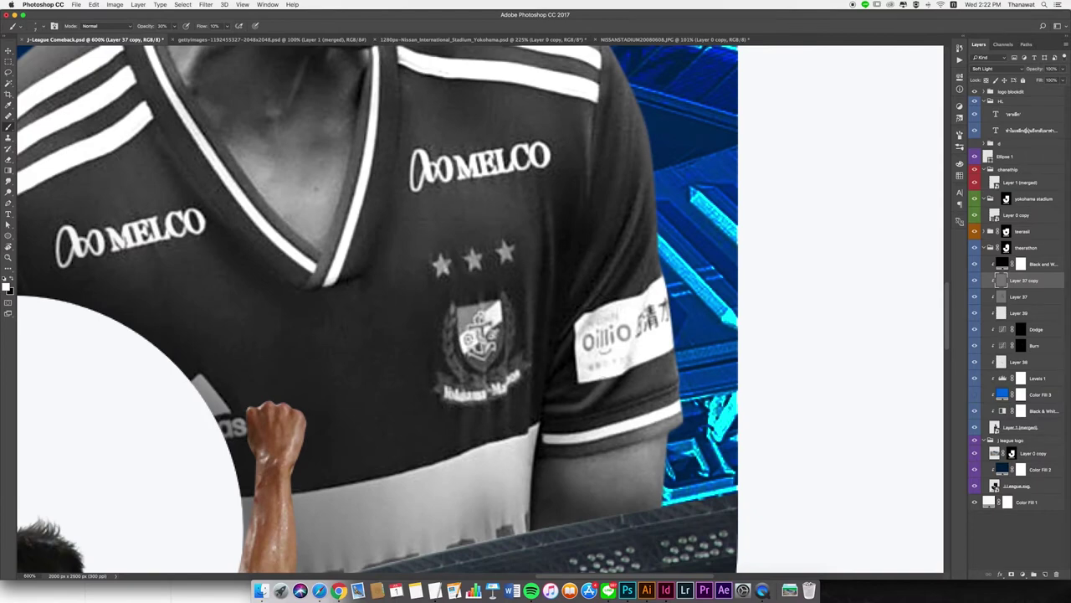
{"action": "scroll", "coordinate": [634, 217], "scroll_direction": "up", "scroll_amount": 10}
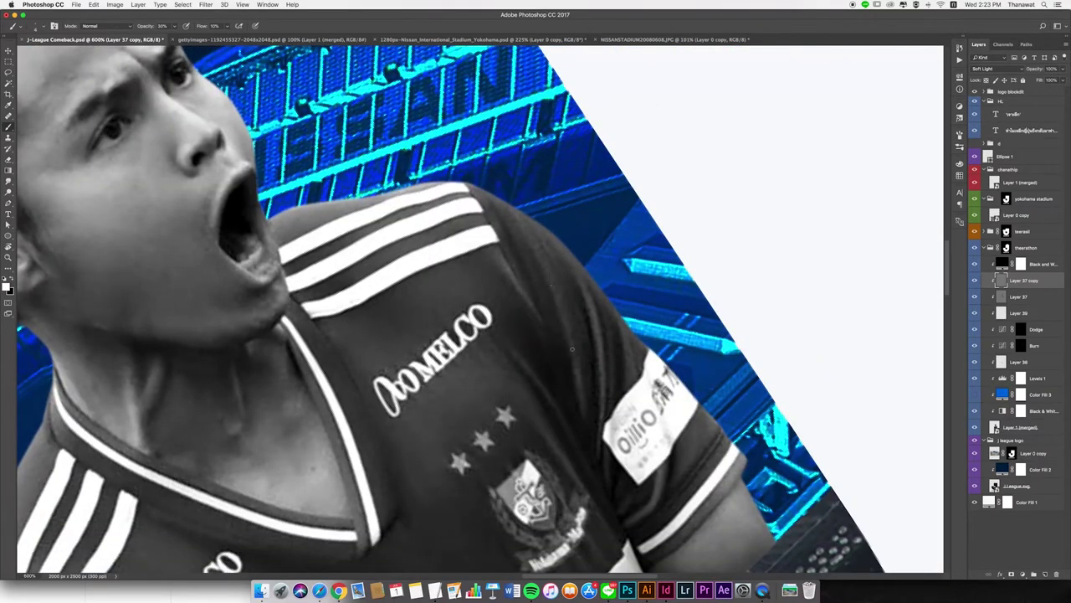
{"action": "scroll", "coordinate": [572, 349], "scroll_direction": "down", "scroll_amount": 3}
{"action": "scroll", "coordinate": [572, 349], "scroll_direction": "down", "scroll_amount": 3}
{"action": "scroll", "coordinate": [572, 349], "scroll_direction": "up", "scroll_amount": 2}
{"action": "scroll", "coordinate": [572, 348], "scroll_direction": "down", "scroll_amount": 5}
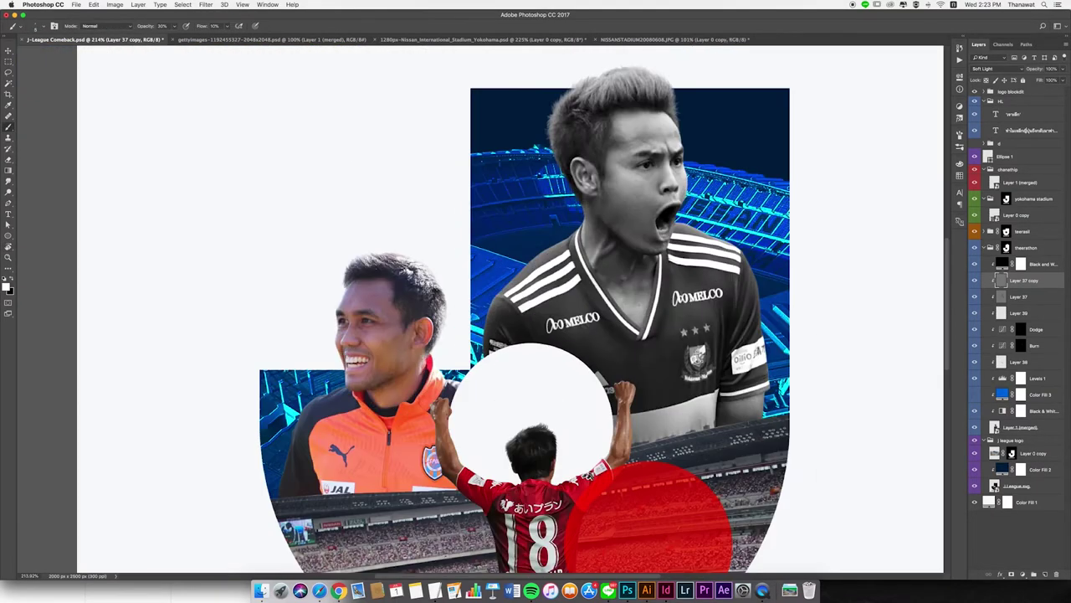
{"action": "scroll", "coordinate": [488, 296], "scroll_direction": "up", "scroll_amount": 3}
{"action": "scroll", "coordinate": [501, 288], "scroll_direction": "down", "scroll_amount": 2}
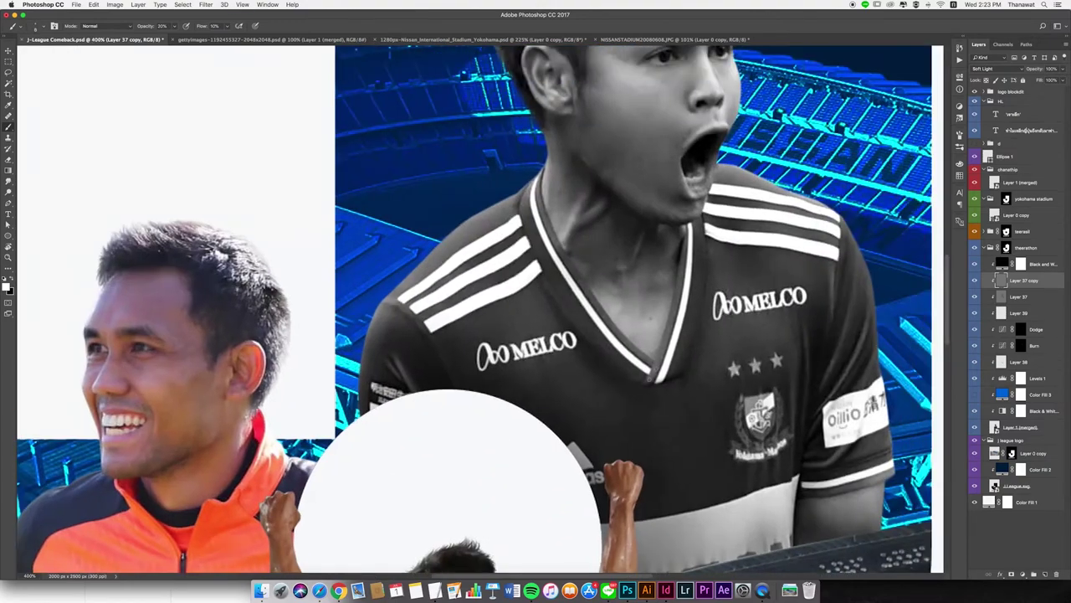
{"action": "scroll", "coordinate": [501, 289], "scroll_direction": "down", "scroll_amount": 2}
{"action": "scroll", "coordinate": [500, 288], "scroll_direction": "down", "scroll_amount": 3}
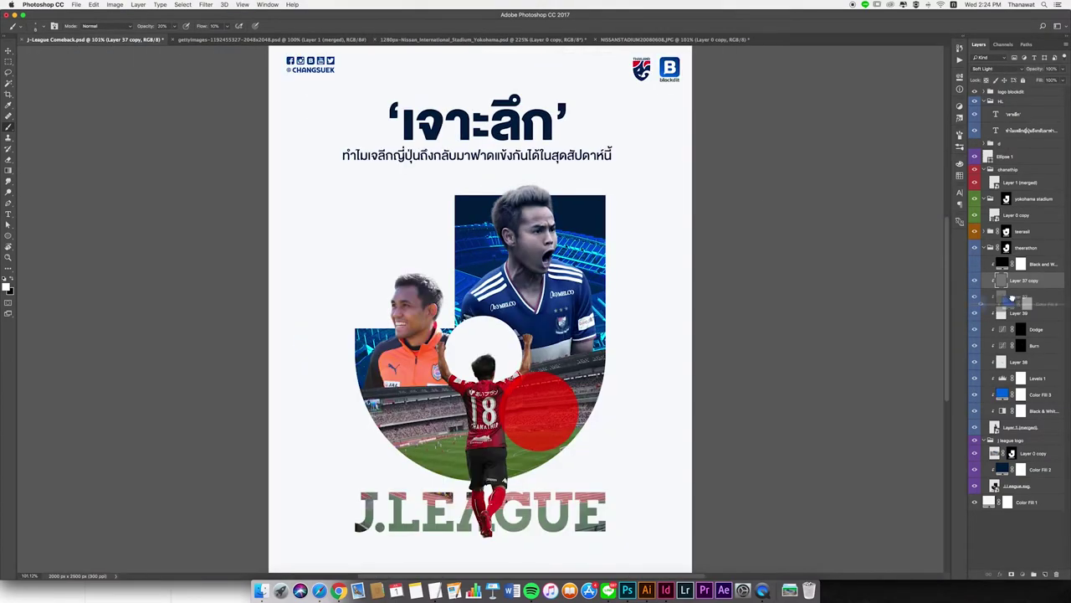
{"action": "left_click_drag", "start_coordinate": [1002, 394], "coordinate": [1004, 286]}
- Add a Levels adjustment set to 1.26 and 241 in the blue-shirt player's group
{"action": "key", "text": "v"}
{"action": "scroll", "coordinate": [481, 310], "scroll_direction": "down", "scroll_amount": 2}
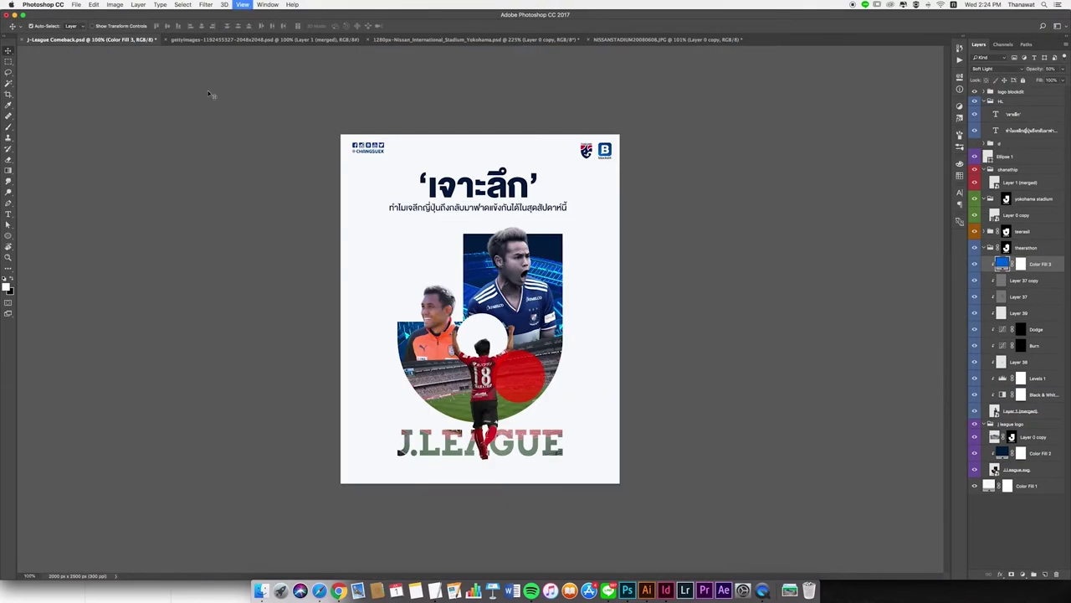
{"action": "scroll", "coordinate": [338, 143], "scroll_direction": "up", "scroll_amount": 3}
{"action": "left_click", "coordinate": [894, 178]}
{"action": "left_click_drag", "start_coordinate": [894, 178], "coordinate": [897, 178]}
- View the whole poster at 100% and reorder the Color Fill and Color Balance layers
{"action": "key", "text": "ctrl+1"}
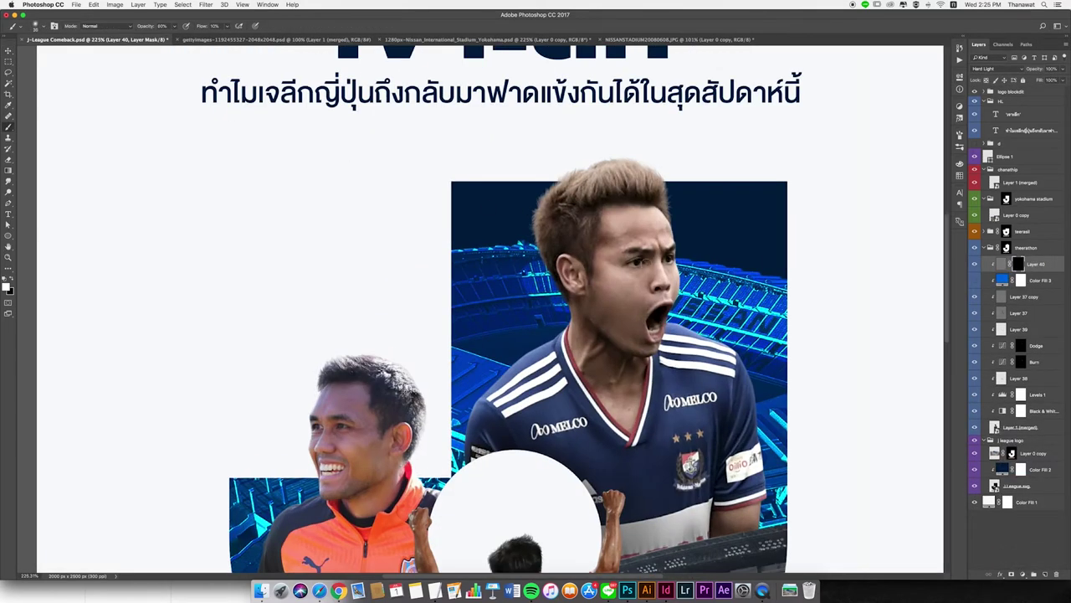
{"action": "scroll", "coordinate": [489, 310], "scroll_direction": "down", "scroll_amount": 3}
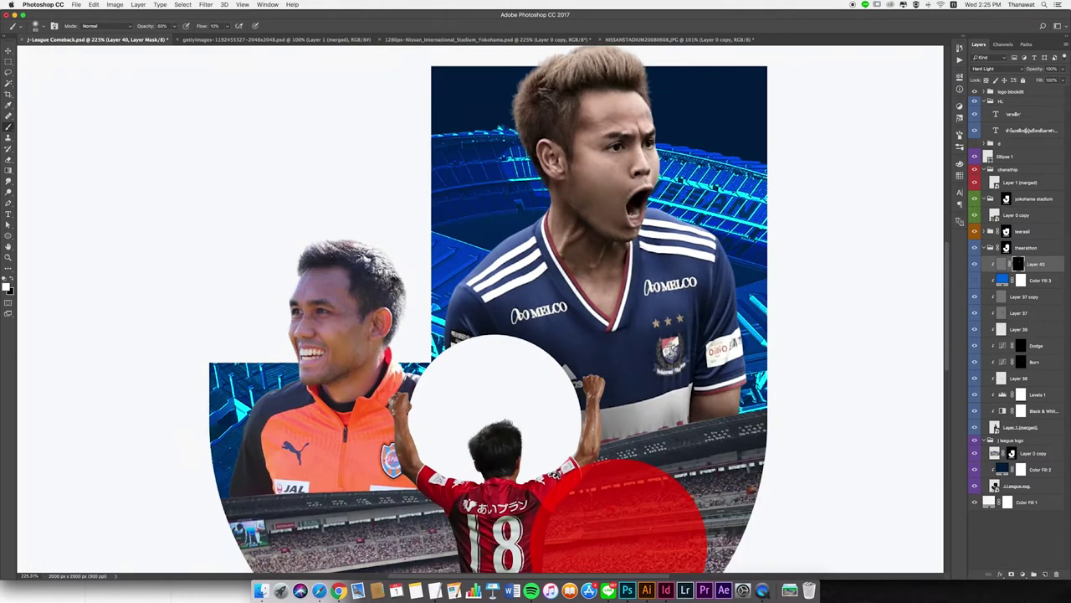
{"action": "key", "text": "ctrl+1"}
{"action": "left_click_drag", "start_coordinate": [1029, 280], "coordinate": [1029, 260]}
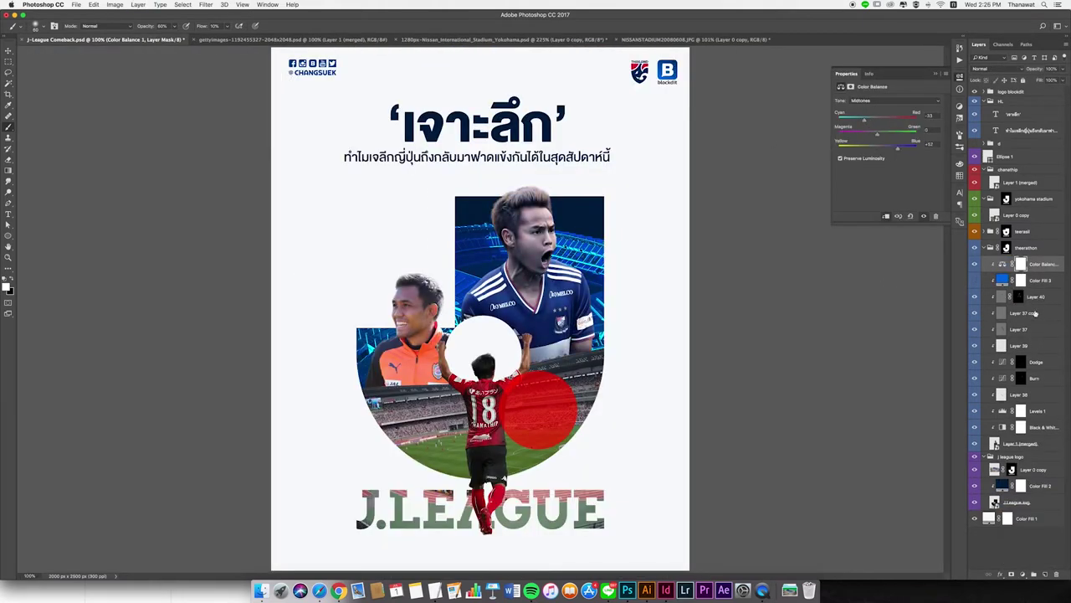
{"action": "left_click_drag", "start_coordinate": [1030, 280], "coordinate": [1030, 261]}
- Collapse the theerathon group and add Black & White and Levels adjustments to teerasil
{"action": "left_click", "coordinate": [990, 248]}
{"action": "left_click", "coordinate": [1033, 574]}
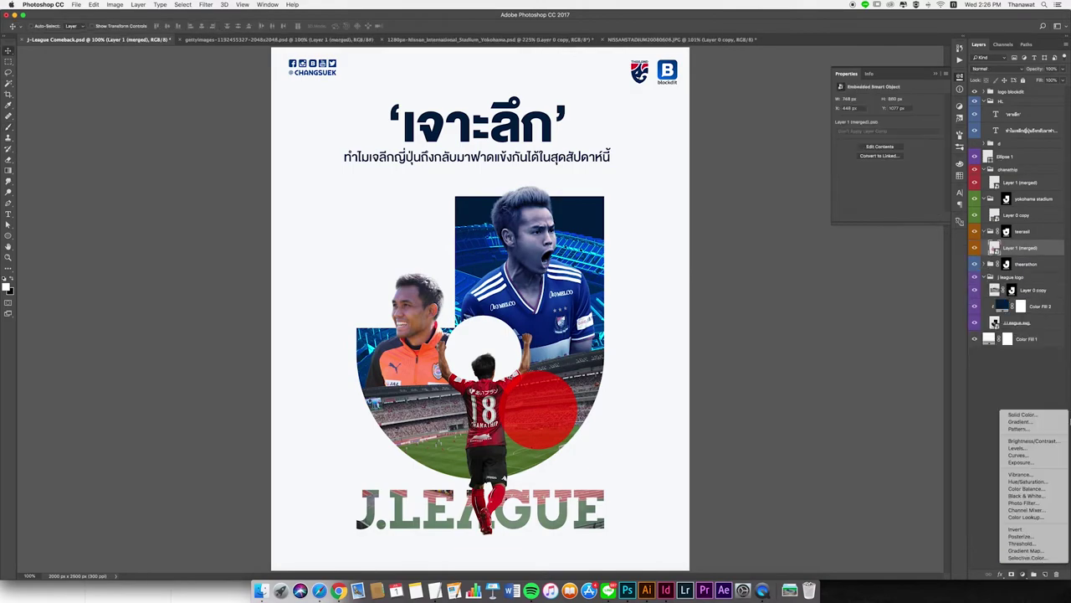
{"action": "left_click", "coordinate": [1025, 492]}
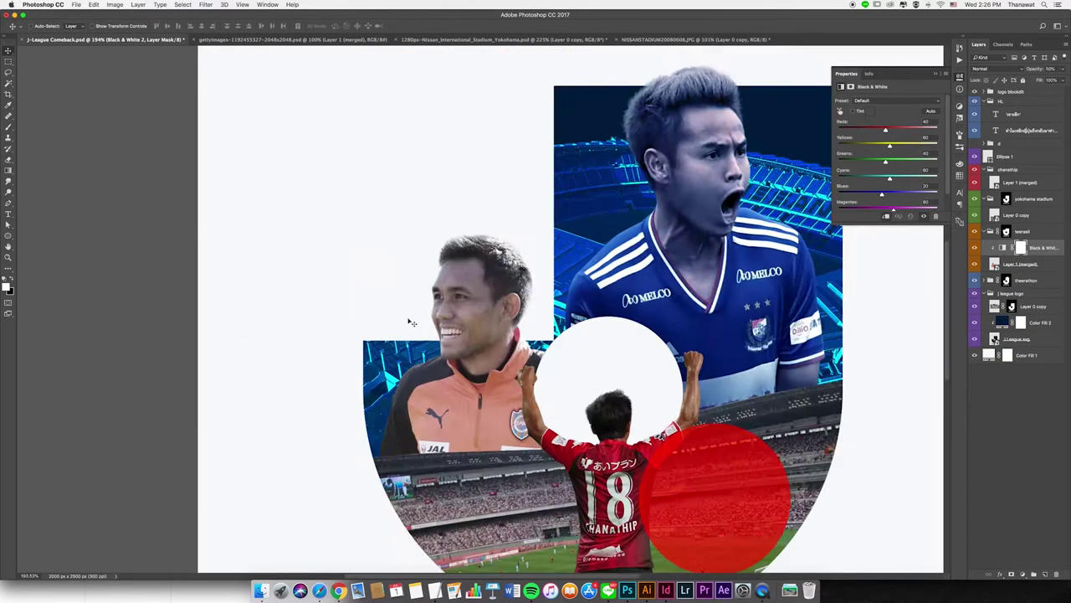
{"action": "left_click", "coordinate": [1033, 574]}
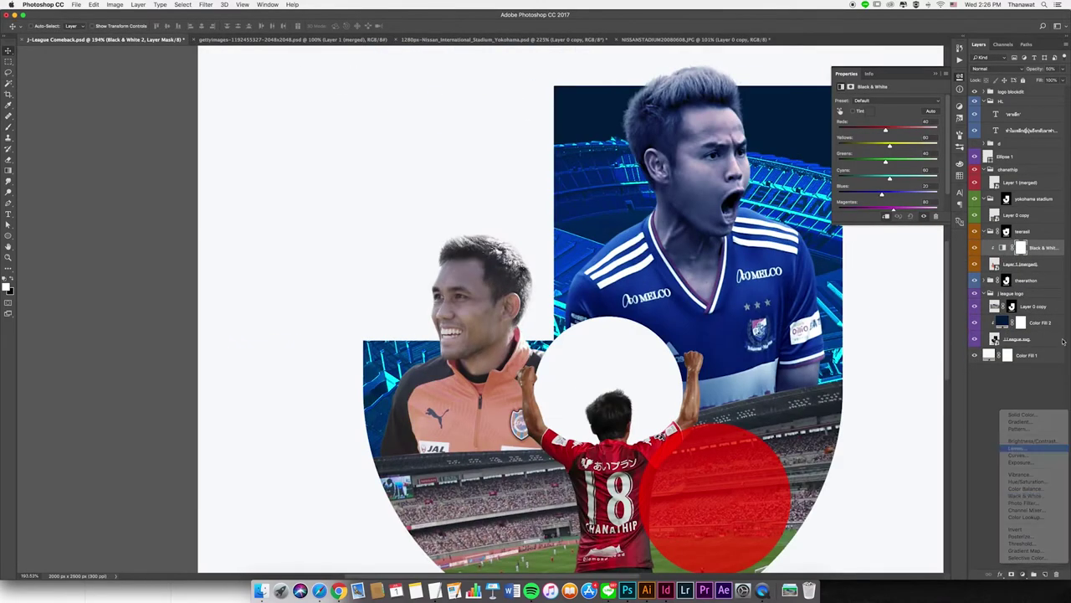
{"action": "left_click", "coordinate": [1026, 448]}
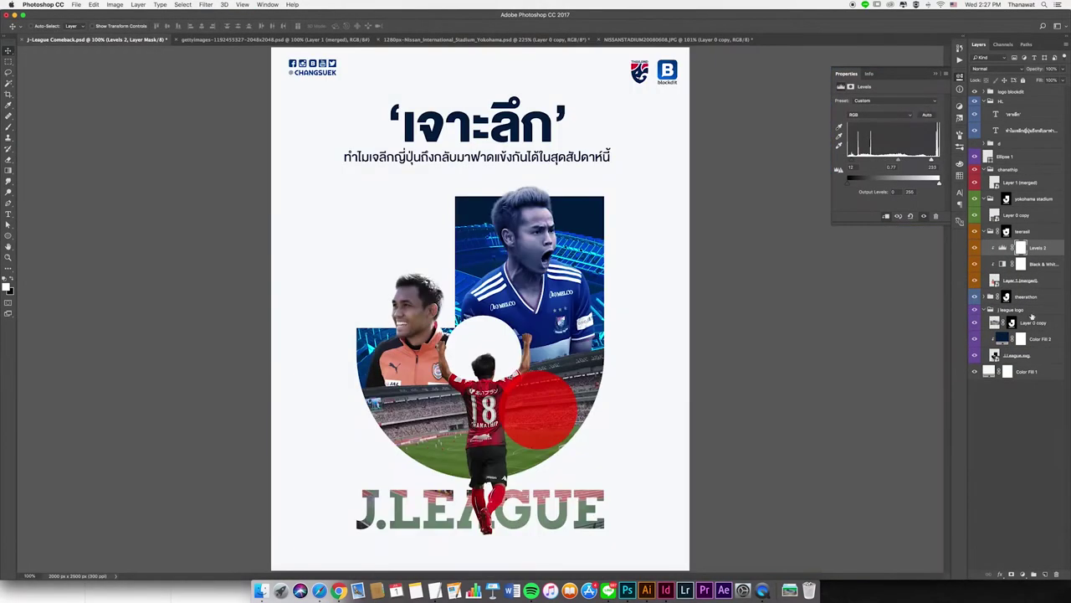
{"action": "key", "text": "ctrl+plus"}
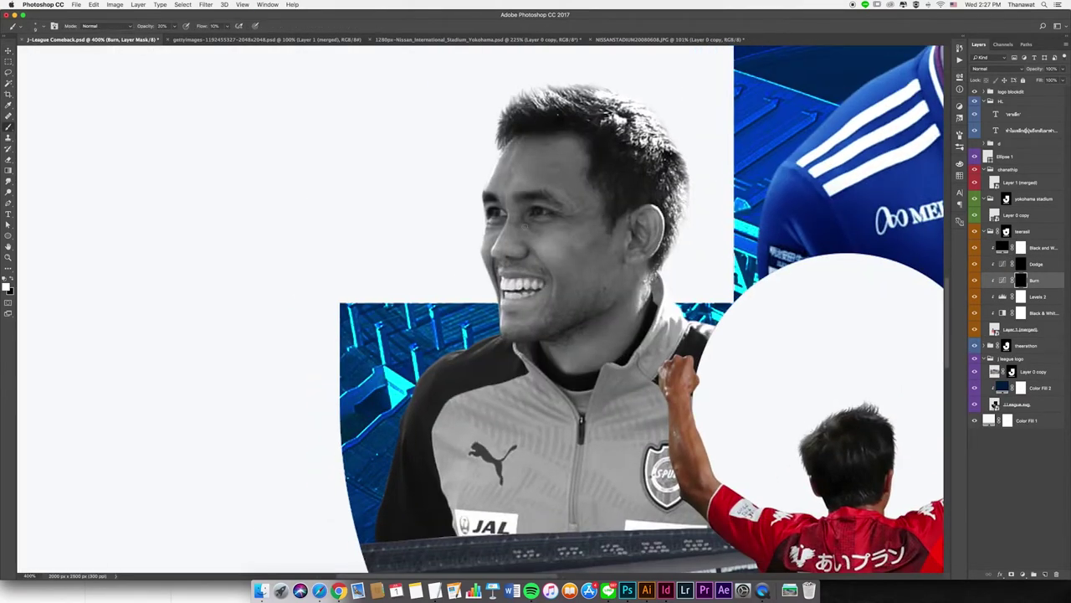
- Add an empty Layer 41 above the left player's Dodge layer, with black as painting colour
{"action": "scroll", "coordinate": [600, 247], "scroll_direction": "left", "scroll_amount": 3}
{"action": "scroll", "coordinate": [600, 247], "scroll_direction": "up", "scroll_amount": 2}
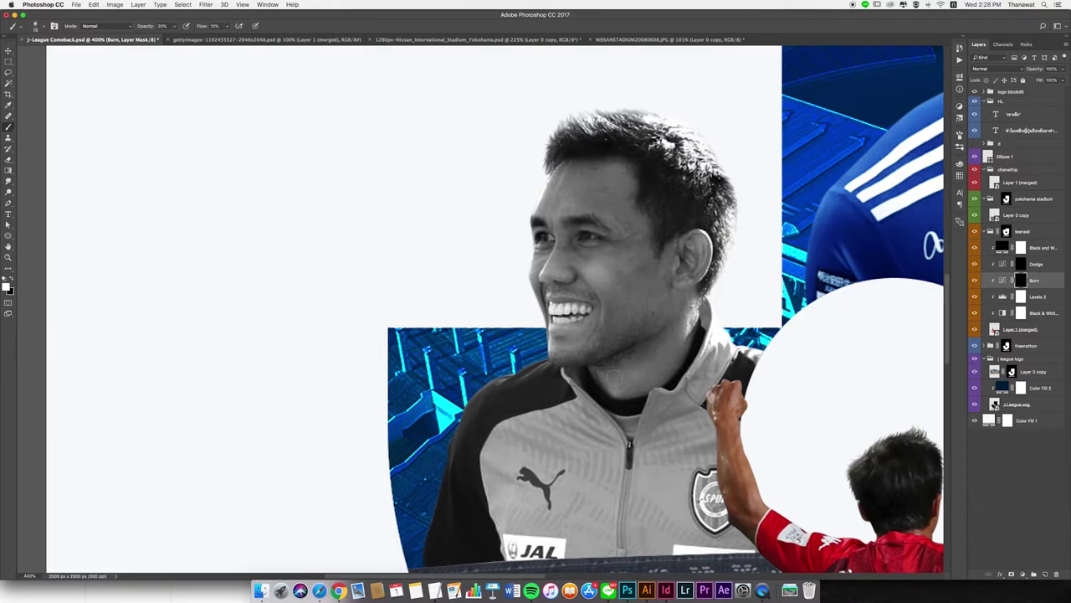
{"action": "key", "text": "alt+bracketright"}
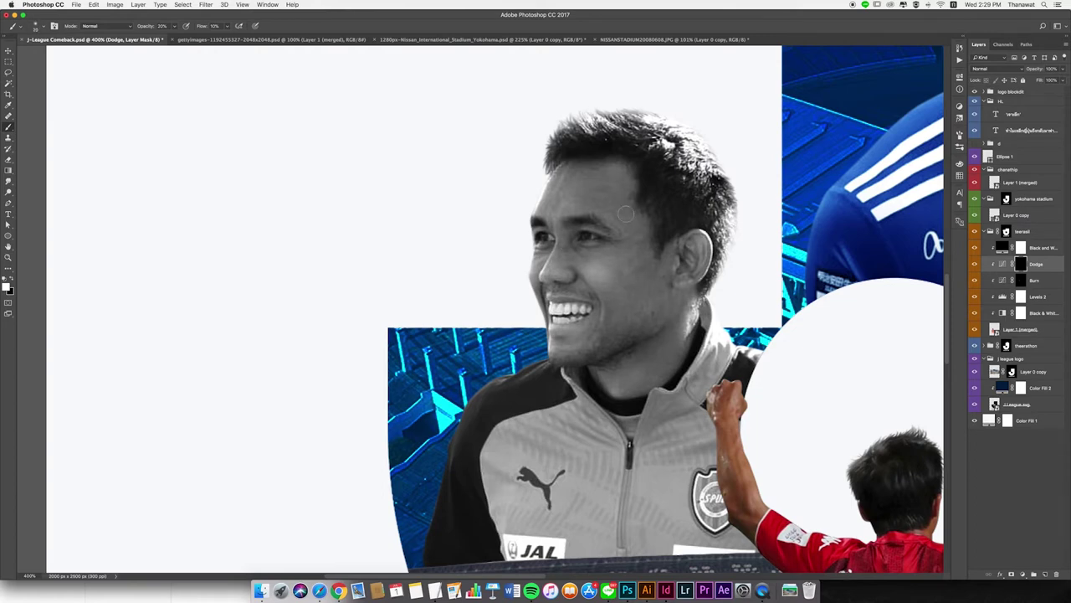
{"action": "key", "text": "ctrl+shift+alt+n"}
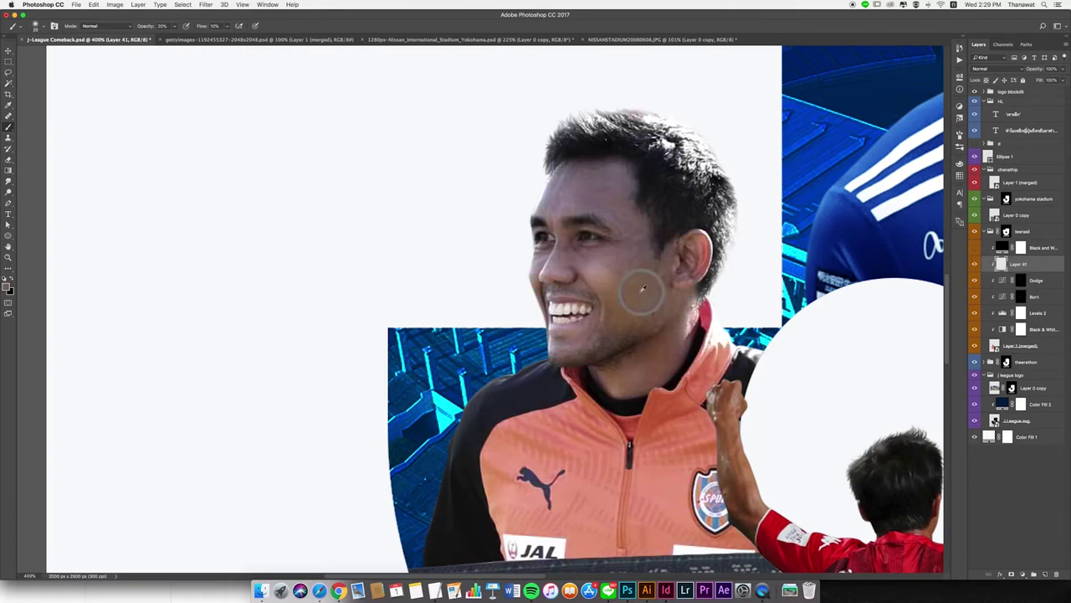
{"action": "key", "text": "x"}
- Create a neutral grey layer in Soft Light mode
{"action": "scroll", "coordinate": [493, 309], "scroll_direction": "up", "scroll_amount": 2}
{"action": "scroll", "coordinate": [494, 310], "scroll_direction": "left", "scroll_amount": 2}
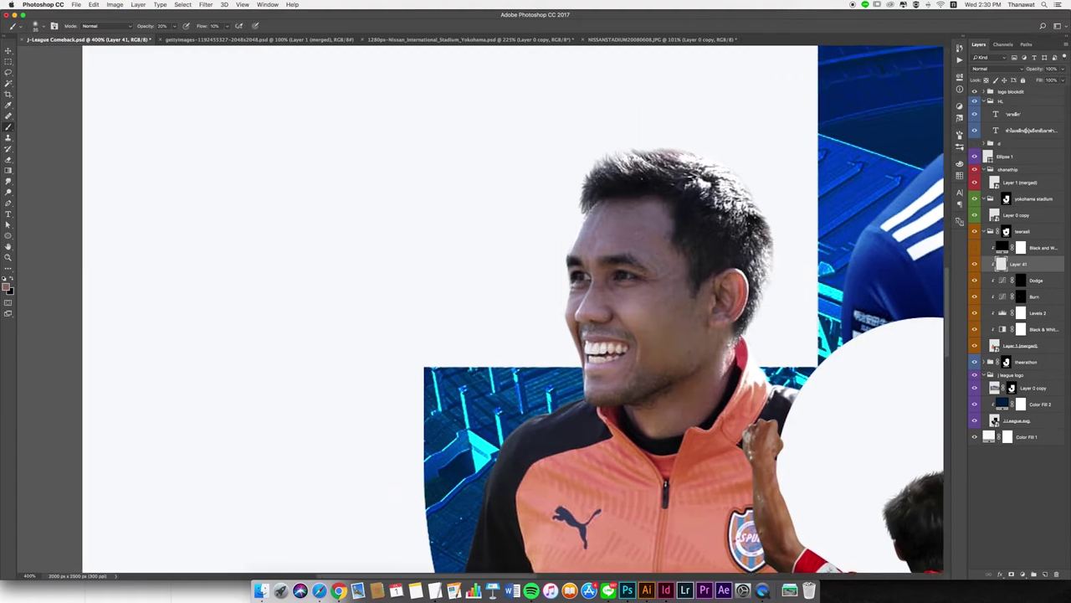
{"action": "scroll", "coordinate": [496, 241], "scroll_direction": "down", "scroll_amount": 3}
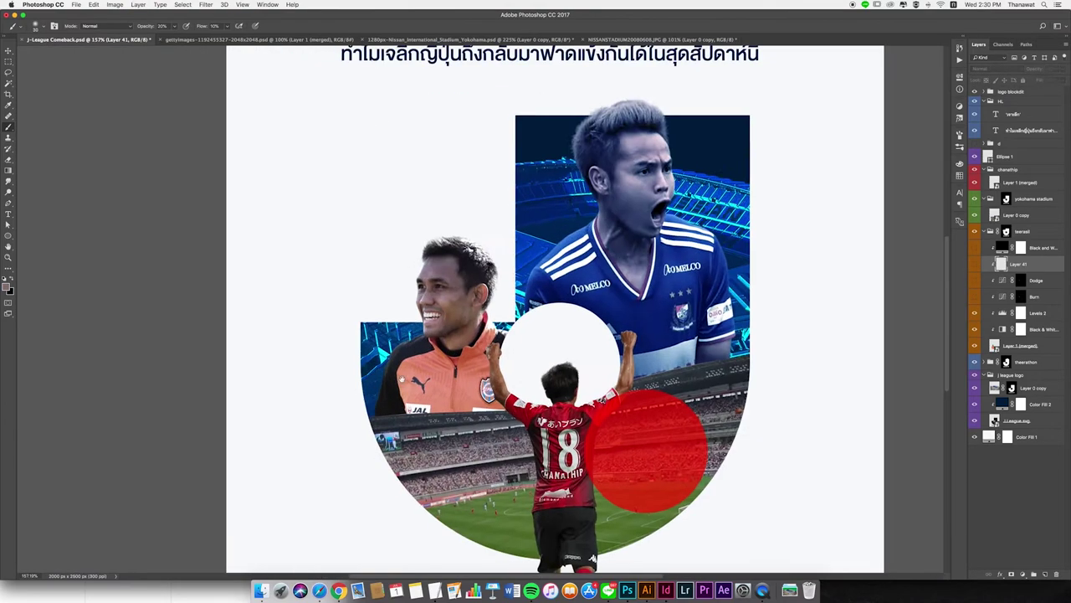
{"action": "scroll", "coordinate": [495, 241], "scroll_direction": "down", "scroll_amount": 2}
{"action": "left_click", "coordinate": [988, 68]}
{"action": "left_click", "coordinate": [987, 206]}
- Duplicate the grey Soft Light layer and darken the player's forehead with a soft stroke
{"action": "key", "text": "ctrl+j"}
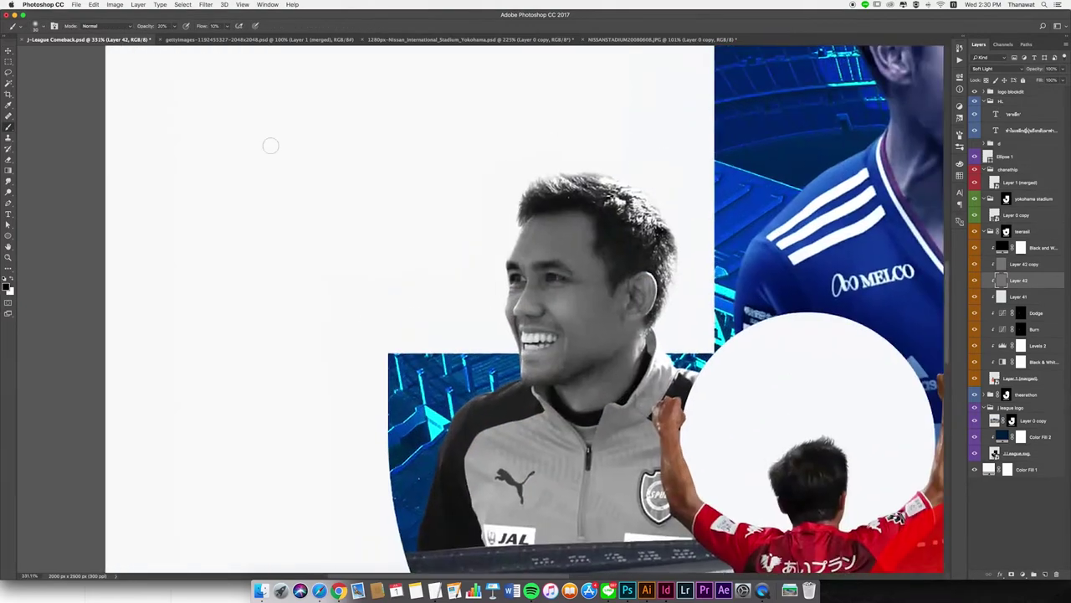
{"action": "scroll", "coordinate": [525, 213], "scroll_direction": "up", "scroll_amount": 5}
{"action": "left_click_drag", "start_coordinate": [519, 219], "coordinate": [521, 232]}
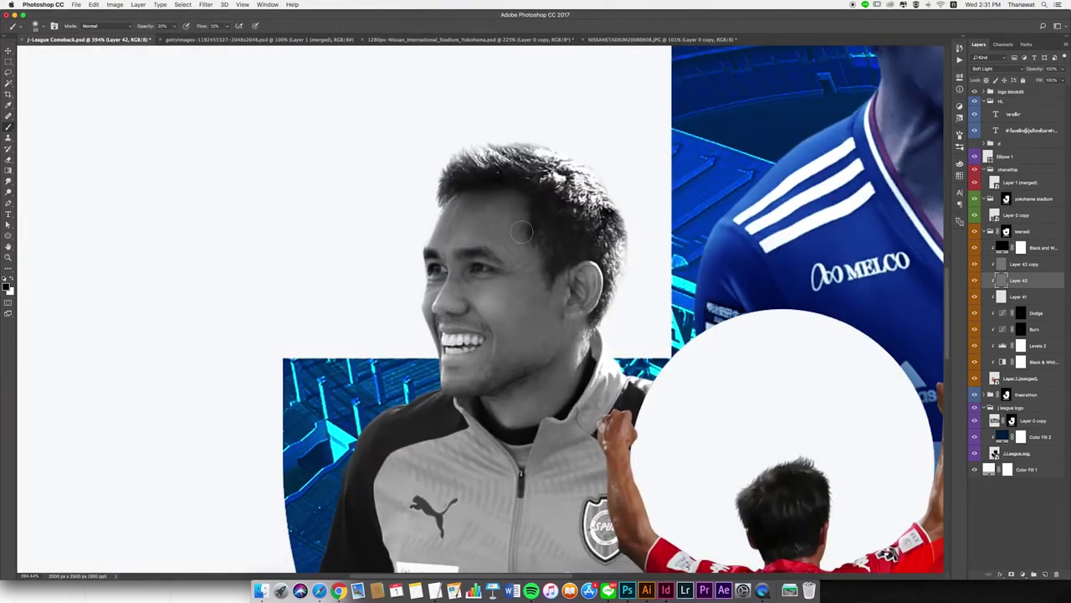
{"action": "scroll", "coordinate": [554, 262], "scroll_direction": "up", "scroll_amount": 2}
{"action": "scroll", "coordinate": [550, 216], "scroll_direction": "up", "scroll_amount": 2}
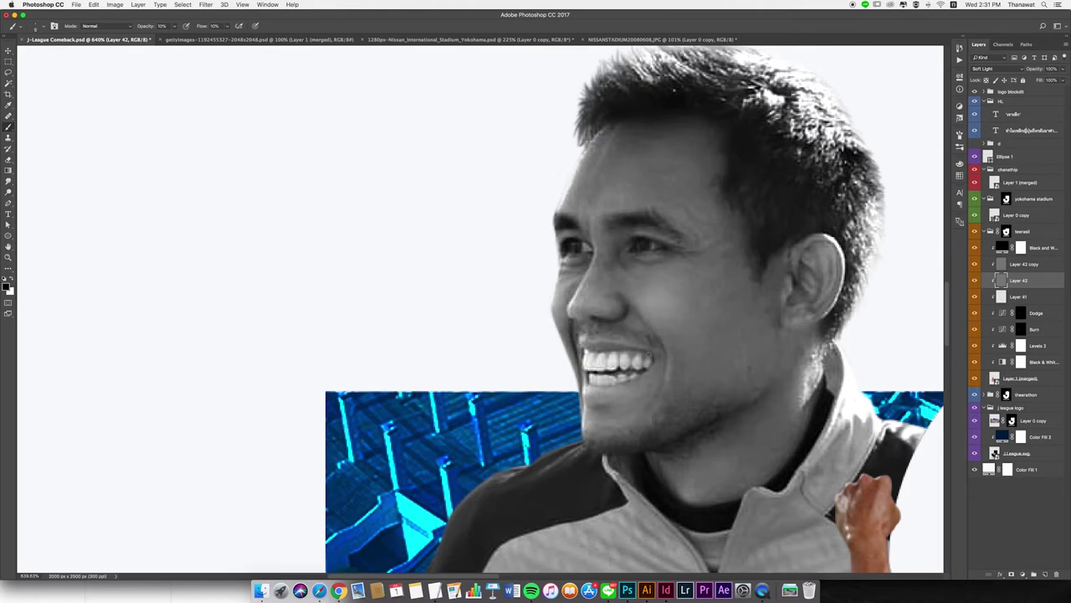
- Check the whole poster, then darken the grey jacket below the collar
{"action": "key", "text": "super+0"}
{"action": "scroll", "coordinate": [376, 246], "scroll_direction": "up", "scroll_amount": 5}
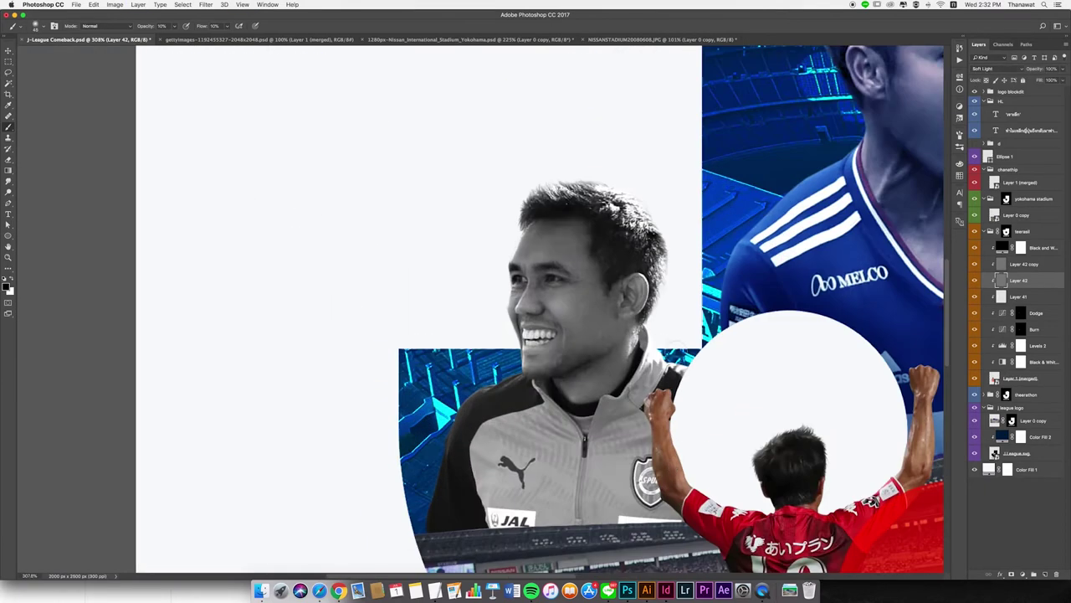
{"action": "scroll", "coordinate": [603, 301], "scroll_direction": "up", "scroll_amount": 2}
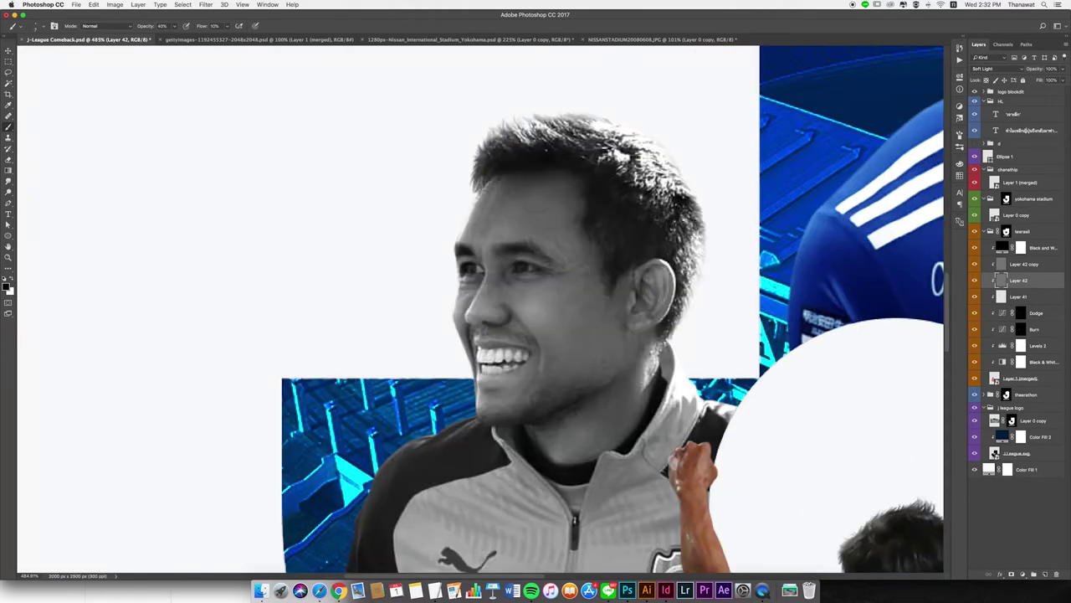
{"action": "scroll", "coordinate": [484, 207], "scroll_direction": "down", "scroll_amount": 1}
{"action": "scroll", "coordinate": [483, 207], "scroll_direction": "down", "scroll_amount": 1}
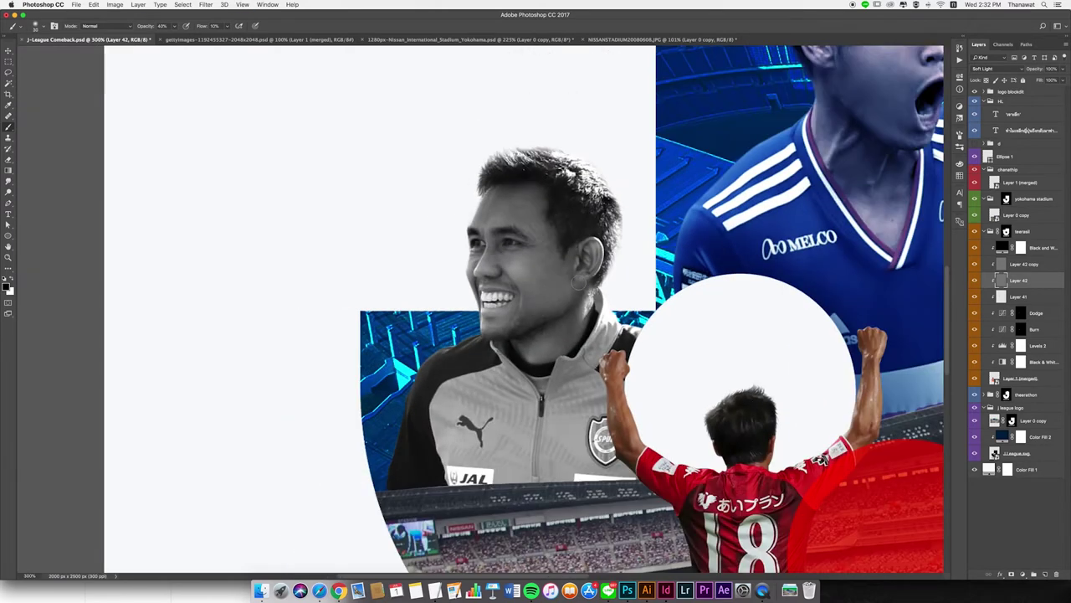
{"action": "scroll", "coordinate": [536, 309], "scroll_direction": "down", "scroll_amount": 1}
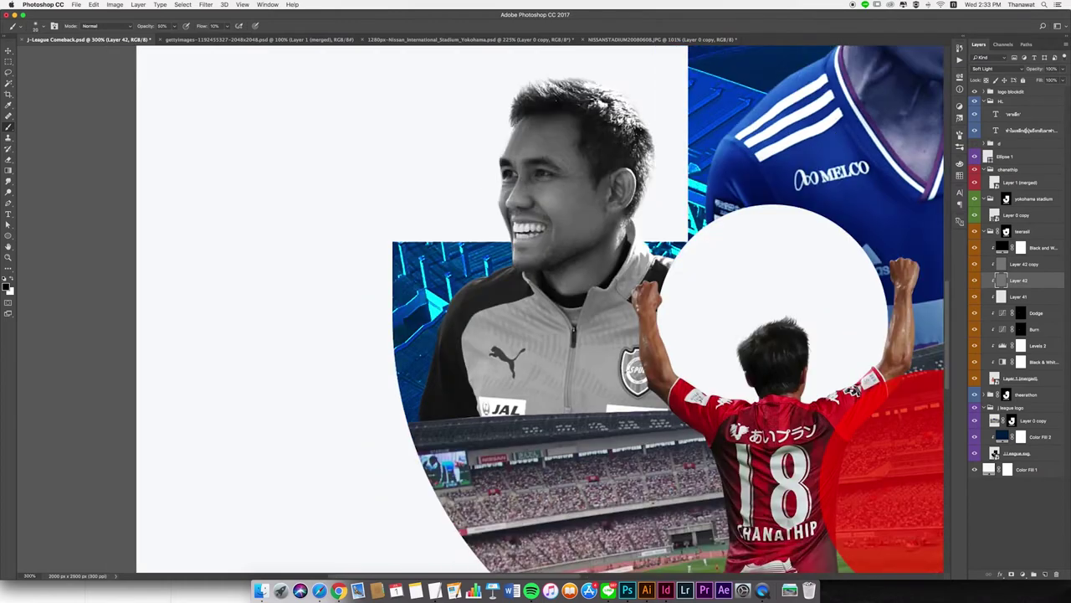
{"action": "scroll", "coordinate": [535, 310], "scroll_direction": "up", "scroll_amount": 2}
{"action": "mouse_move", "coordinate": [410, 311]}
{"action": "left_mouse_down"}
{"action": "mouse_move", "coordinate": [498, 310]}
{"action": "mouse_move", "coordinate": [515, 297]}
{"action": "left_mouse_up"}
- Toggle the black-and-white look to compare the jacket
{"action": "scroll", "coordinate": [666, 295], "scroll_direction": "up", "scroll_amount": 1}
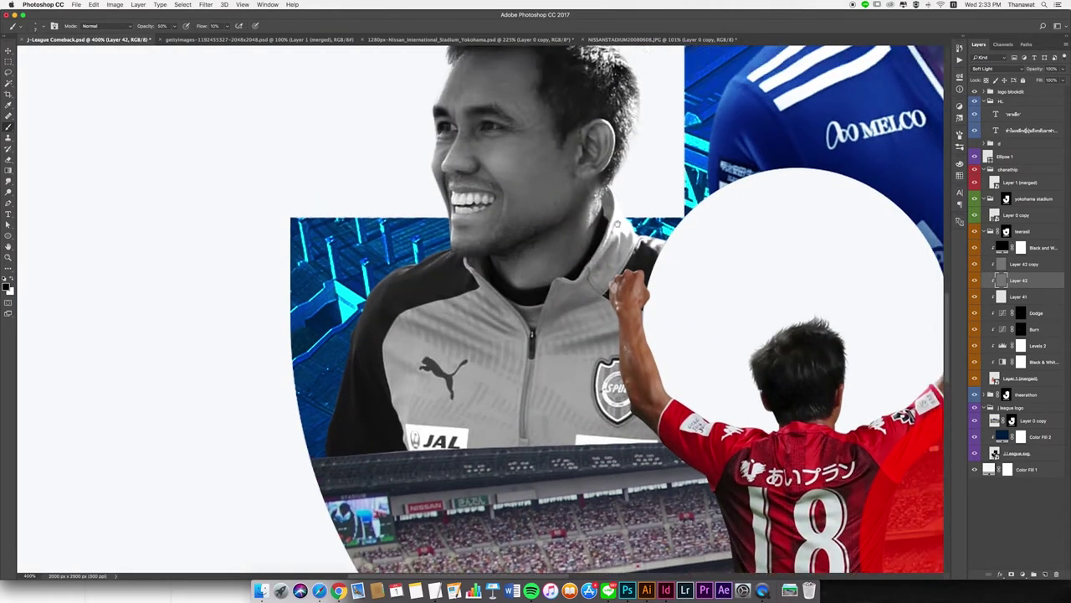
{"action": "scroll", "coordinate": [629, 297], "scroll_direction": "up", "scroll_amount": 2}
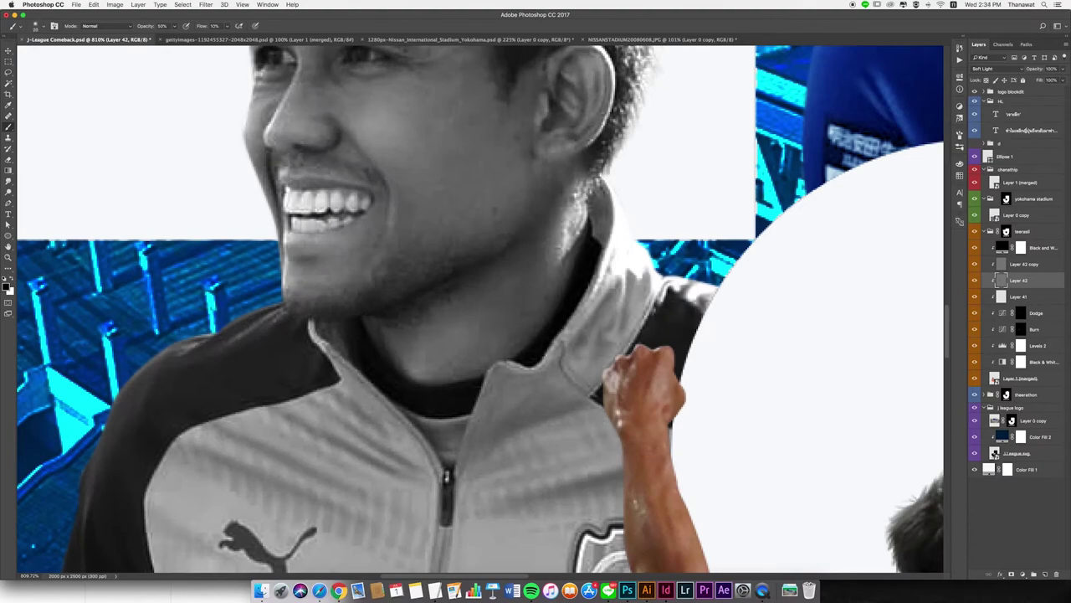
{"action": "scroll", "coordinate": [586, 335], "scroll_direction": "down", "scroll_amount": 3}
{"action": "scroll", "coordinate": [586, 335], "scroll_direction": "left", "scroll_amount": 4}
{"action": "scroll", "coordinate": [418, 318], "scroll_direction": "down", "scroll_amount": 10}
{"action": "scroll", "coordinate": [418, 318], "scroll_direction": "up", "scroll_amount": 5}
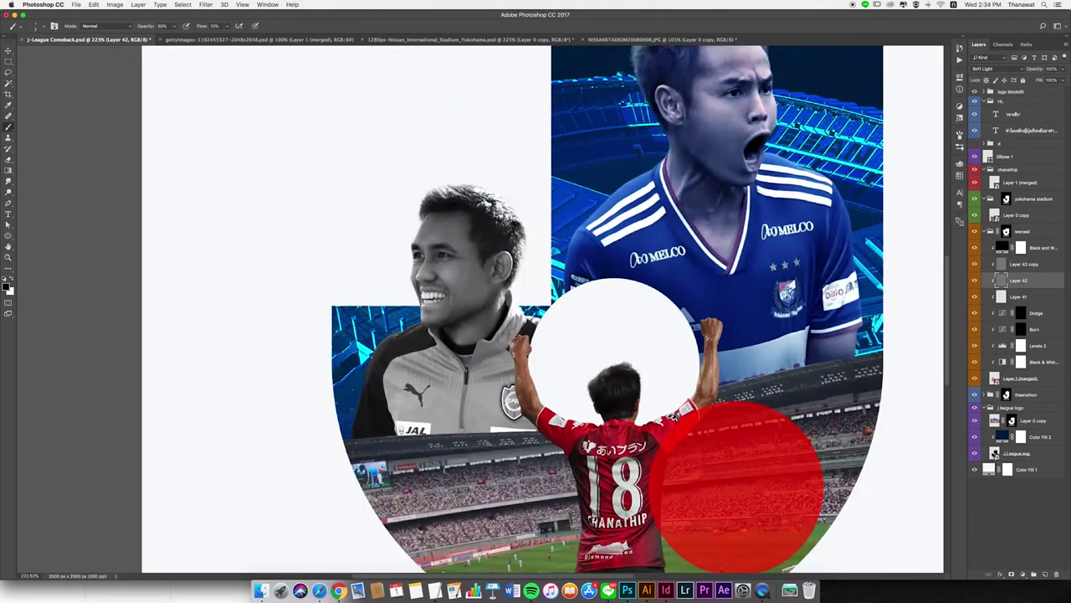
{"action": "scroll", "coordinate": [418, 318], "scroll_direction": "up", "scroll_amount": 4}
{"action": "key", "text": "super+minus"}
{"action": "key", "text": "super+minus"}
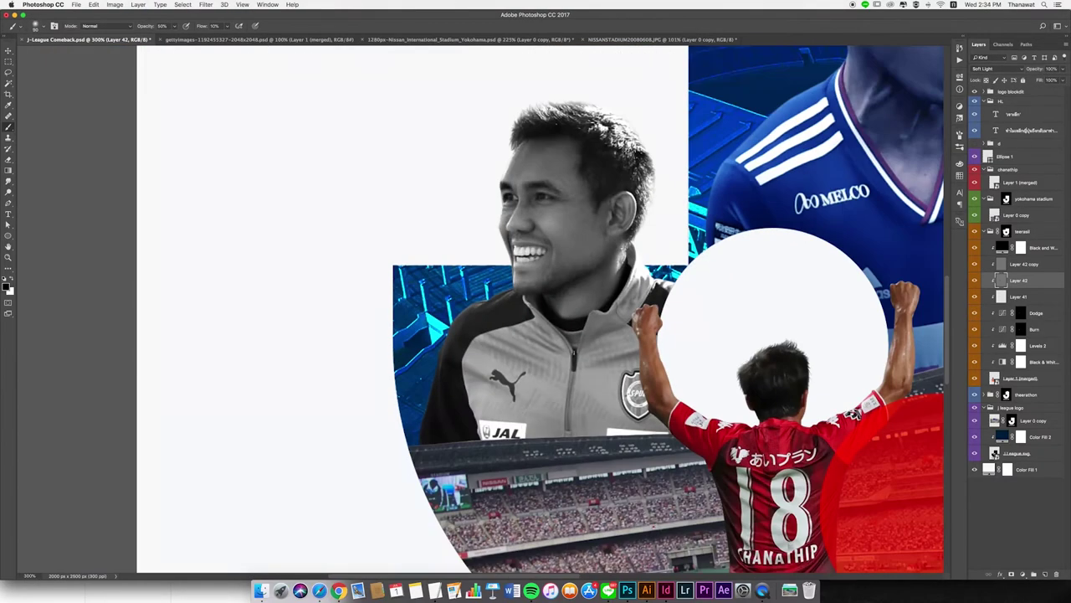
- Create a new empty layer above Layer 42 set to Multiply blending
{"action": "key", "text": "super+shift+alt+n"}
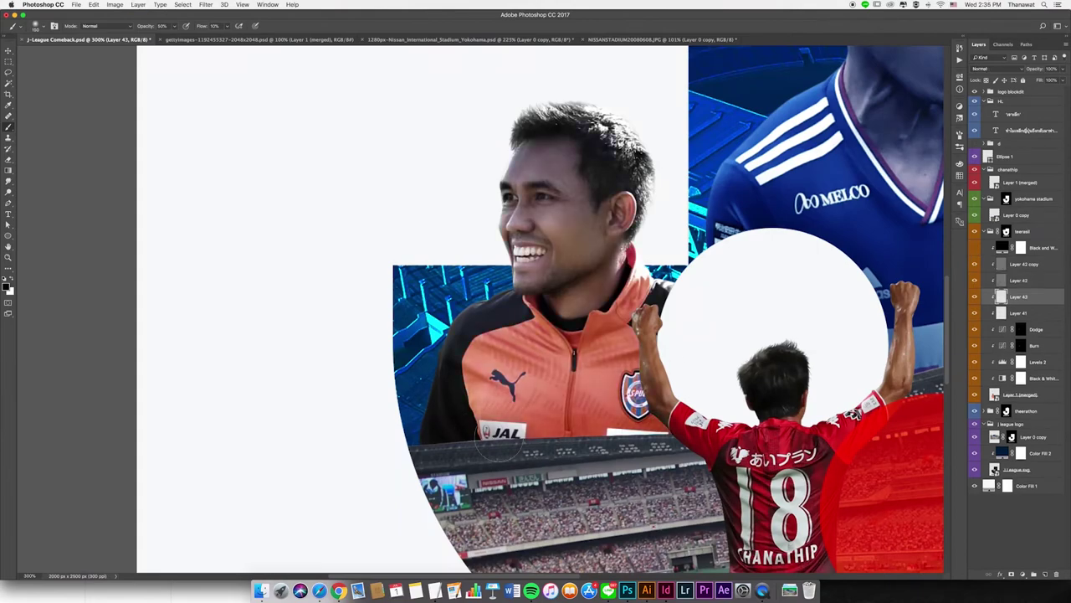
{"action": "left_click", "coordinate": [992, 68]}
{"action": "left_click", "coordinate": [996, 88]}
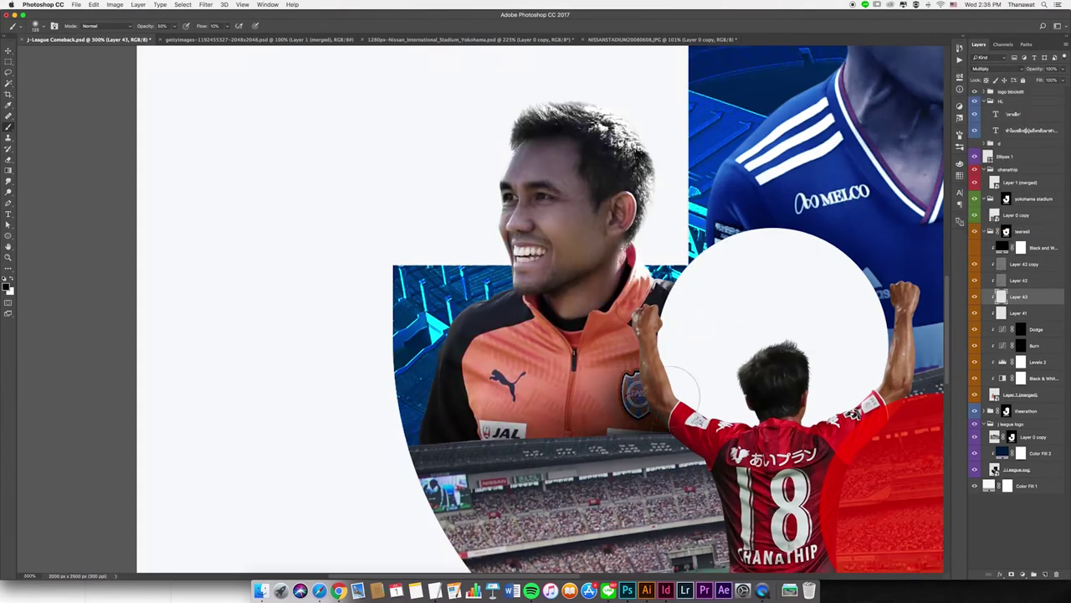
{"action": "scroll", "coordinate": [681, 382], "scroll_direction": "down", "scroll_amount": 10}
{"action": "scroll", "coordinate": [775, 512], "scroll_direction": "up", "scroll_amount": 6}
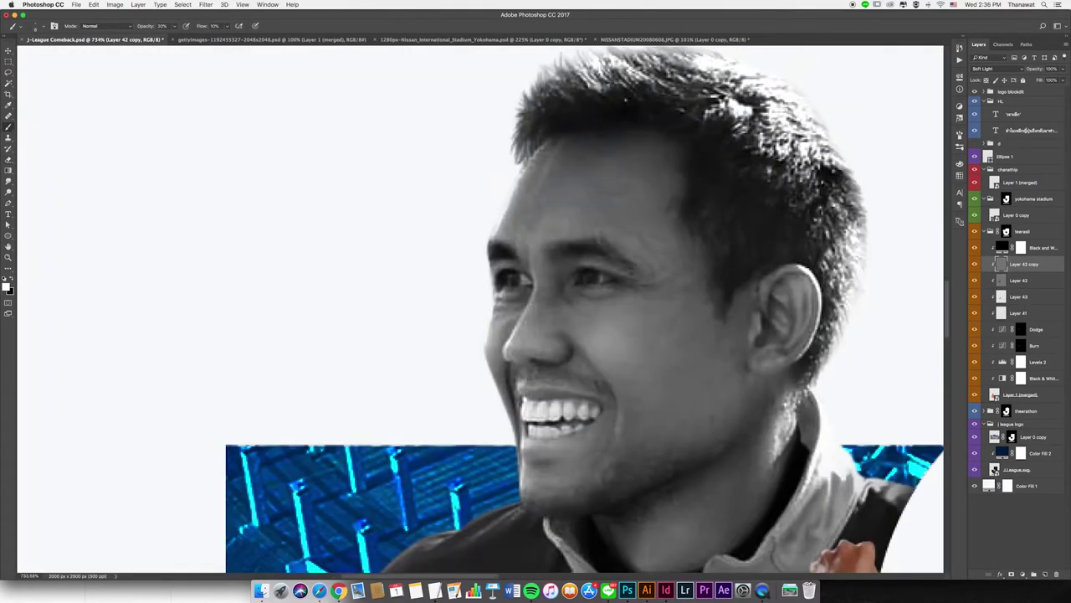
- At 10% brush opacity, brighten the jacket around the Puma logo, zipper and collar
{"action": "key", "text": "1"}
{"action": "scroll", "coordinate": [648, 314], "scroll_direction": "down", "scroll_amount": 3}
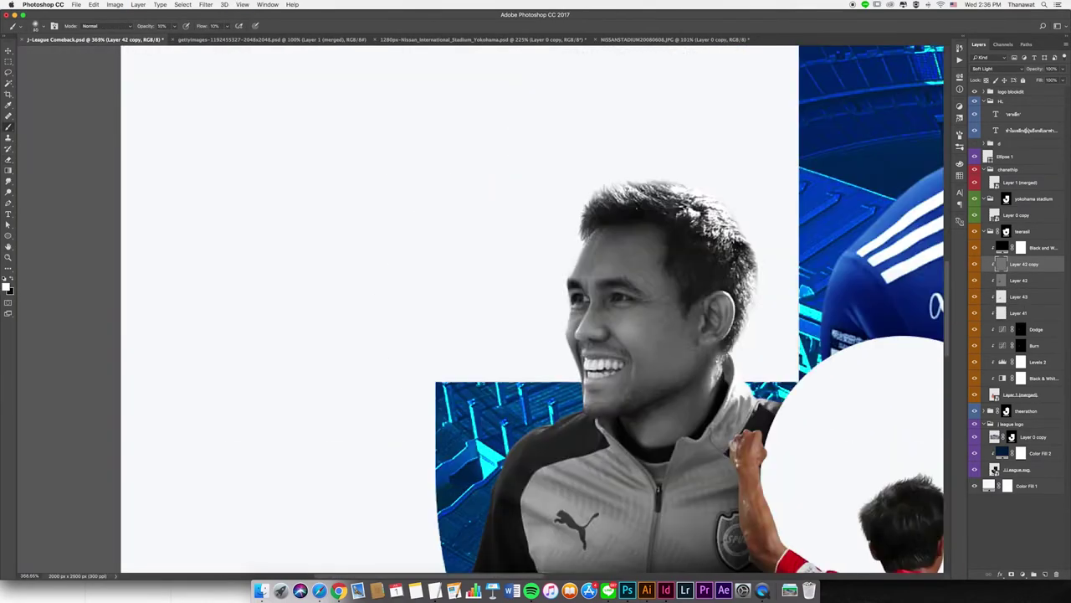
{"action": "scroll", "coordinate": [590, 376], "scroll_direction": "up", "scroll_amount": 3}
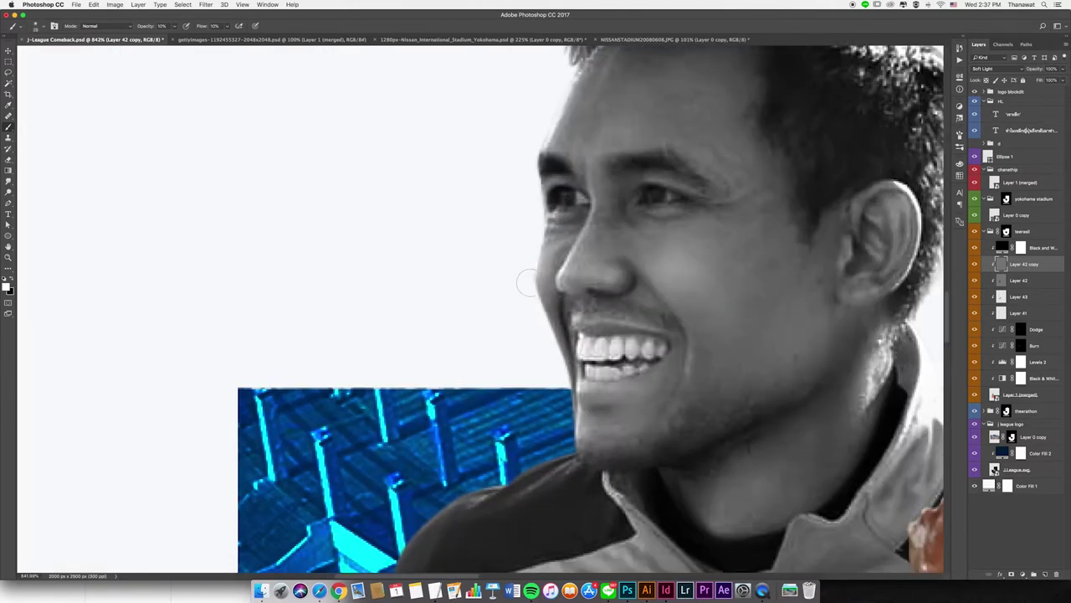
{"action": "scroll", "coordinate": [528, 283], "scroll_direction": "up", "scroll_amount": 3}
{"action": "scroll", "coordinate": [609, 282], "scroll_direction": "right", "scroll_amount": 5}
{"action": "scroll", "coordinate": [662, 264], "scroll_direction": "down", "scroll_amount": 2}
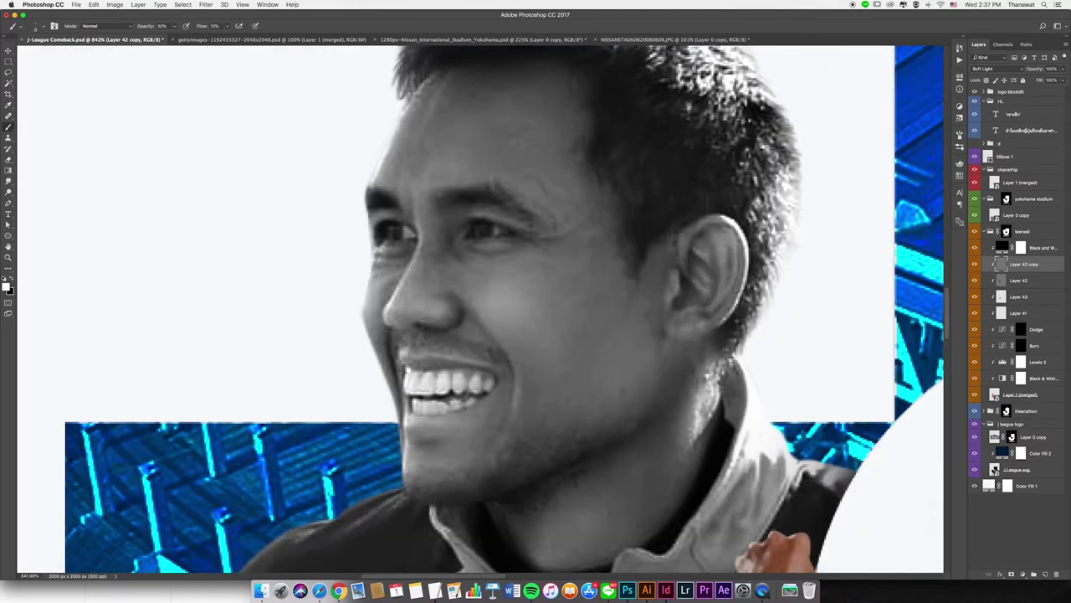
{"action": "scroll", "coordinate": [548, 318], "scroll_direction": "down", "scroll_amount": 7}
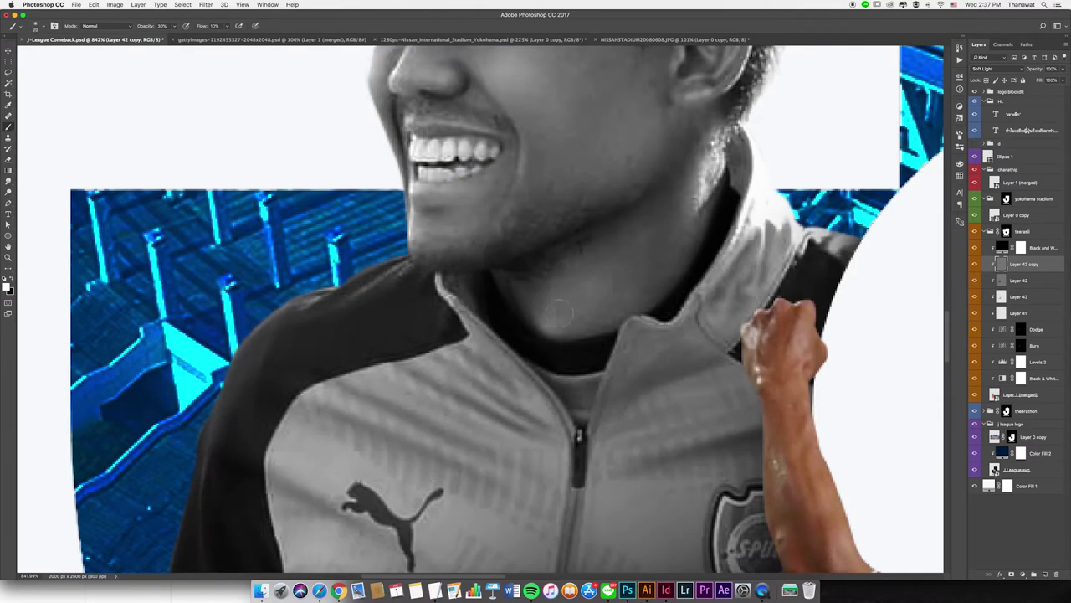
{"action": "scroll", "coordinate": [548, 318], "scroll_direction": "down", "scroll_amount": 2}
{"action": "left_click_drag", "start_coordinate": [536, 423], "coordinate": [372, 344]}
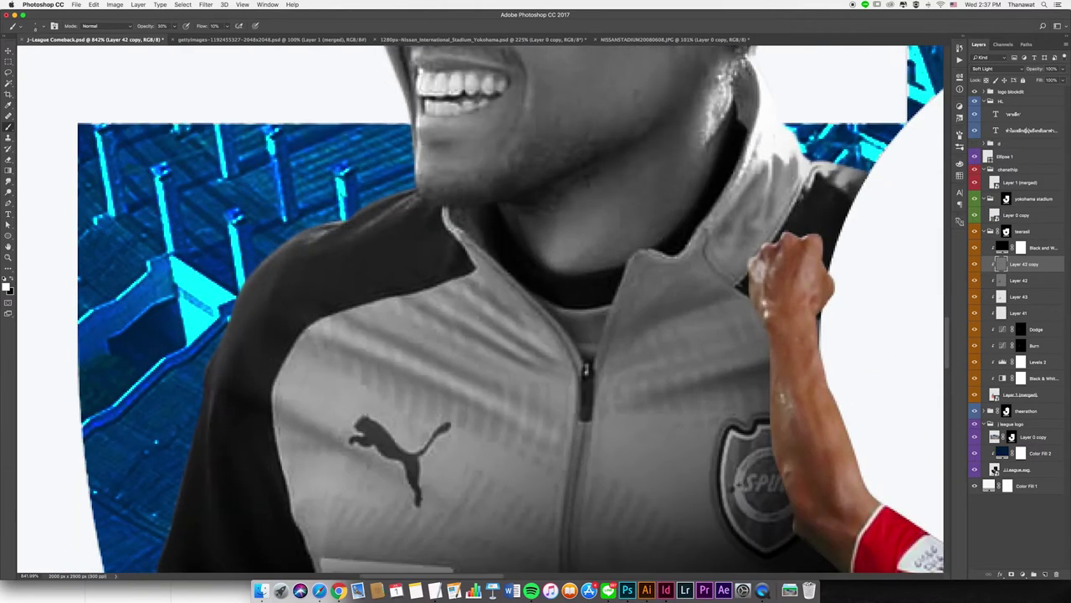
{"action": "left_click_drag", "start_coordinate": [576, 360], "coordinate": [514, 282]}
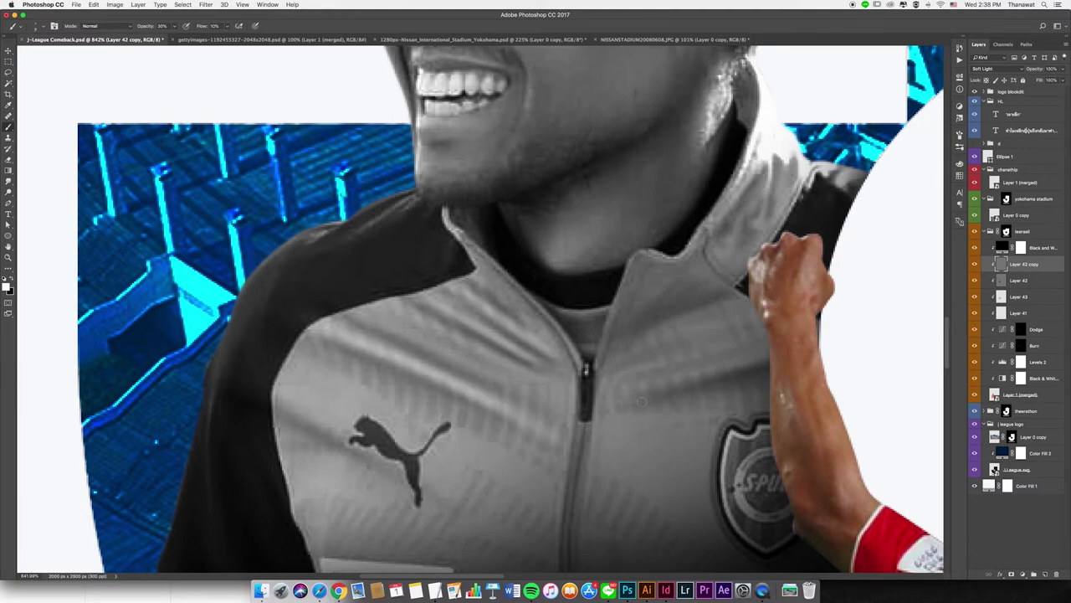
- Tilt the view, then straighten it back upright over the jacket
{"action": "left_click_drag", "start_coordinate": [642, 402], "coordinate": [536, 293]}
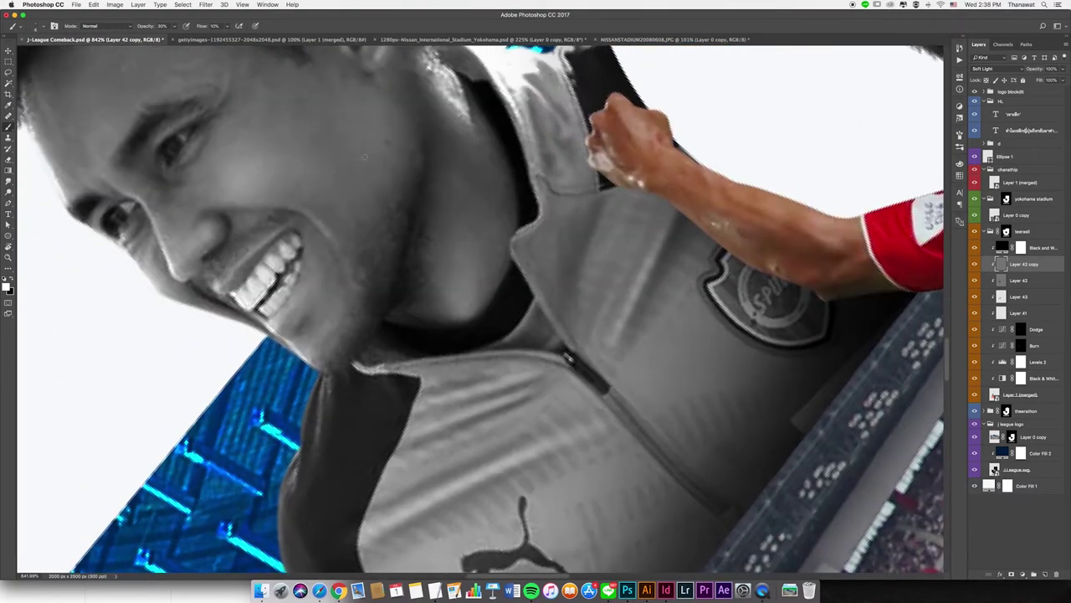
{"action": "left_click_drag", "start_coordinate": [365, 156], "coordinate": [469, 276]}
{"action": "left_click_drag", "start_coordinate": [102, 397], "coordinate": [412, 409]}
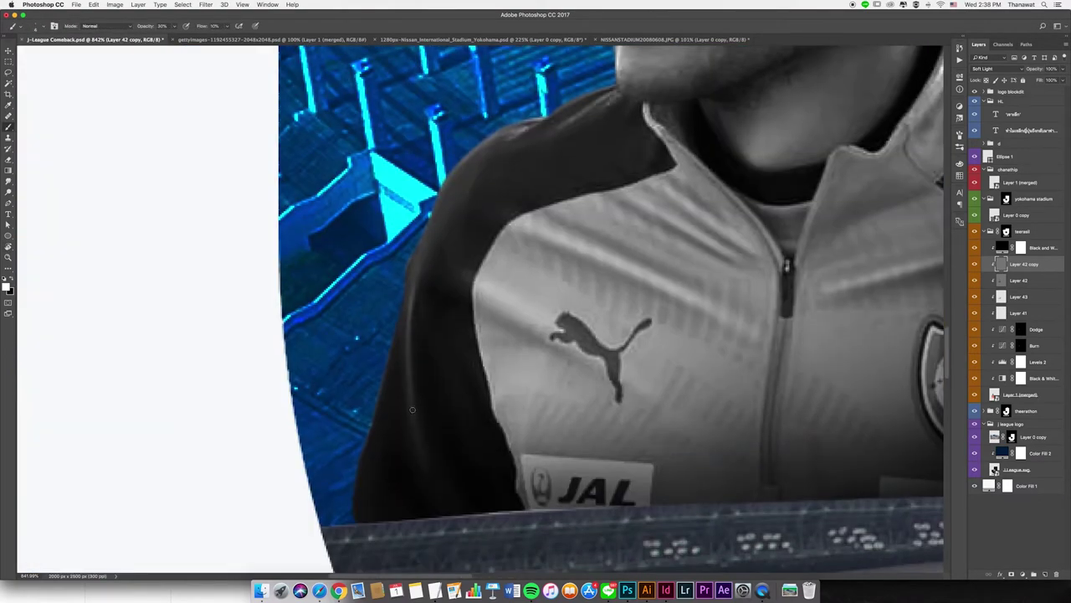
{"action": "scroll", "coordinate": [449, 263], "scroll_direction": "up", "scroll_amount": 5}
{"action": "scroll", "coordinate": [481, 310], "scroll_direction": "down", "scroll_amount": 10}
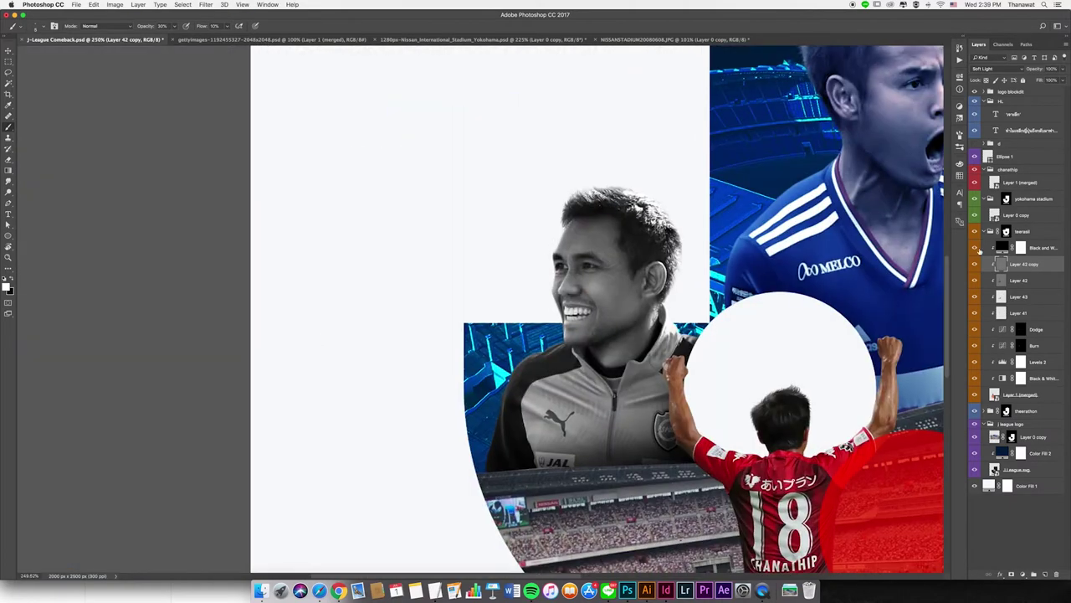
- Show the orange jacket layer again and add a Color Balance adjustment above it
{"action": "left_click", "coordinate": [974, 248]}
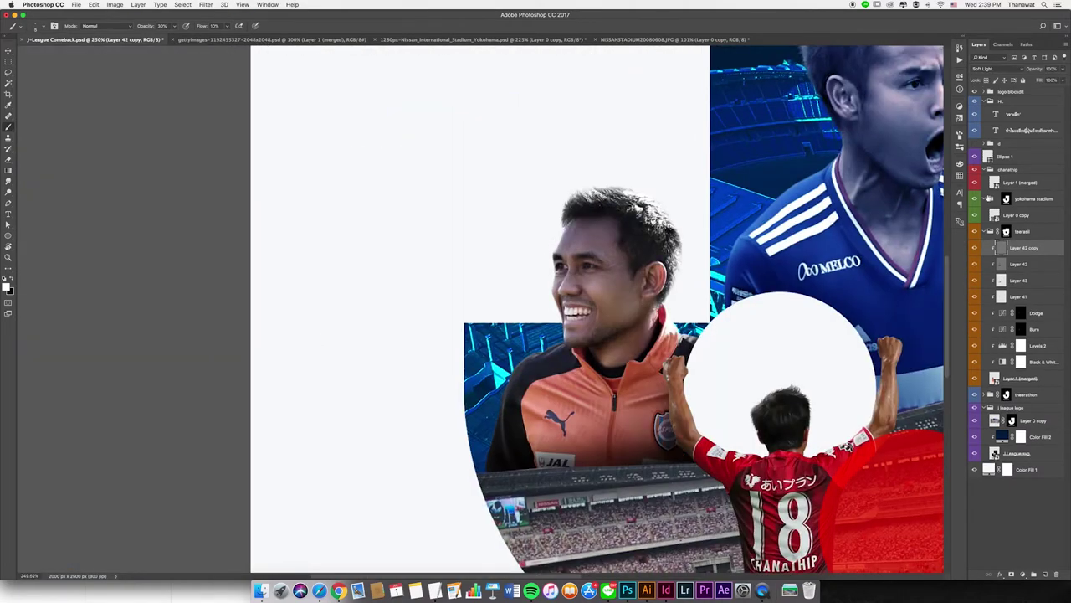
{"action": "scroll", "coordinate": [586, 310], "scroll_direction": "down", "scroll_amount": 2}
{"action": "left_click", "coordinate": [1023, 574]}
{"action": "left_click", "coordinate": [1034, 494]}
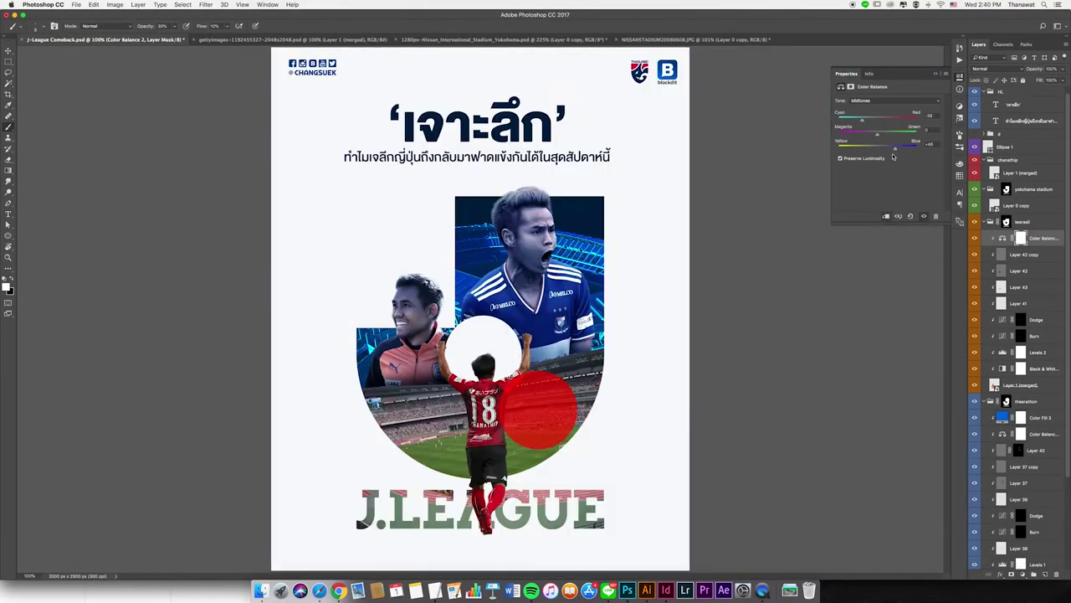
- Select the left player's Color Balance adjustment layer in the teerasil group
{"action": "scroll", "coordinate": [335, 274], "scroll_direction": "up", "scroll_amount": 2}
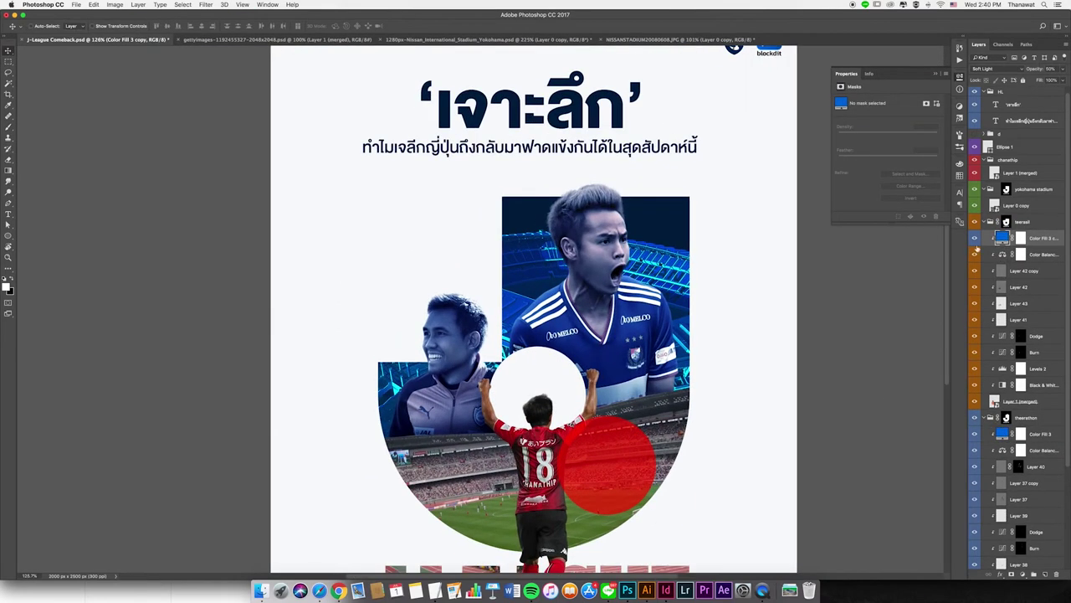
{"action": "left_click", "coordinate": [1002, 254]}
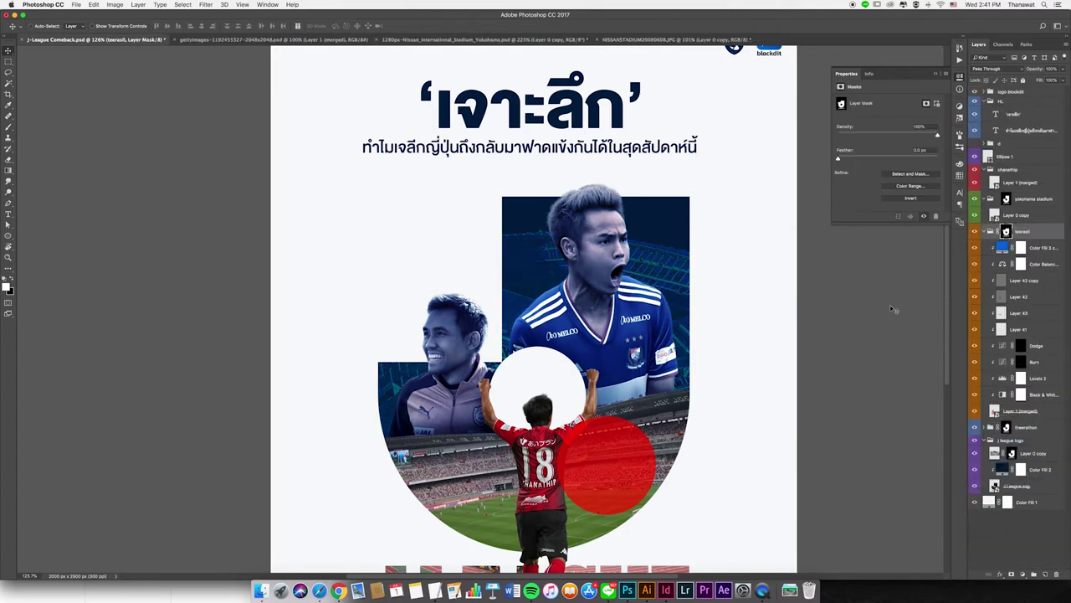
{"action": "scroll", "coordinate": [399, 360], "scroll_direction": "up", "scroll_amount": 5}
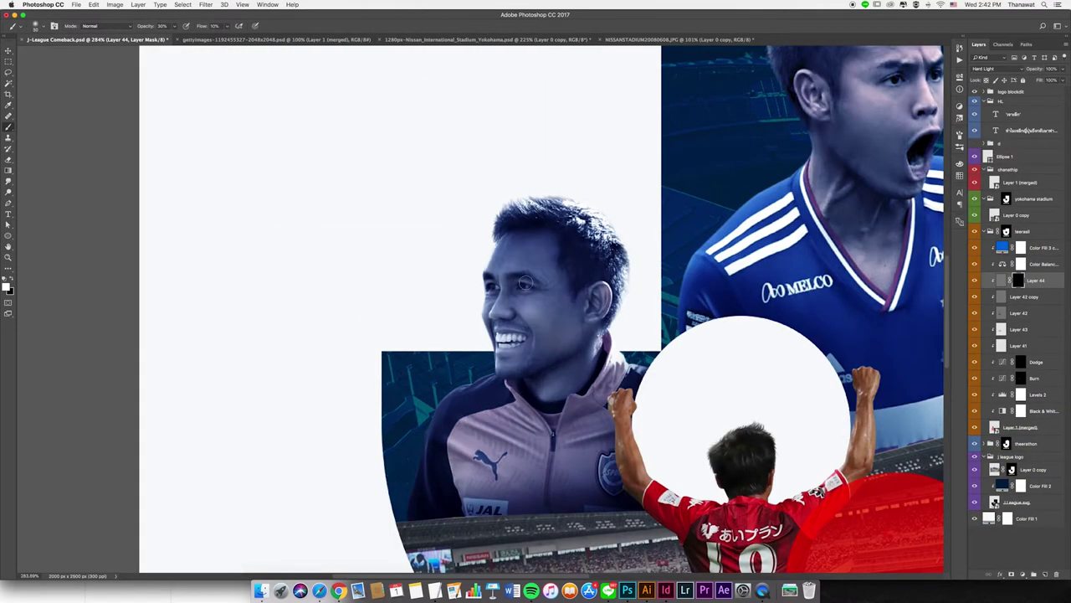
{"action": "scroll", "coordinate": [525, 301], "scroll_direction": "down", "scroll_amount": 3}
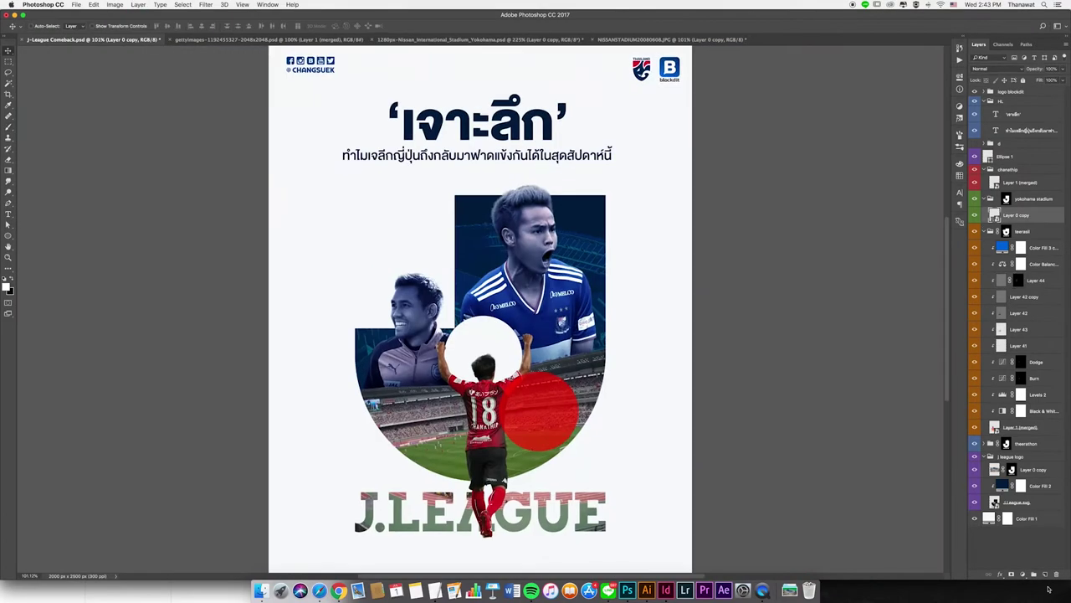
- Add a new layer and a Curves adjustment in the stadium group
{"action": "key", "text": "ctrl+shift+alt+e"}
{"action": "scroll", "coordinate": [684, 345], "scroll_direction": "down", "scroll_amount": 3}
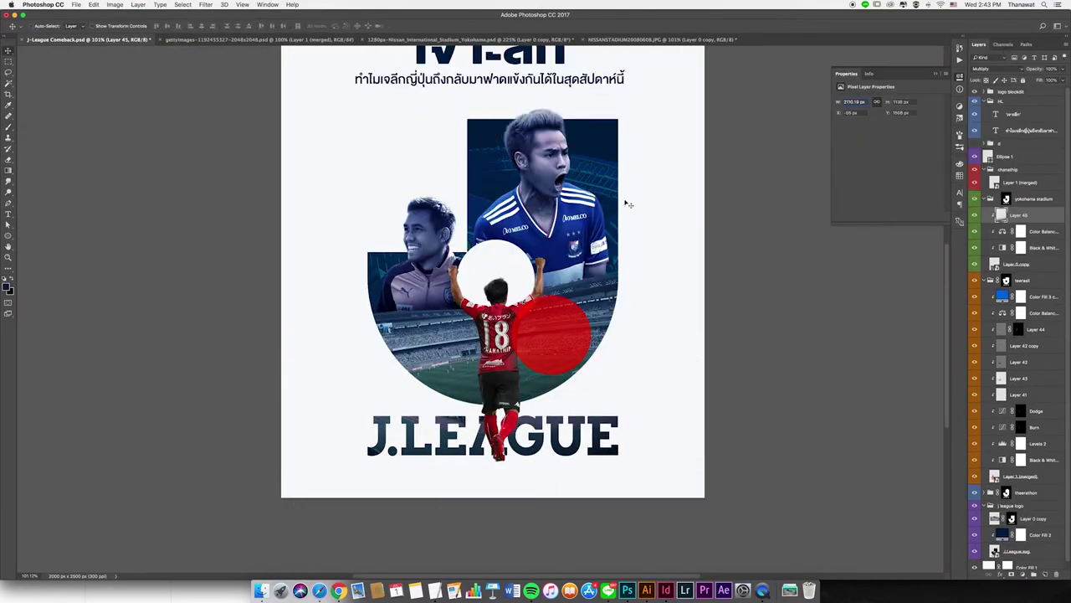
{"action": "left_click", "coordinate": [1022, 574]}
{"action": "left_click", "coordinate": [1030, 456]}
- Add a Levels adjustment above the Curves and switch to the Eraser
{"action": "key", "text": "b"}
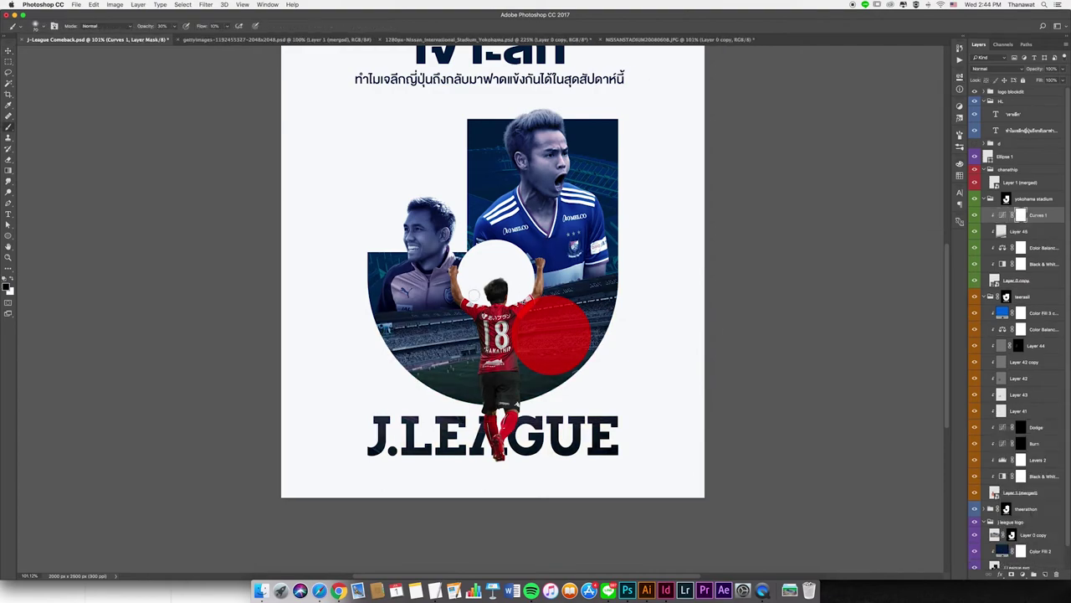
{"action": "left_click", "coordinate": [1022, 574]}
{"action": "left_click", "coordinate": [1030, 446]}
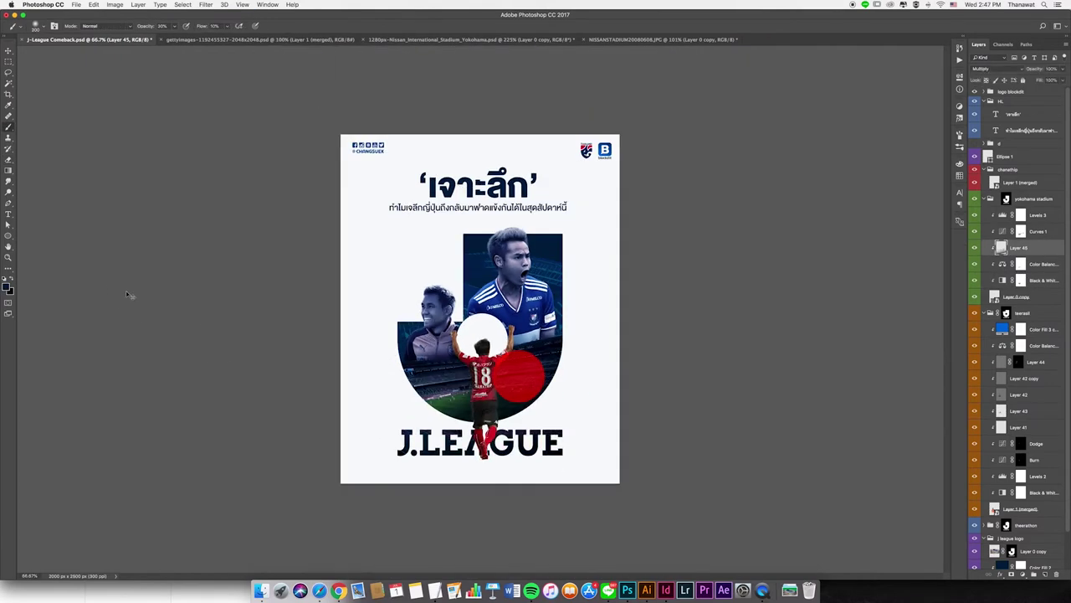
{"action": "key", "text": "e"}
{"action": "scroll", "coordinate": [432, 409], "scroll_direction": "up", "scroll_amount": 3}
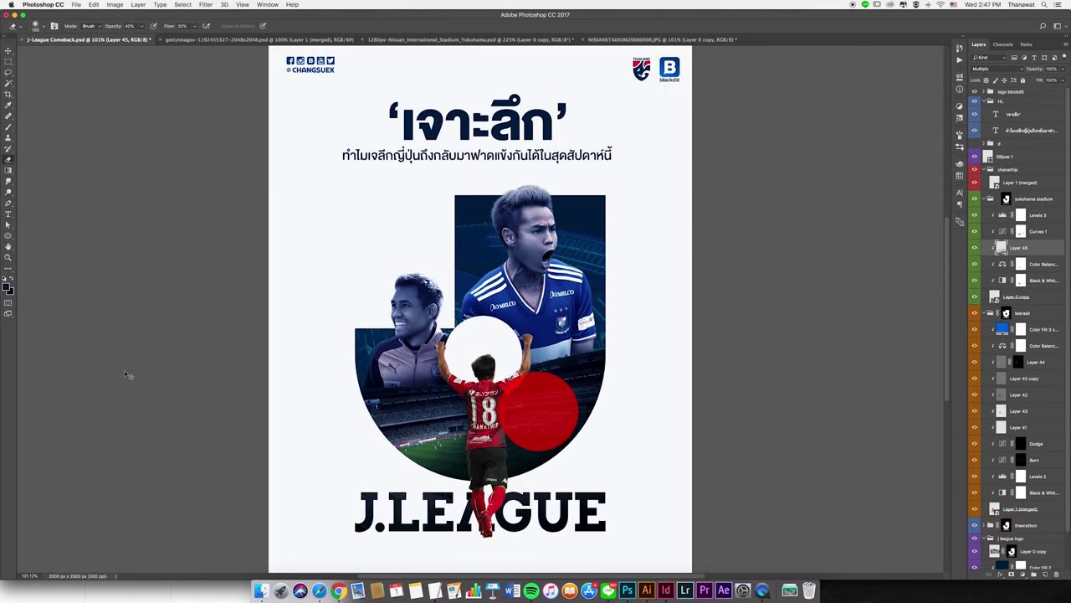
- Add a Black & White adjustment to the number-18 player and zoom toward his right arm
{"action": "left_click", "coordinate": [1033, 574]}
{"action": "left_click", "coordinate": [1025, 544]}
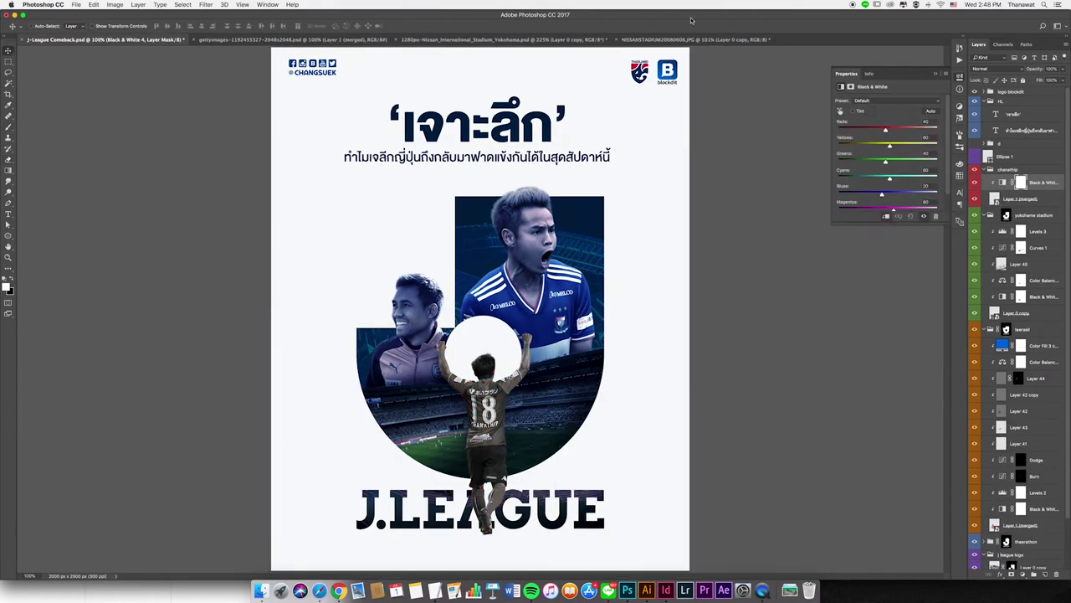
{"action": "scroll", "coordinate": [485, 394], "scroll_direction": "up", "scroll_amount": 10}
{"action": "scroll", "coordinate": [496, 452], "scroll_direction": "down", "scroll_amount": 3}
{"action": "scroll", "coordinate": [435, 351], "scroll_direction": "right", "scroll_amount": 10}
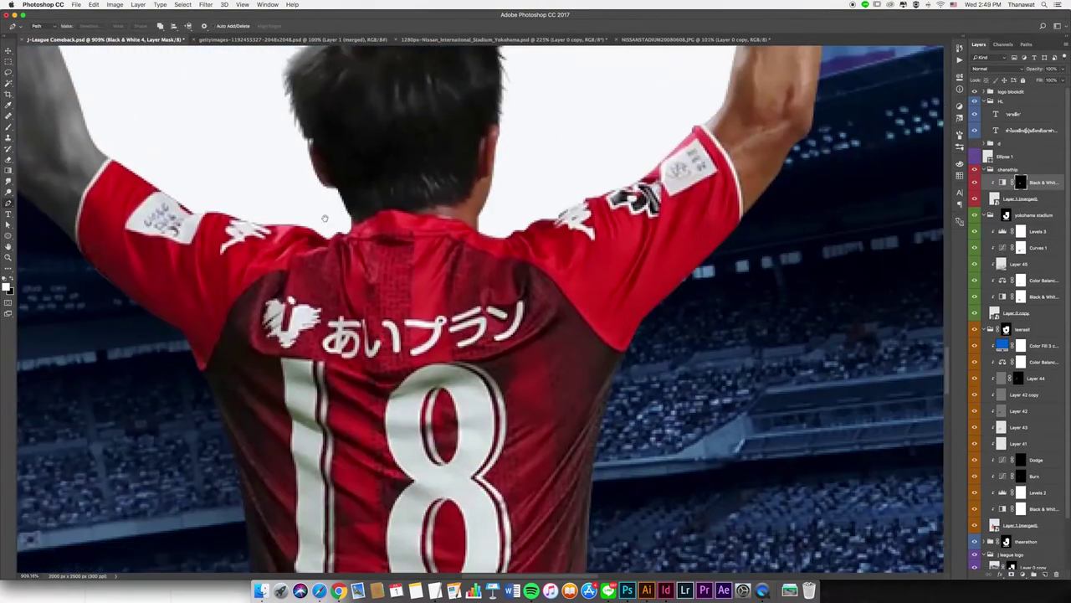
{"action": "scroll", "coordinate": [385, 251], "scroll_direction": "up", "scroll_amount": 2}
{"action": "scroll", "coordinate": [338, 163], "scroll_direction": "up", "scroll_amount": 5}
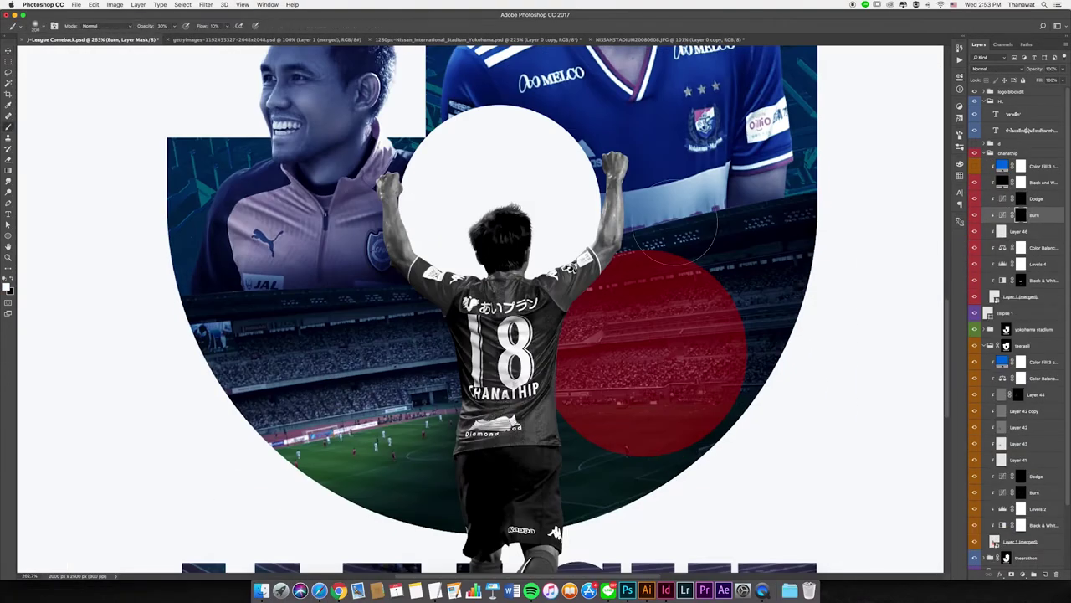
{"action": "scroll", "coordinate": [426, 200], "scroll_direction": "up", "scroll_amount": 1}
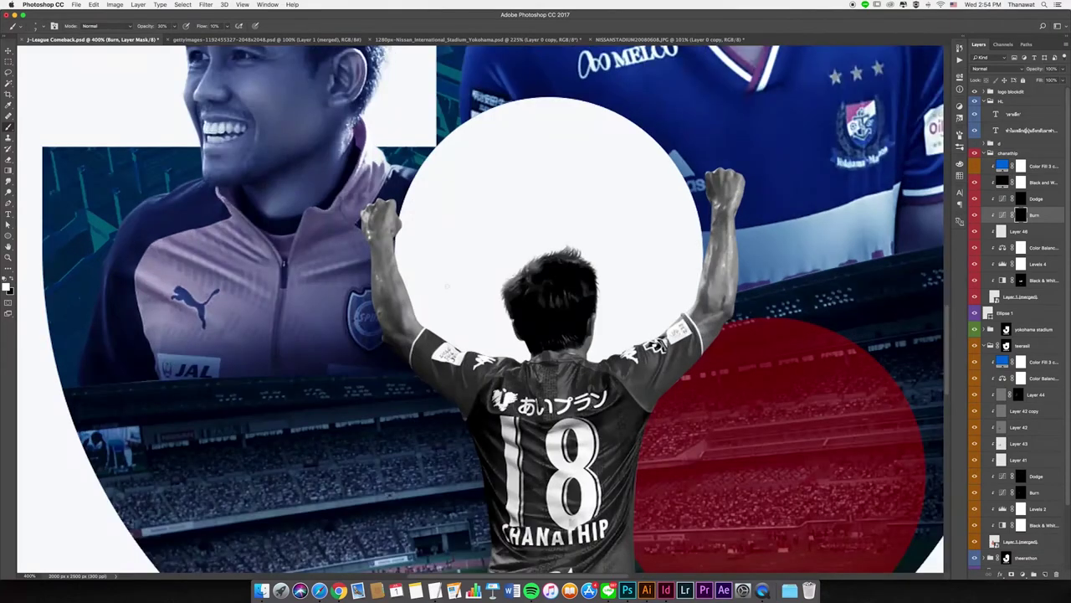
{"action": "left_click_drag", "start_coordinate": [447, 285], "coordinate": [487, 262]}
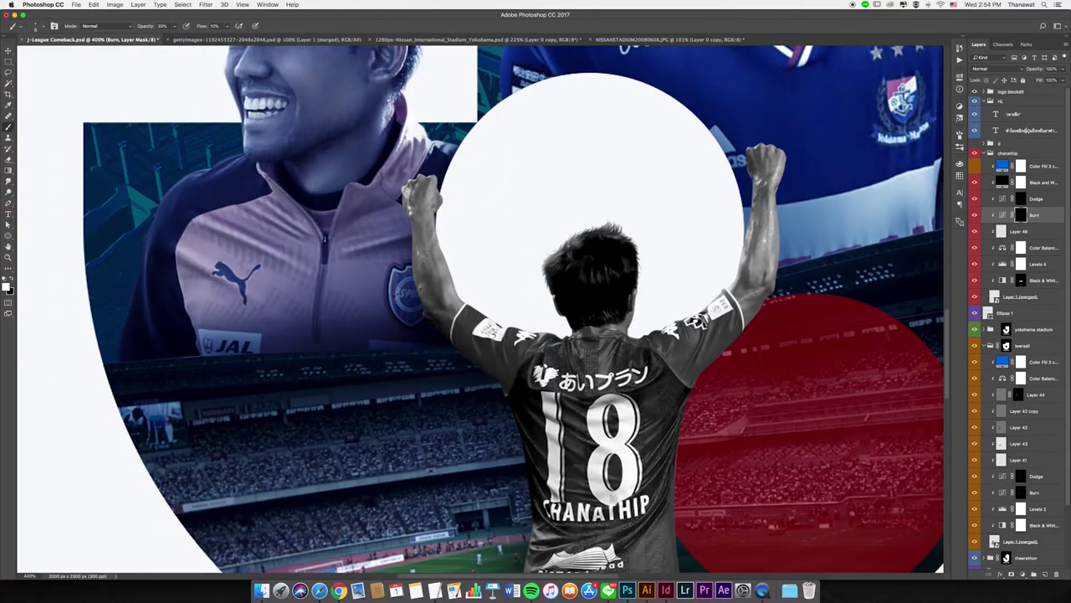
- Create a new Layer 47 above the foreground player's Dodge layer
{"action": "scroll", "coordinate": [490, 323], "scroll_direction": "up", "scroll_amount": 1}
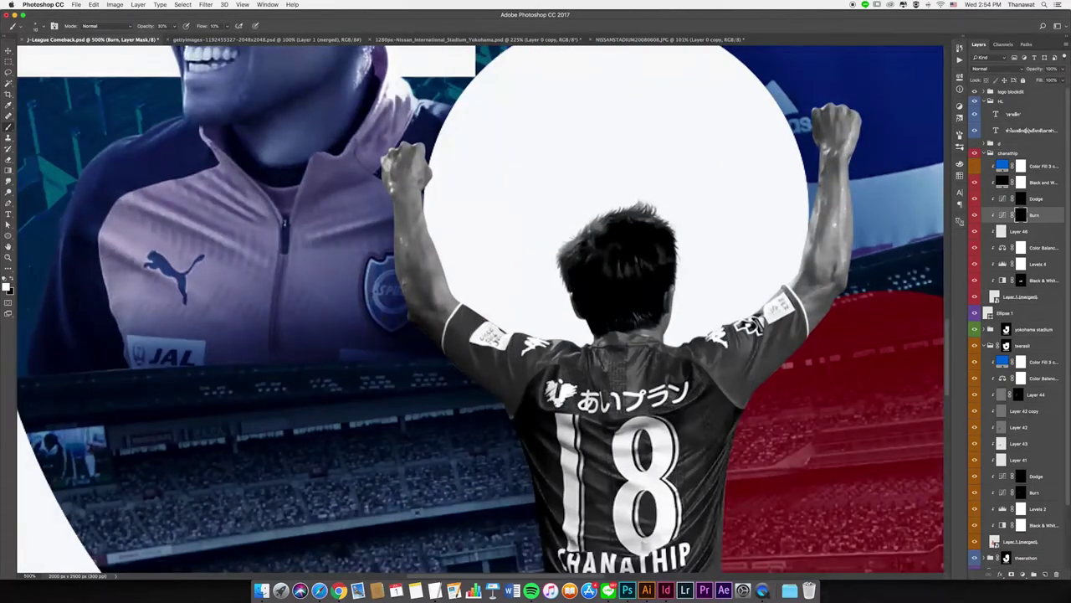
{"action": "left_click", "coordinate": [1036, 198]}
{"action": "scroll", "coordinate": [601, 321], "scroll_direction": "up", "scroll_amount": 1}
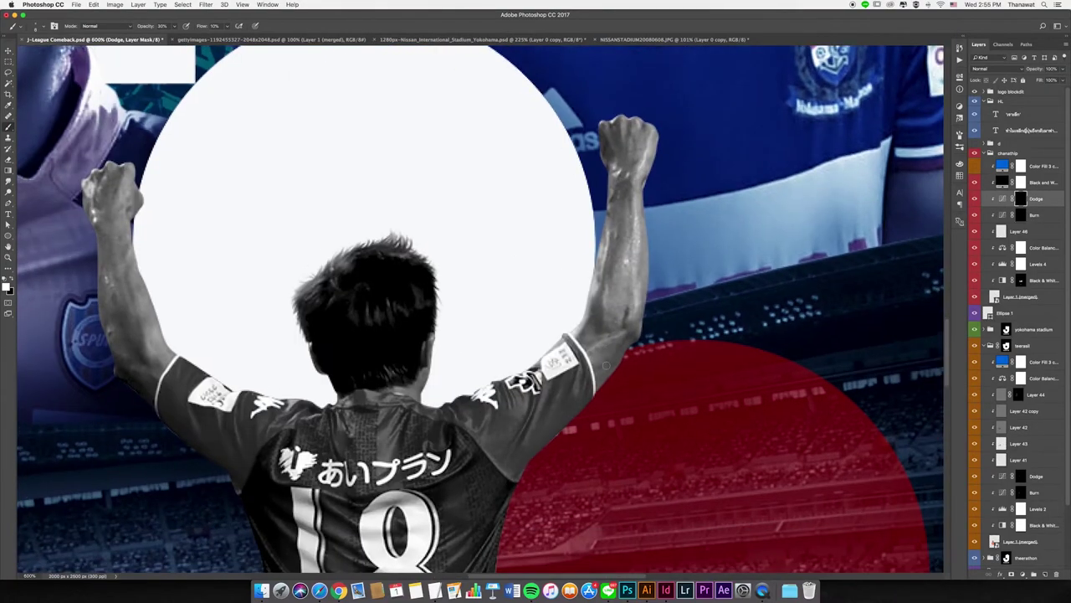
{"action": "scroll", "coordinate": [607, 366], "scroll_direction": "left", "scroll_amount": 5}
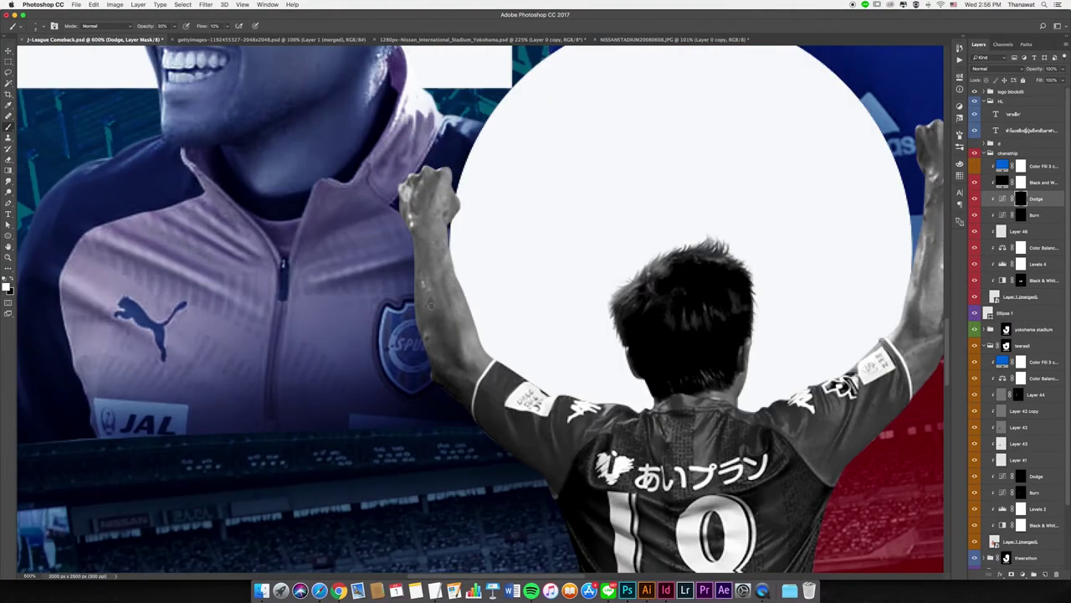
{"action": "left_click", "coordinate": [974, 182]}
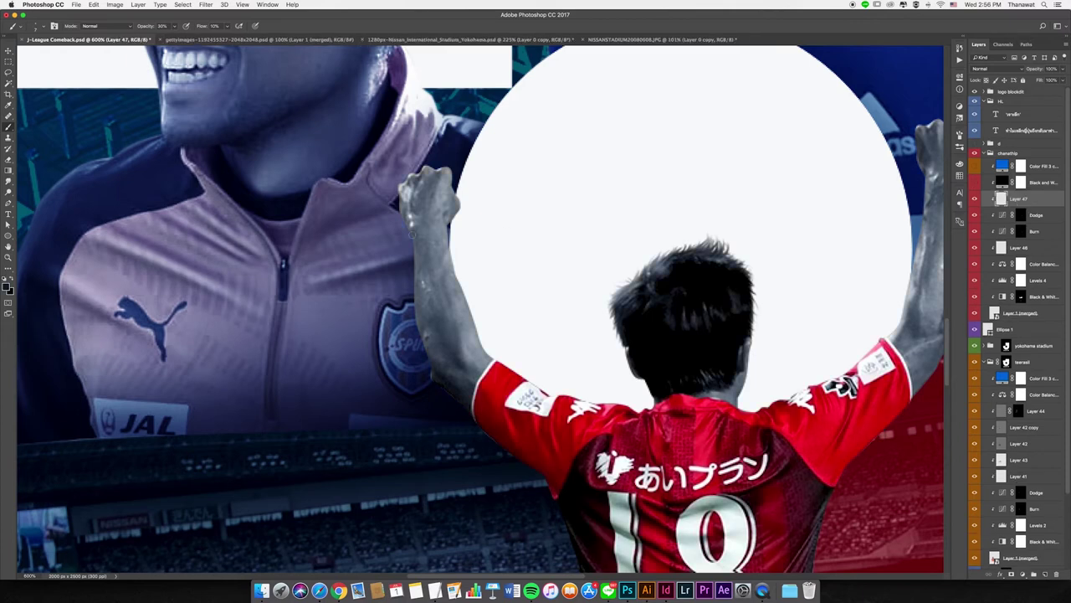
{"action": "key", "text": "ctrl+shift+alt+n"}
- Move the Levels, Color Balance and Black & White adjustments above Layer 47
{"action": "left_click_drag", "start_coordinate": [1001, 311], "coordinate": [1008, 244]}
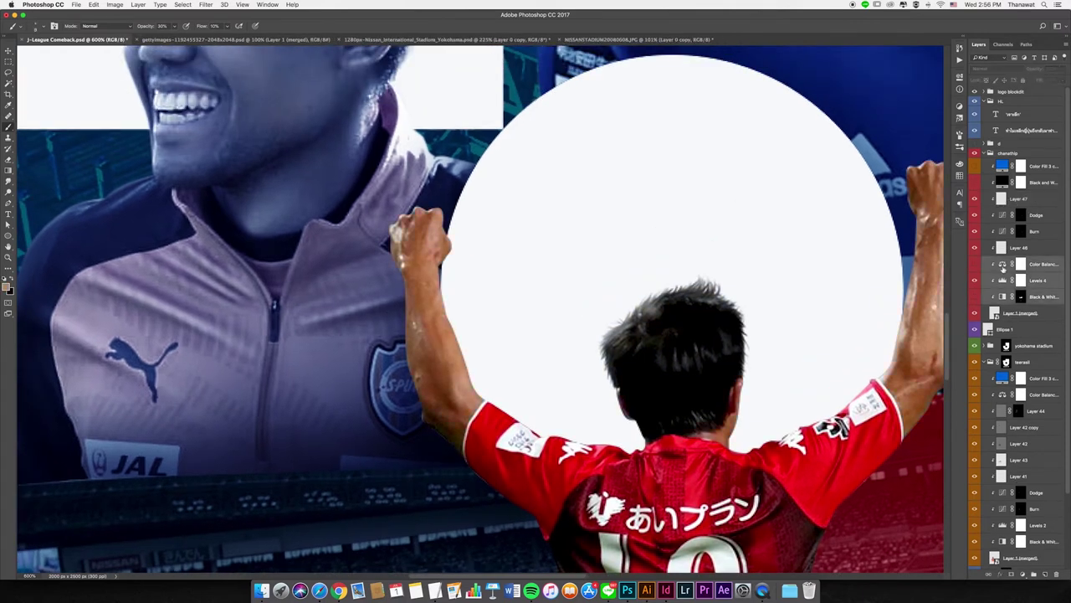
{"action": "left_click", "coordinate": [1009, 247]}
{"action": "scroll", "coordinate": [387, 351], "scroll_direction": "down", "scroll_amount": 2}
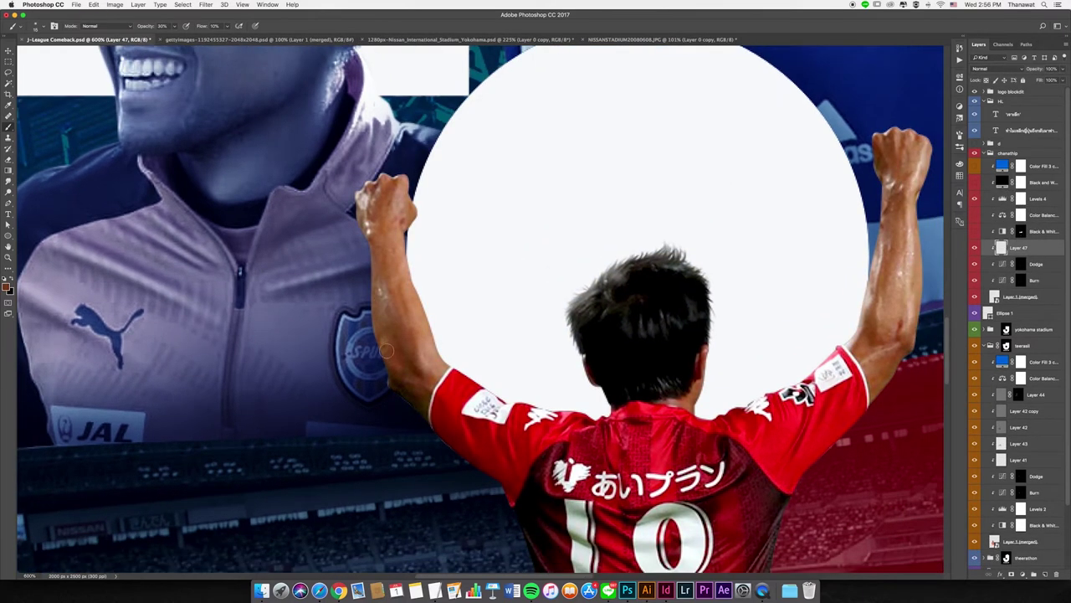
{"action": "key", "text": "h"}
{"action": "left_click_drag", "start_coordinate": [461, 455], "coordinate": [336, 462]}
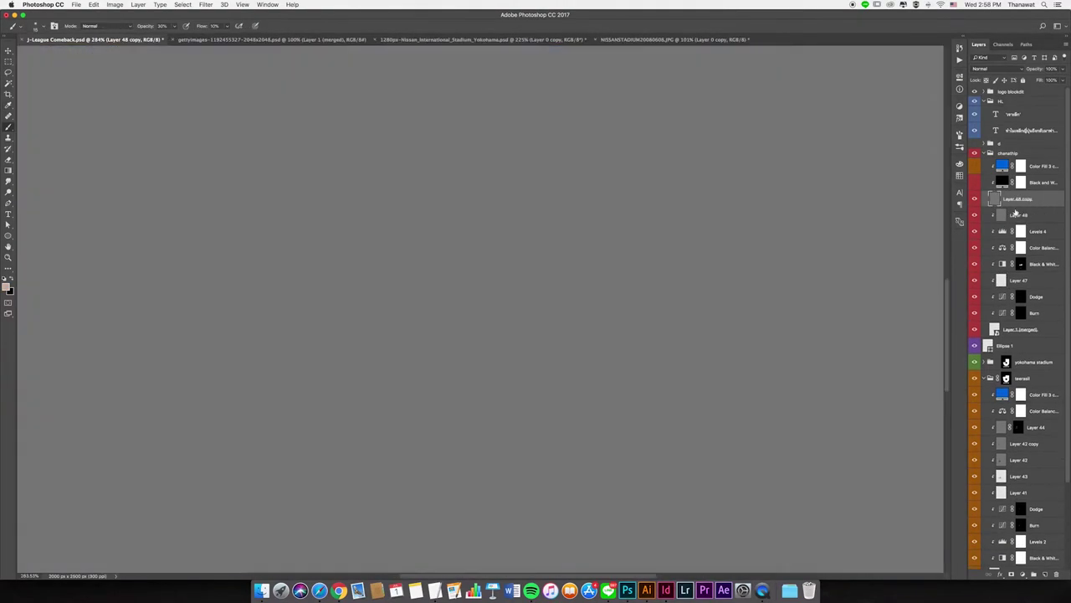
- Darken the player's left arm, raised right forearm and elbow with strokes
{"action": "scroll", "coordinate": [439, 383], "scroll_direction": "down", "scroll_amount": 3}
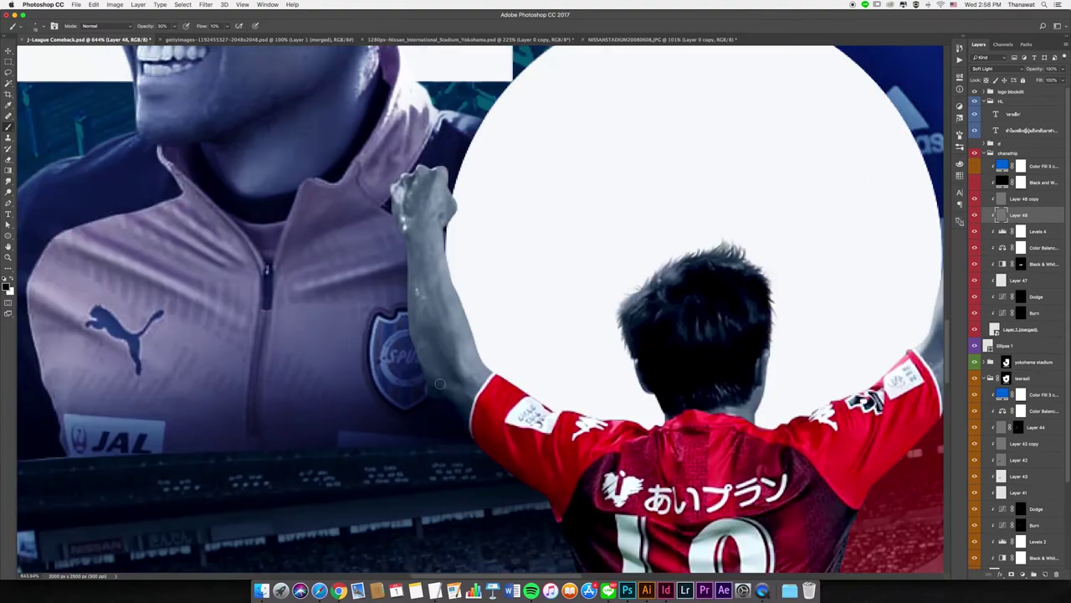
{"action": "left_click_drag", "start_coordinate": [424, 290], "coordinate": [484, 417]}
{"action": "scroll", "coordinate": [397, 225], "scroll_direction": "right", "scroll_amount": 6}
{"action": "scroll", "coordinate": [396, 225], "scroll_direction": "up", "scroll_amount": 1}
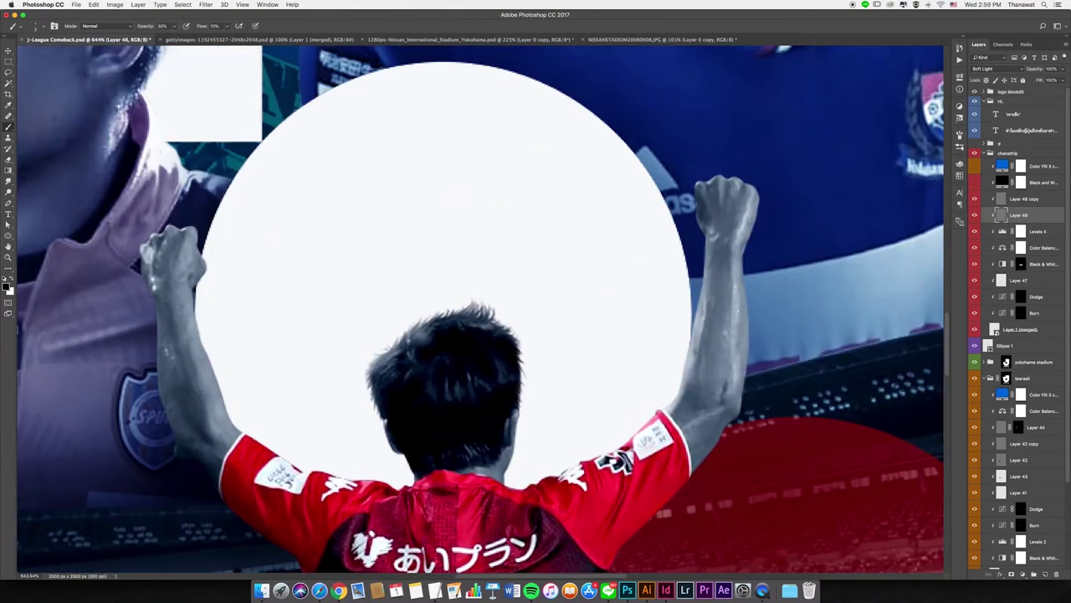
{"action": "left_click_drag", "start_coordinate": [697, 392], "coordinate": [708, 318]}
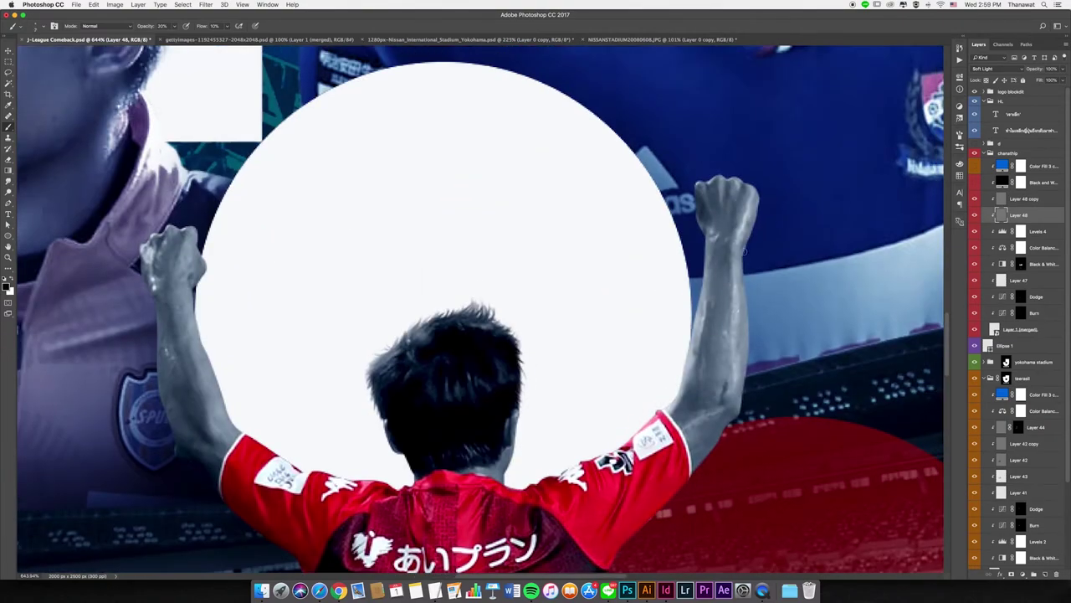
{"action": "left_click_drag", "start_coordinate": [713, 434], "coordinate": [678, 484]}
- Zoom and pan over the number-18 player's jersey, shorts and socks
{"action": "scroll", "coordinate": [712, 333], "scroll_direction": "down", "scroll_amount": 5}
{"action": "scroll", "coordinate": [712, 332], "scroll_direction": "down", "scroll_amount": 5}
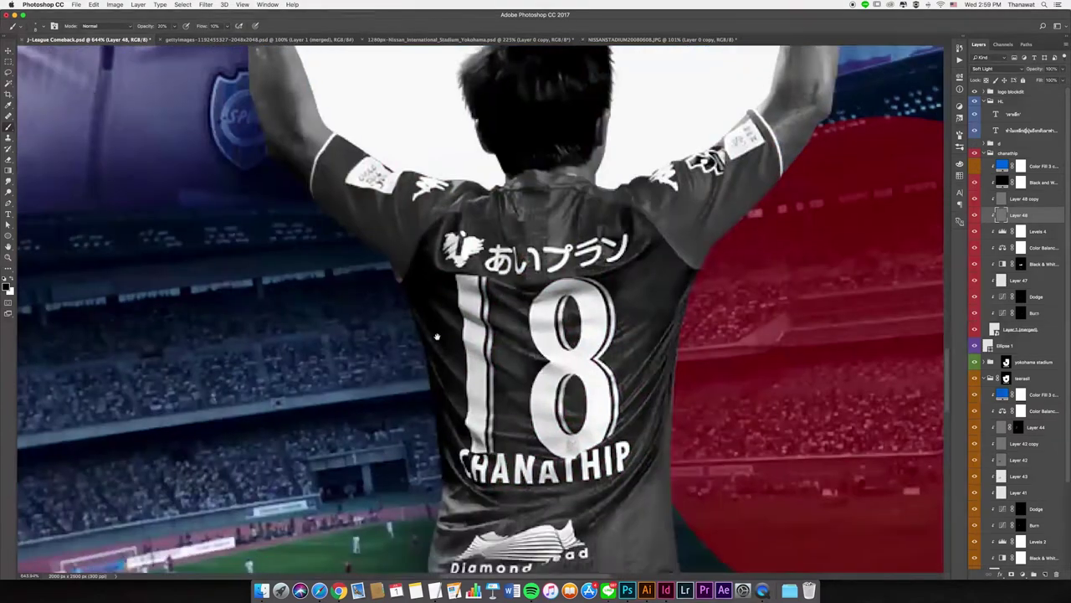
{"action": "scroll", "coordinate": [686, 385], "scroll_direction": "down", "scroll_amount": 5}
{"action": "scroll", "coordinate": [663, 446], "scroll_direction": "down", "scroll_amount": 2}
{"action": "scroll", "coordinate": [663, 446], "scroll_direction": "up", "scroll_amount": 5}
{"action": "scroll", "coordinate": [611, 364], "scroll_direction": "down", "scroll_amount": 1}
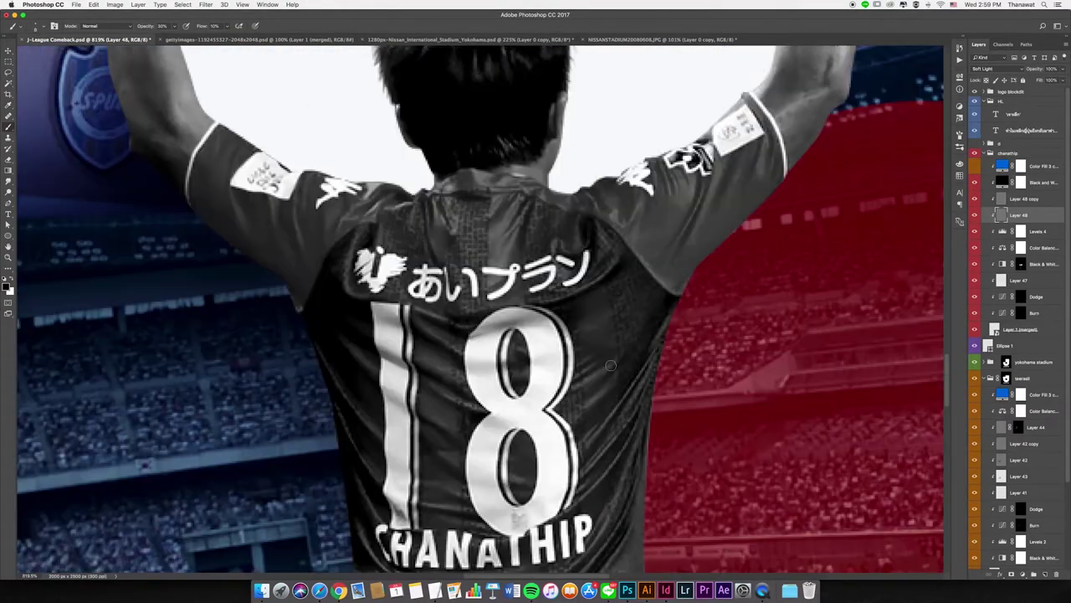
{"action": "scroll", "coordinate": [333, 278], "scroll_direction": "up", "scroll_amount": 5}
{"action": "scroll", "coordinate": [333, 278], "scroll_direction": "left", "scroll_amount": 5}
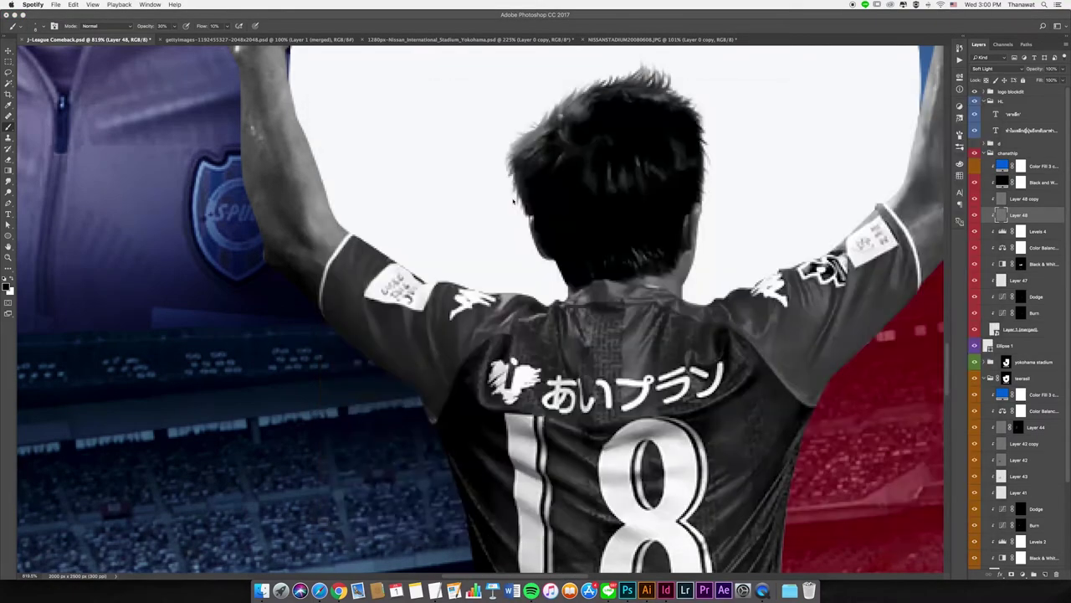
{"action": "scroll", "coordinate": [501, 389], "scroll_direction": "up", "scroll_amount": 3}
{"action": "scroll", "coordinate": [500, 388], "scroll_direction": "right", "scroll_amount": 5}
{"action": "scroll", "coordinate": [514, 390], "scroll_direction": "down", "scroll_amount": 3}
{"action": "scroll", "coordinate": [514, 390], "scroll_direction": "down", "scroll_amount": 3}
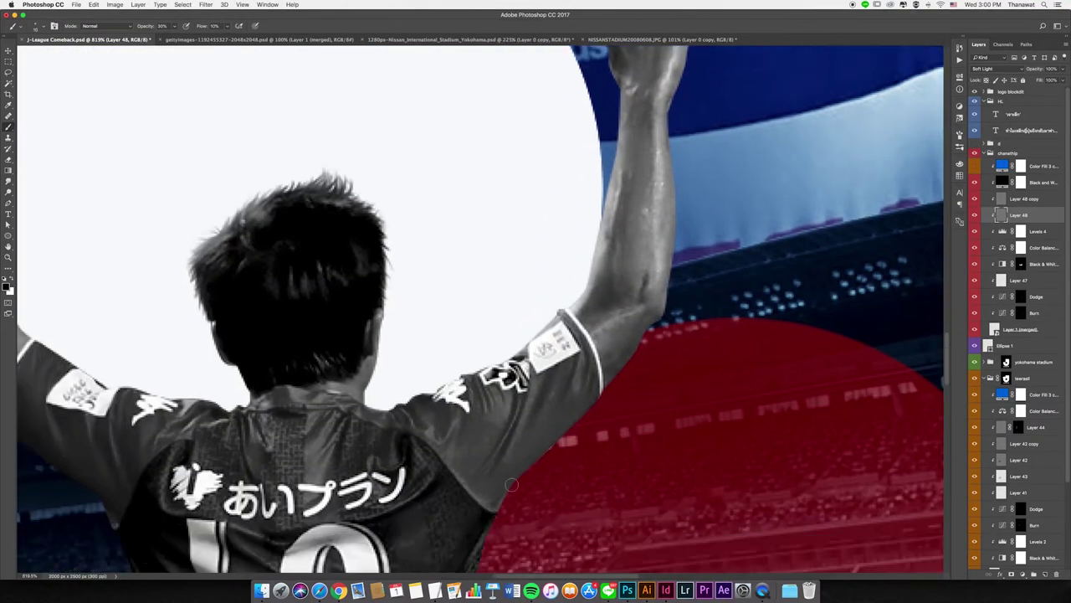
{"action": "scroll", "coordinate": [514, 390], "scroll_direction": "down", "scroll_amount": 5}
{"action": "scroll", "coordinate": [514, 390], "scroll_direction": "up", "scroll_amount": 5}
{"action": "scroll", "coordinate": [586, 444], "scroll_direction": "up", "scroll_amount": 5}
{"action": "scroll", "coordinate": [586, 443], "scroll_direction": "down", "scroll_amount": 5}
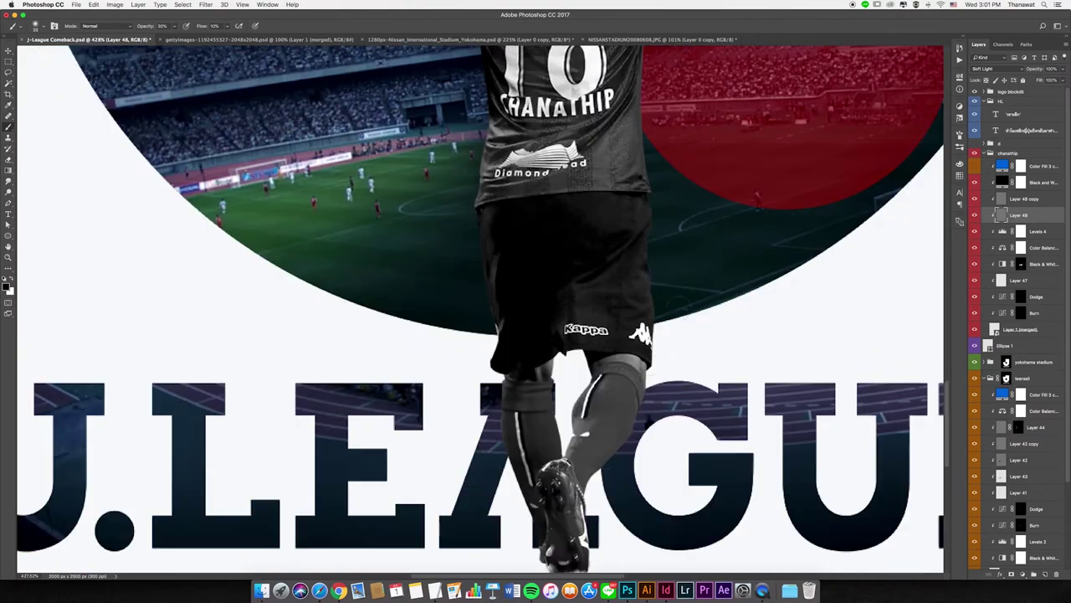
{"action": "scroll", "coordinate": [582, 443], "scroll_direction": "down", "scroll_amount": 1}
{"action": "scroll", "coordinate": [586, 318], "scroll_direction": "up", "scroll_amount": 3}
{"action": "scroll", "coordinate": [586, 318], "scroll_direction": "up", "scroll_amount": 2}
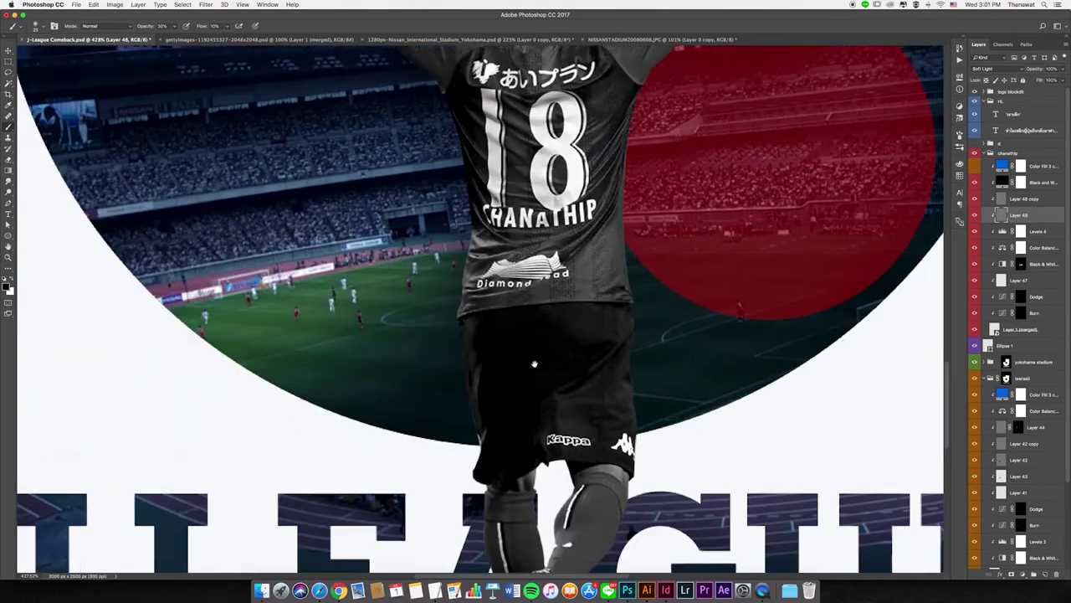
{"action": "scroll", "coordinate": [586, 318], "scroll_direction": "down", "scroll_amount": 5}
{"action": "scroll", "coordinate": [544, 352], "scroll_direction": "up", "scroll_amount": 4}
{"action": "scroll", "coordinate": [458, 309], "scroll_direction": "up", "scroll_amount": 3}
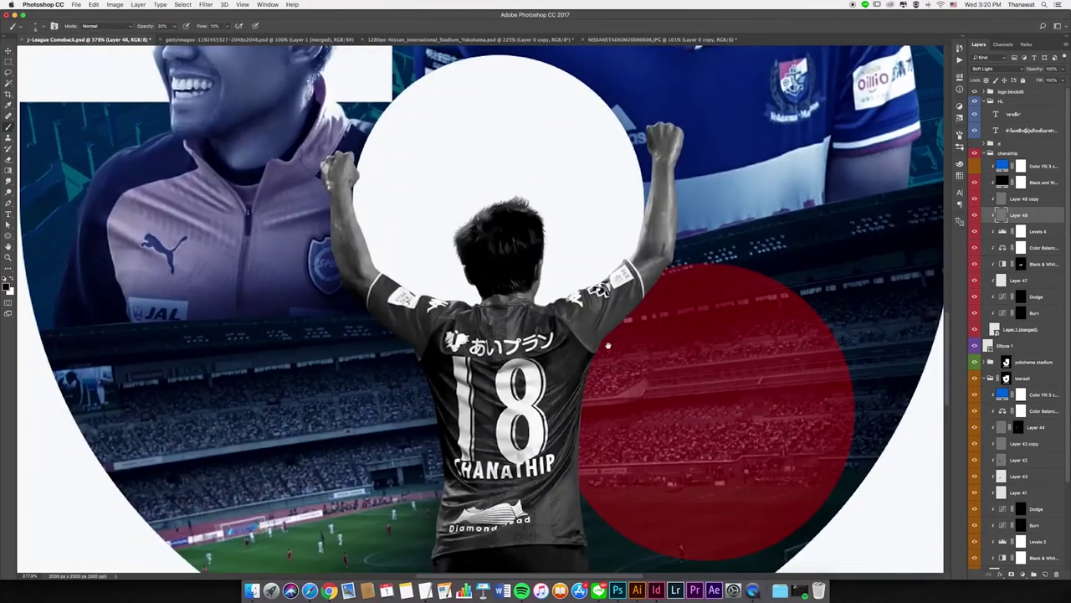
{"action": "scroll", "coordinate": [458, 310], "scroll_direction": "down", "scroll_amount": 2}
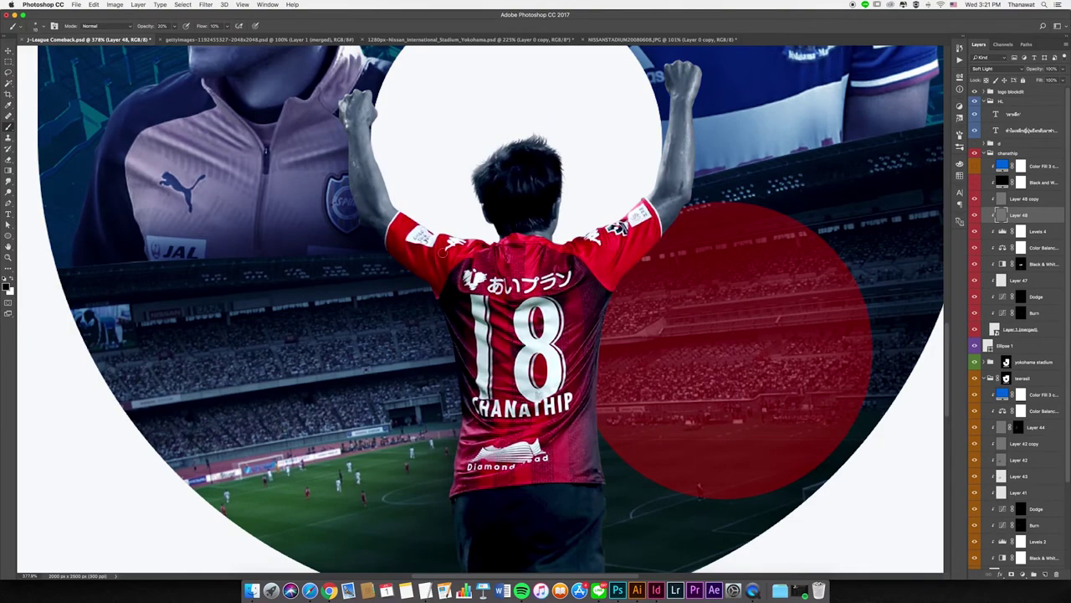
{"action": "scroll", "coordinate": [519, 349], "scroll_direction": "down", "scroll_amount": 1}
{"action": "scroll", "coordinate": [519, 349], "scroll_direction": "up", "scroll_amount": 1}
{"action": "scroll", "coordinate": [519, 349], "scroll_direction": "down", "scroll_amount": 3}
{"action": "scroll", "coordinate": [543, 520], "scroll_direction": "down", "scroll_amount": 1}
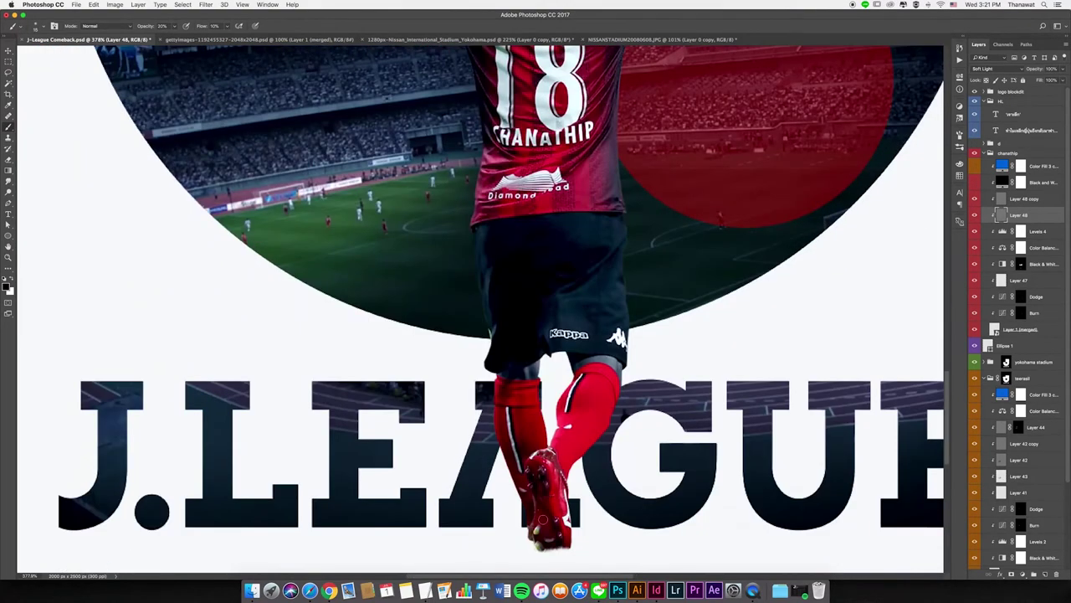
- Make Layer 48 copy the active layer and zoom in on the player
{"action": "key", "text": "alt+bracketright"}
{"action": "scroll", "coordinate": [517, 378], "scroll_direction": "down", "scroll_amount": 3}
{"action": "scroll", "coordinate": [500, 195], "scroll_direction": "up", "scroll_amount": 4}
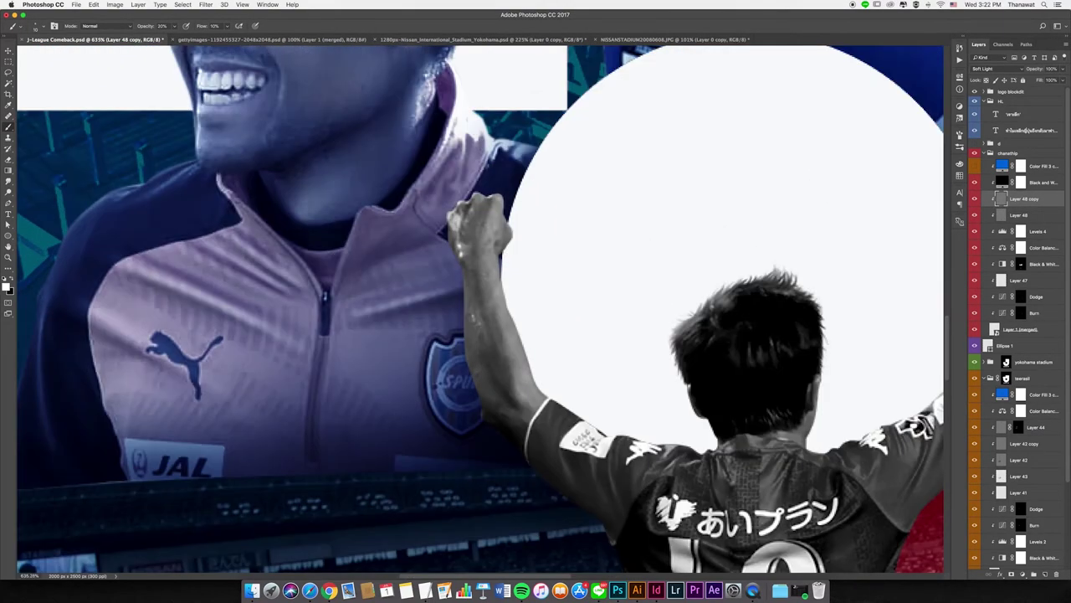
{"action": "scroll", "coordinate": [410, 318], "scroll_direction": "up", "scroll_amount": 1}
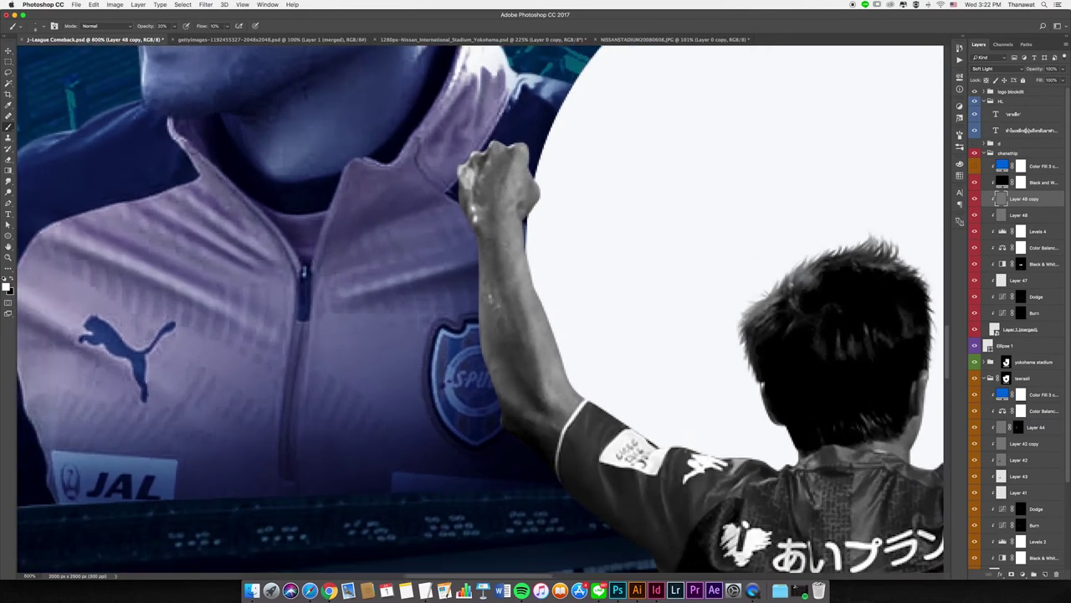
{"action": "scroll", "coordinate": [488, 217], "scroll_direction": "down", "scroll_amount": 1}
{"action": "scroll", "coordinate": [472, 271], "scroll_direction": "up", "scroll_amount": 2}
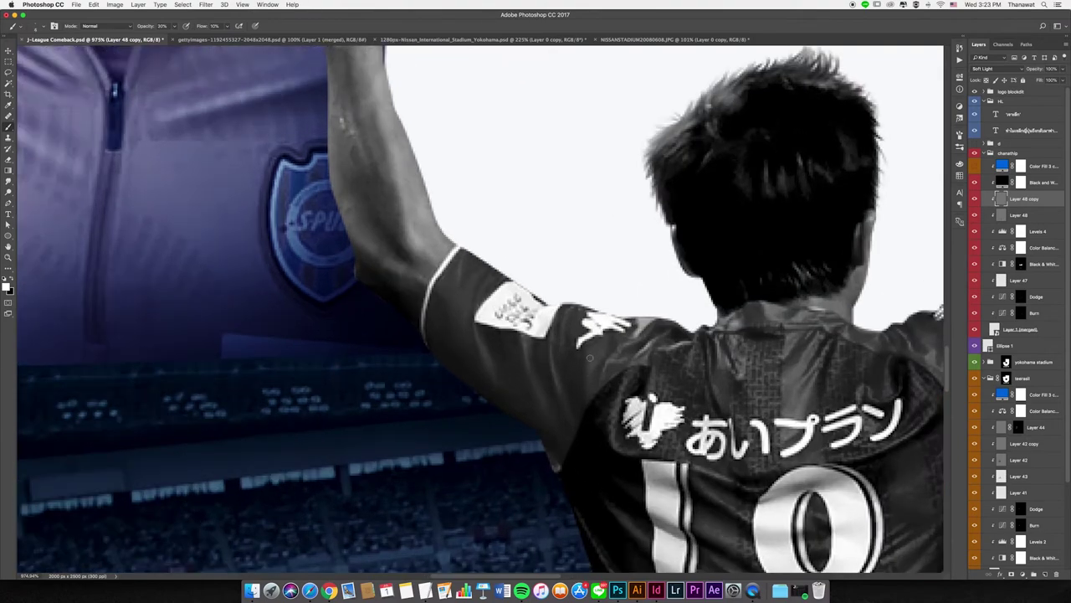
{"action": "scroll", "coordinate": [352, 304], "scroll_direction": "down", "scroll_amount": 2}
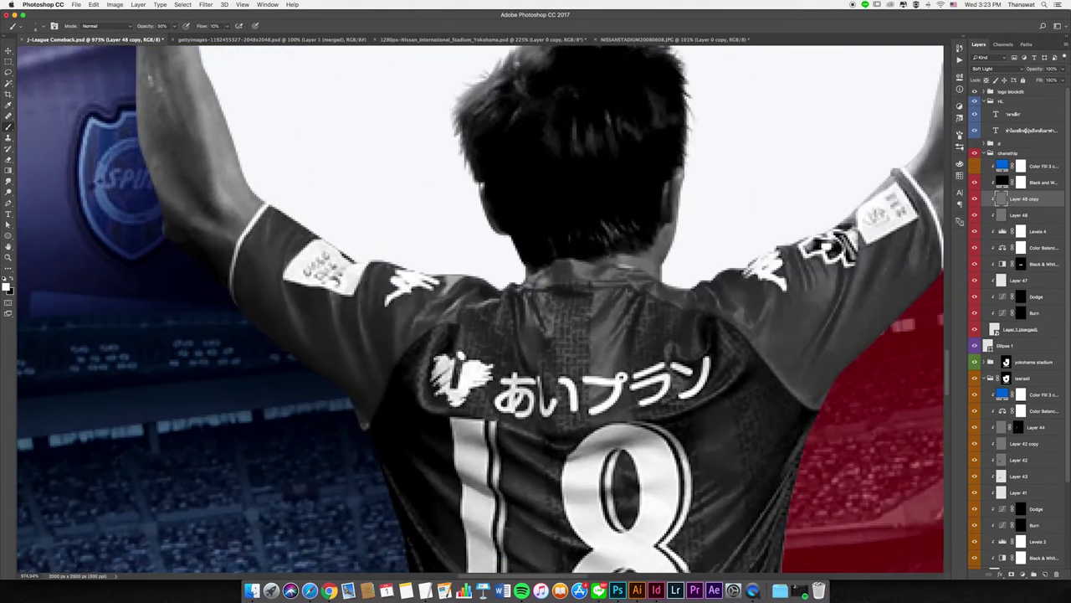
{"action": "scroll", "coordinate": [352, 304], "scroll_direction": "down", "scroll_amount": 2}
{"action": "scroll", "coordinate": [353, 303], "scroll_direction": "down", "scroll_amount": 2}
{"action": "scroll", "coordinate": [352, 303], "scroll_direction": "down", "scroll_amount": 1}
{"action": "scroll", "coordinate": [352, 303], "scroll_direction": "left", "scroll_amount": 2}
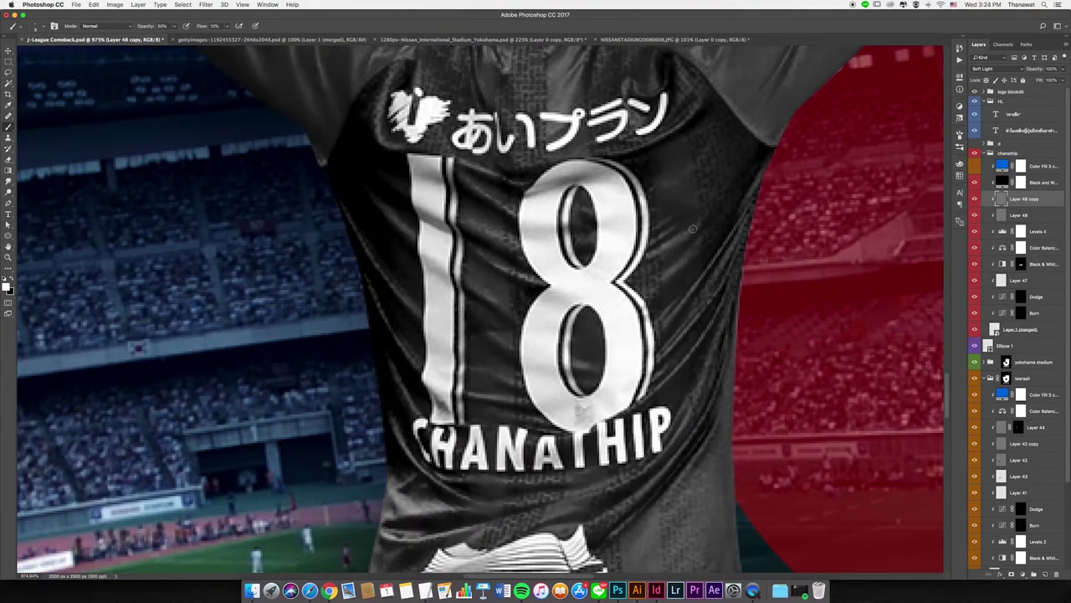
- Rotate the view to reach the head and shoulder, then turn it back upright
{"action": "left_click_drag", "start_coordinate": [693, 228], "coordinate": [644, 281]}
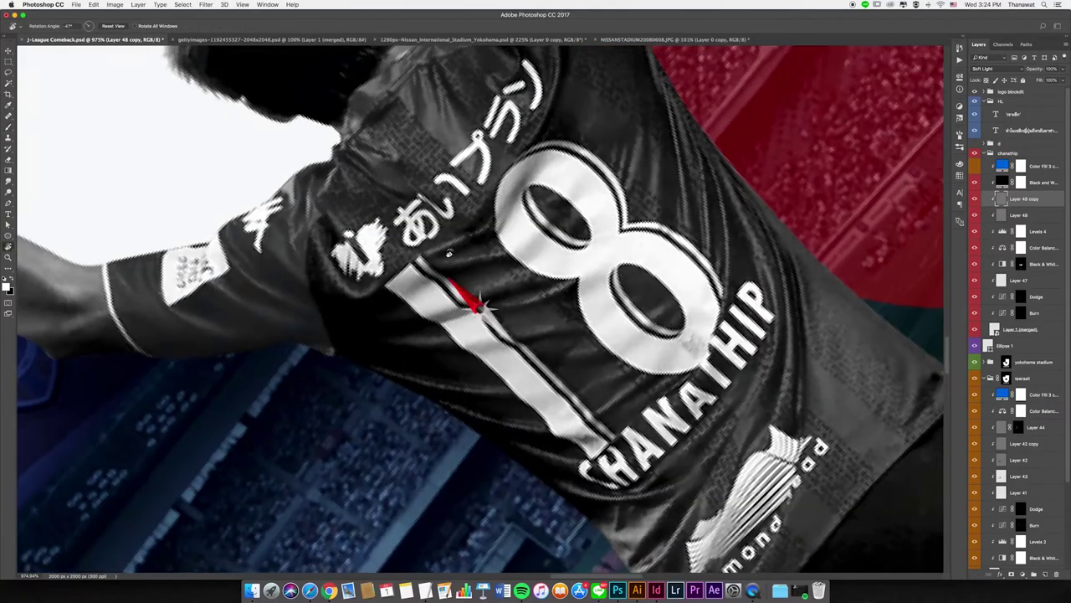
{"action": "left_click_drag", "start_coordinate": [688, 268], "coordinate": [790, 351]}
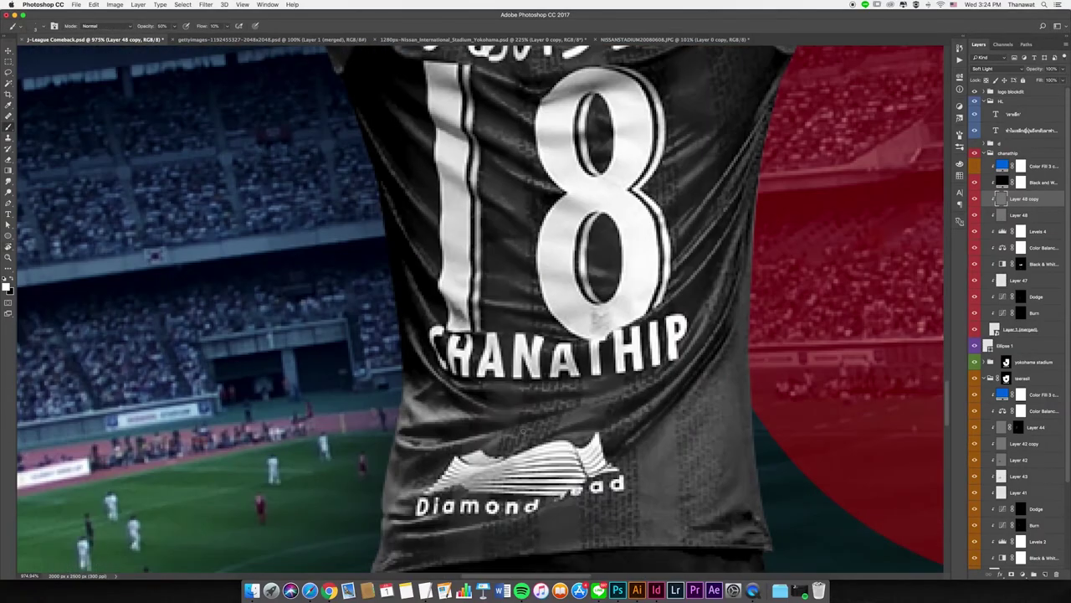
{"action": "scroll", "coordinate": [390, 500], "scroll_direction": "down", "scroll_amount": 2}
{"action": "scroll", "coordinate": [419, 477], "scroll_direction": "down", "scroll_amount": 5}
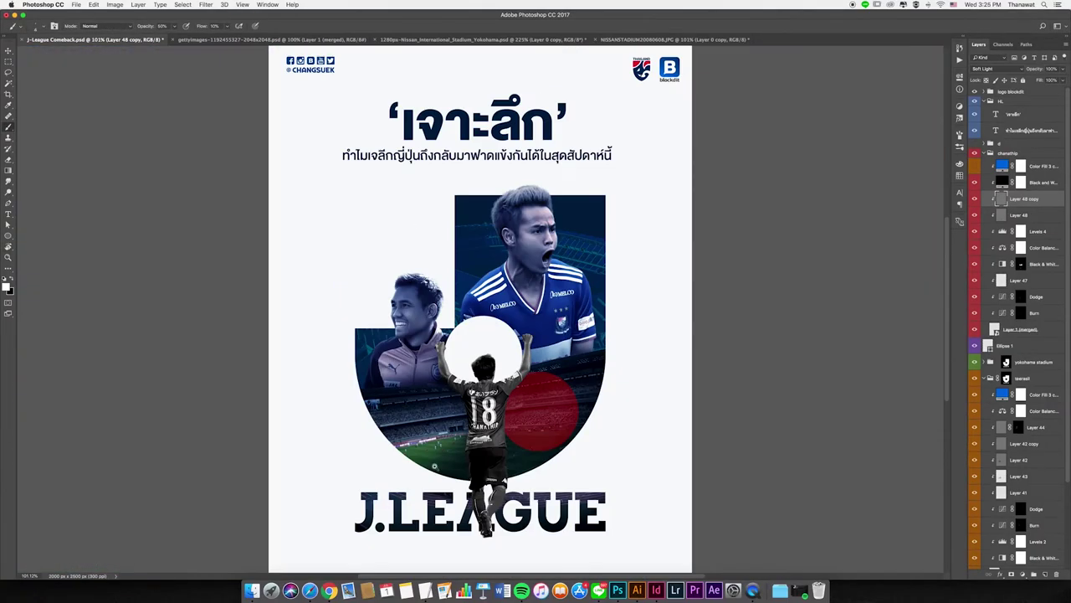
{"action": "scroll", "coordinate": [469, 465], "scroll_direction": "up", "scroll_amount": 4}
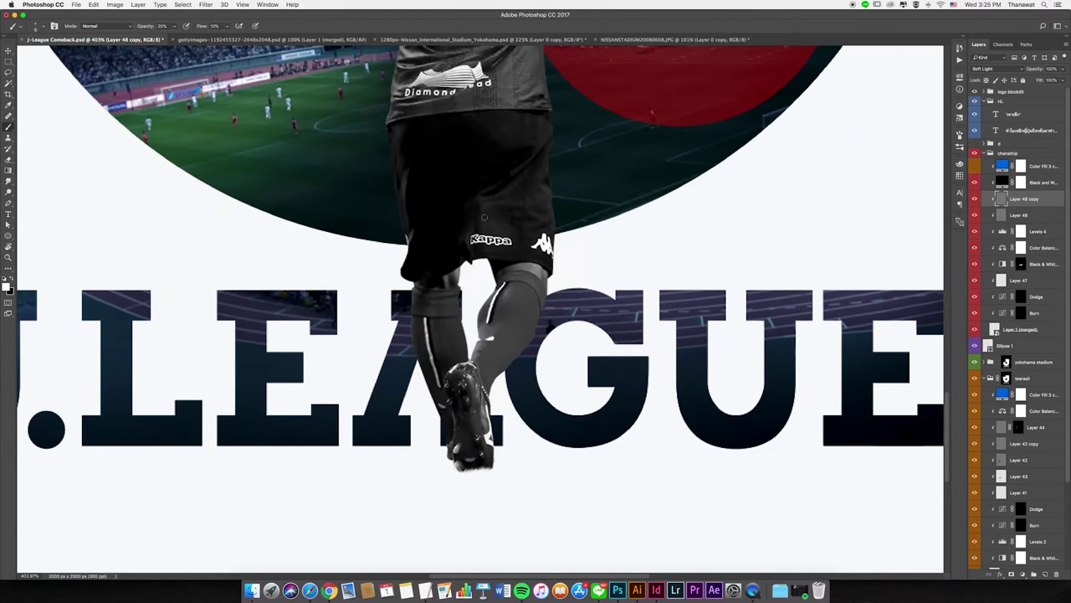
{"action": "scroll", "coordinate": [483, 217], "scroll_direction": "up", "scroll_amount": 2}
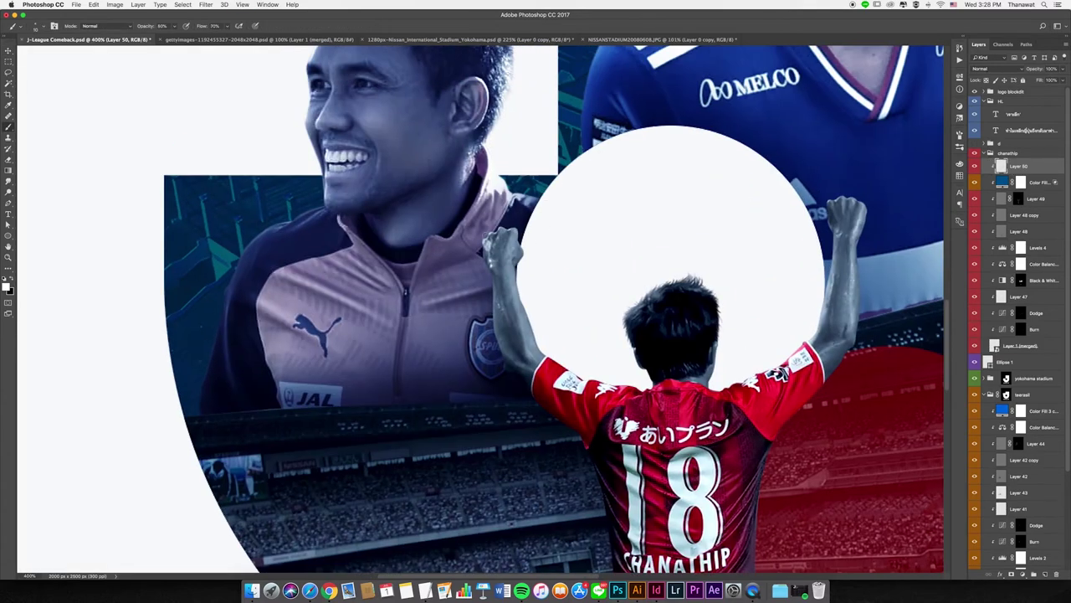
- Zoom in on the number 18 player and paint light tones over his red jersey on Layer 50
{"action": "key", "text": "ctrl+plus"}
{"action": "key", "text": "ctrl+plus"}
{"action": "scroll", "coordinate": [540, 330], "scroll_direction": "down", "scroll_amount": 3}
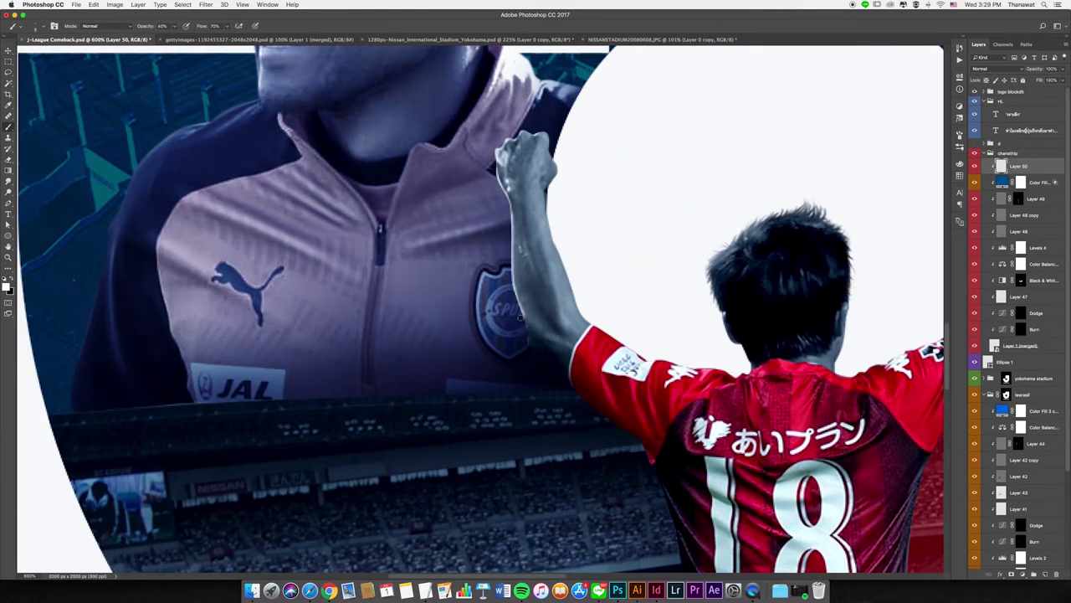
{"action": "scroll", "coordinate": [519, 317], "scroll_direction": "down", "scroll_amount": 2}
{"action": "scroll", "coordinate": [527, 317], "scroll_direction": "down", "scroll_amount": 5}
{"action": "scroll", "coordinate": [536, 317], "scroll_direction": "right", "scroll_amount": 3}
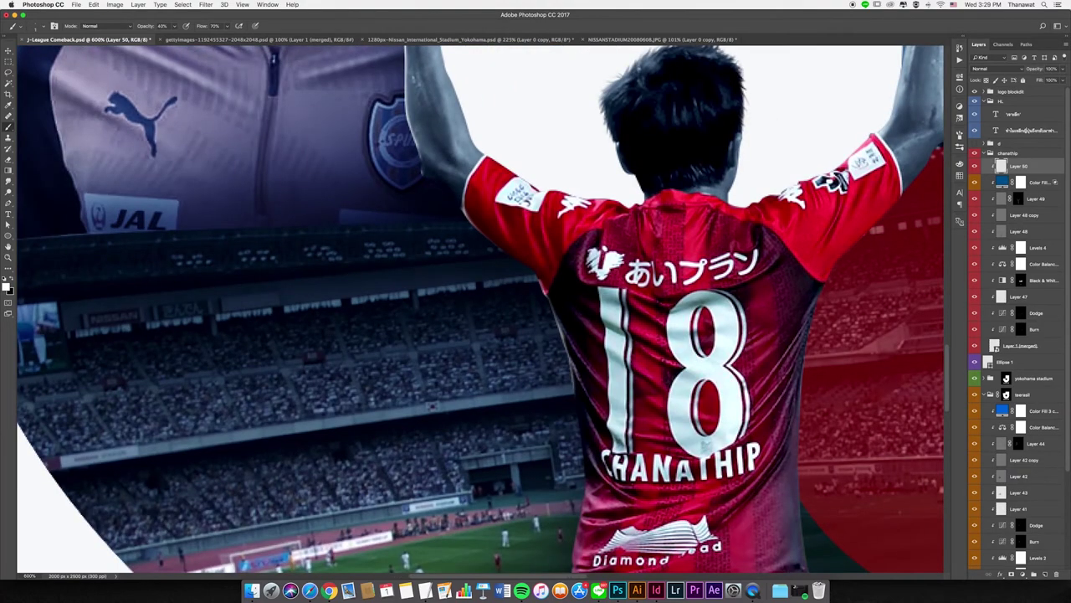
{"action": "key", "text": "super+0"}
{"action": "left_click_drag", "start_coordinate": [368, 168], "coordinate": [603, 435]}
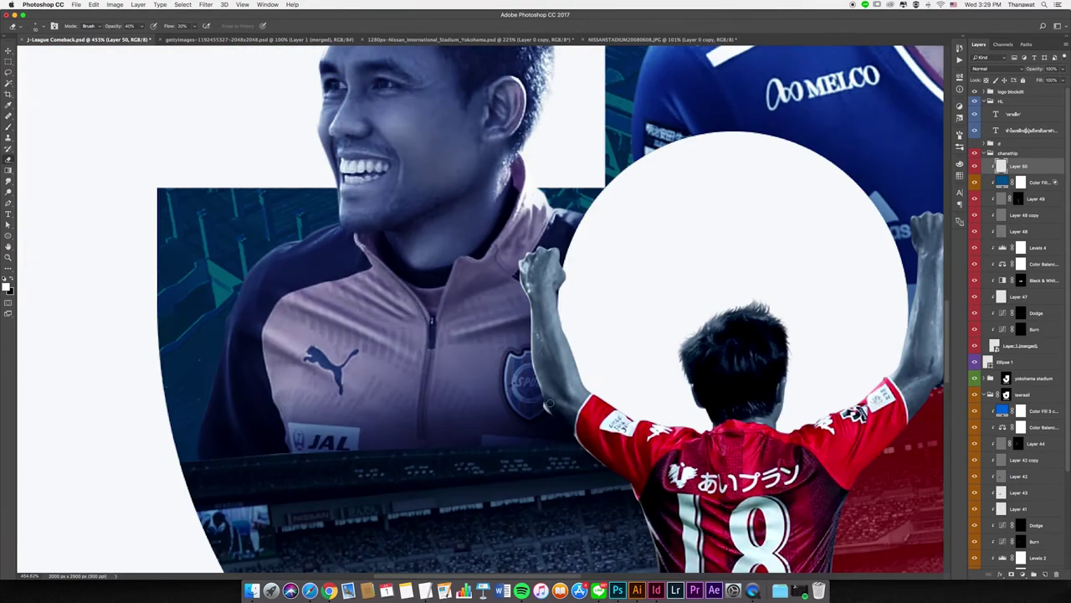
{"action": "mouse_move", "coordinate": [445, 382]}
{"action": "left_mouse_down"}
{"action": "mouse_move", "coordinate": [577, 317]}
{"action": "mouse_move", "coordinate": [616, 316]}
{"action": "left_mouse_up"}
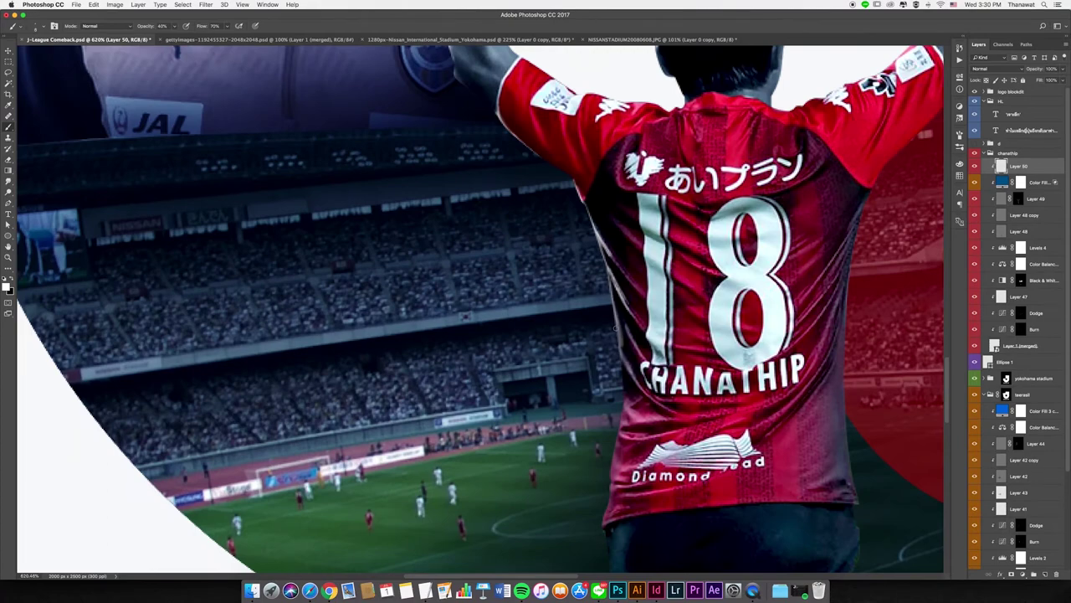
{"action": "scroll", "coordinate": [624, 381], "scroll_direction": "down", "scroll_amount": 1}
{"action": "scroll", "coordinate": [634, 385], "scroll_direction": "down", "scroll_amount": 1}
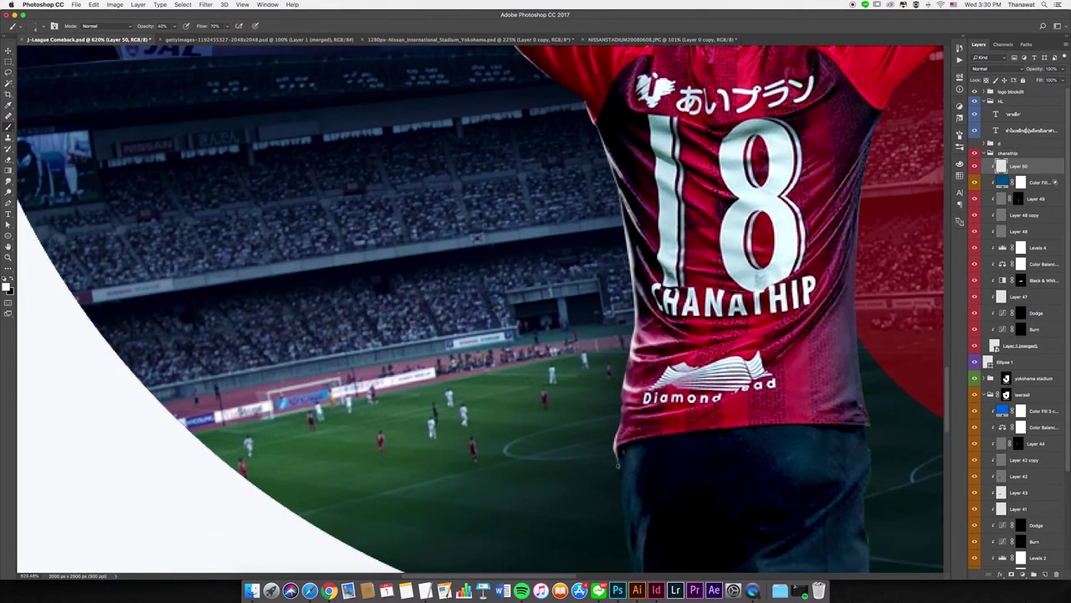
{"action": "scroll", "coordinate": [617, 466], "scroll_direction": "down", "scroll_amount": 2}
{"action": "scroll", "coordinate": [618, 465], "scroll_direction": "up", "scroll_amount": 5}
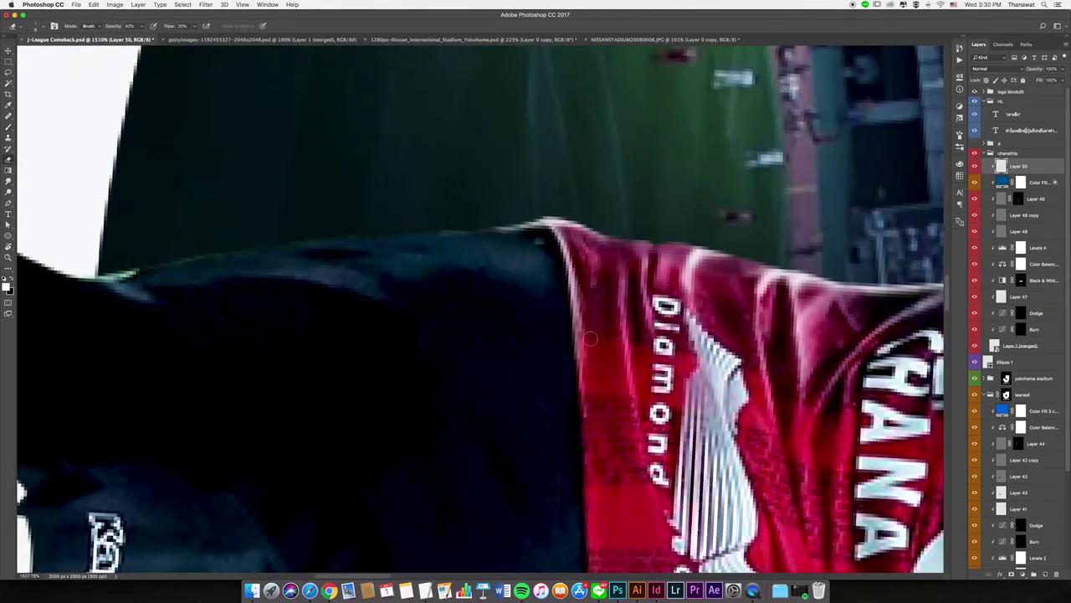
{"action": "scroll", "coordinate": [590, 338], "scroll_direction": "down", "scroll_amount": 3}
{"action": "scroll", "coordinate": [590, 338], "scroll_direction": "down", "scroll_amount": 2}
{"action": "scroll", "coordinate": [538, 293], "scroll_direction": "up", "scroll_amount": 2}
{"action": "key", "text": "b"}
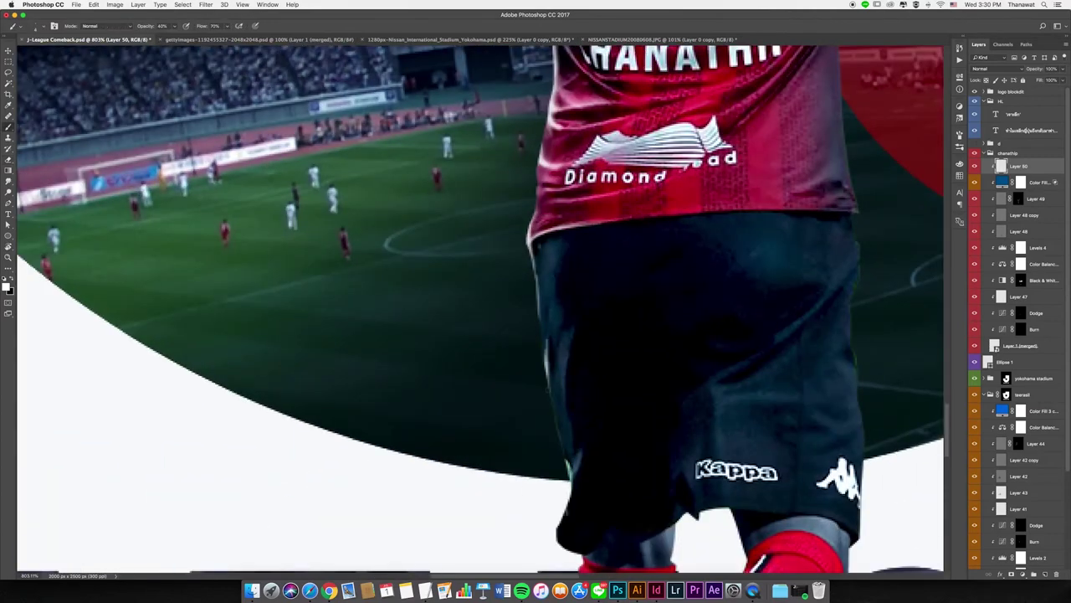
{"action": "scroll", "coordinate": [552, 402], "scroll_direction": "down", "scroll_amount": 5}
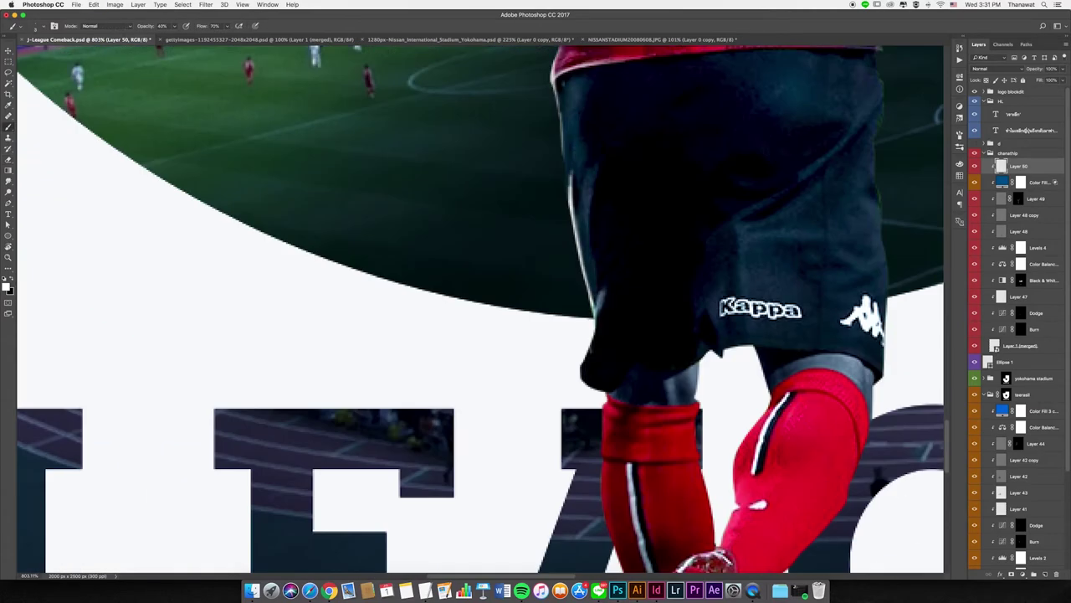
{"action": "scroll", "coordinate": [591, 352], "scroll_direction": "down", "scroll_amount": 3}
{"action": "scroll", "coordinate": [603, 285], "scroll_direction": "down", "scroll_amount": 1}
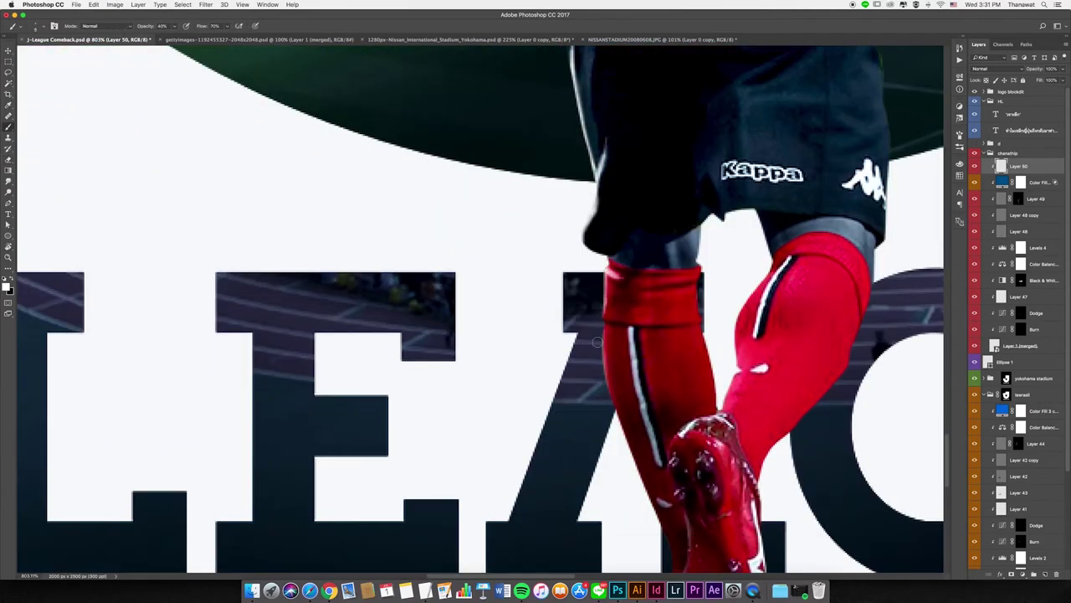
{"action": "scroll", "coordinate": [597, 342], "scroll_direction": "down", "scroll_amount": 3}
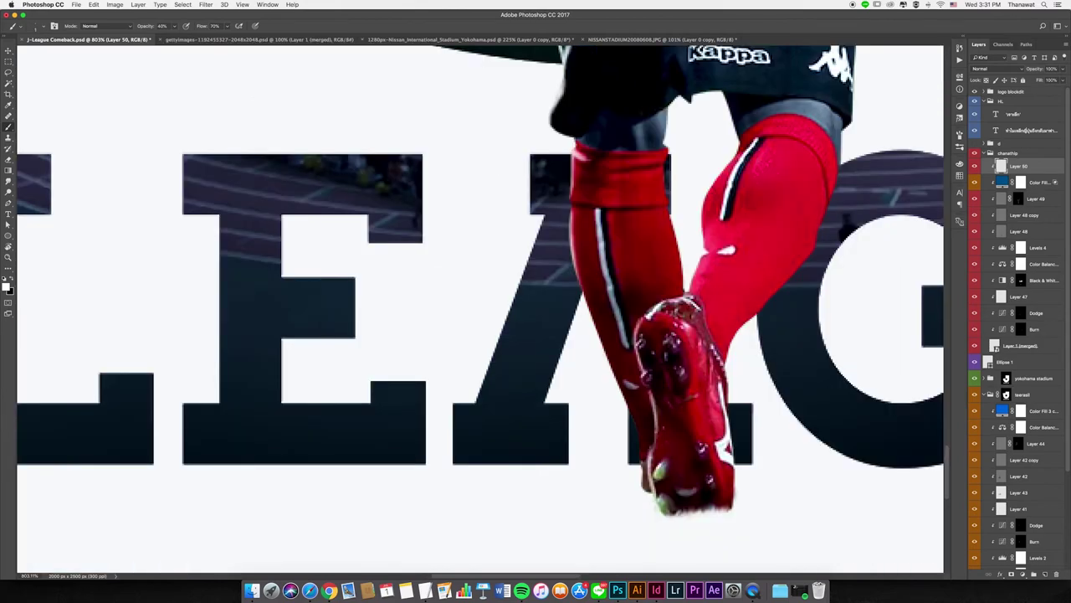
{"action": "scroll", "coordinate": [629, 388], "scroll_direction": "down", "scroll_amount": 3}
- Alternately erase and repaint the jersey tones, lowering brush opacity to 40%
{"action": "key", "text": "e"}
{"action": "scroll", "coordinate": [629, 388], "scroll_direction": "down", "scroll_amount": 1}
{"action": "scroll", "coordinate": [630, 389], "scroll_direction": "down", "scroll_amount": 3}
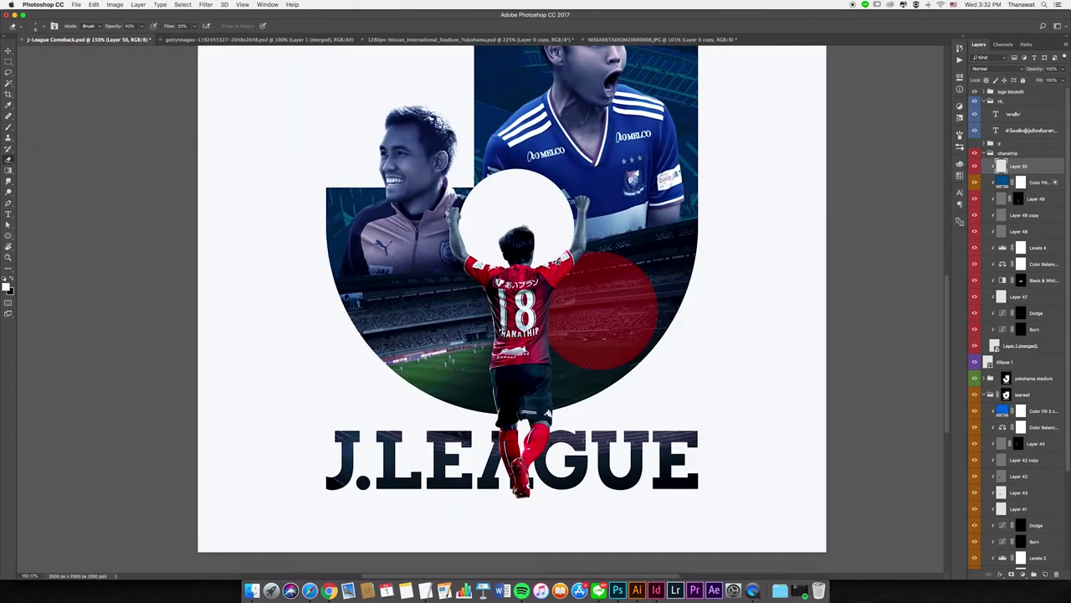
{"action": "scroll", "coordinate": [474, 297], "scroll_direction": "up", "scroll_amount": 5}
{"action": "key", "text": "b"}
{"action": "scroll", "coordinate": [481, 308], "scroll_direction": "up", "scroll_amount": 5}
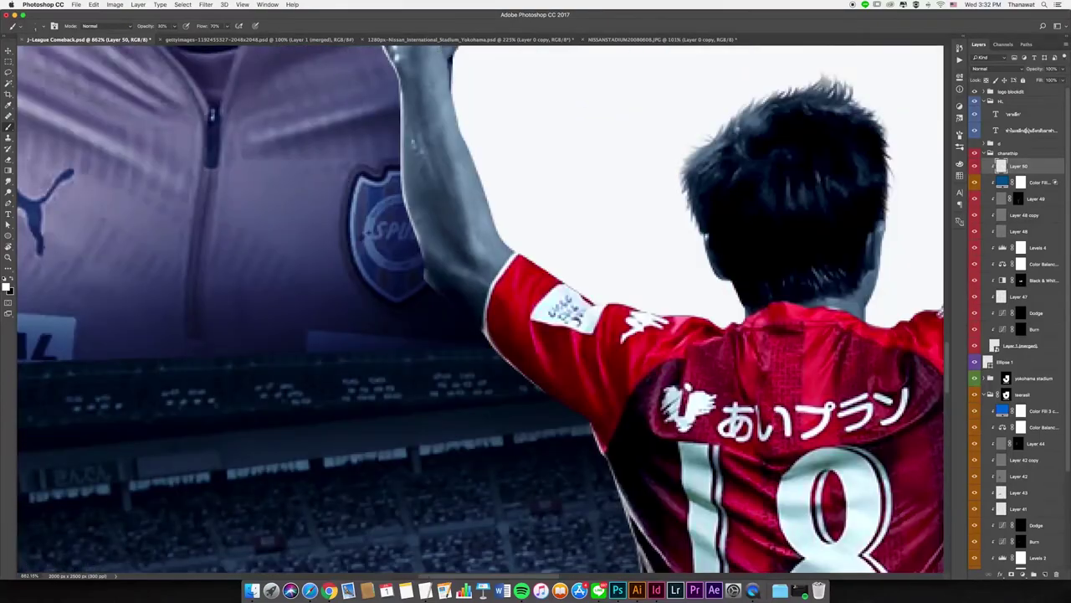
{"action": "scroll", "coordinate": [480, 308], "scroll_direction": "up", "scroll_amount": 2}
{"action": "scroll", "coordinate": [481, 308], "scroll_direction": "up", "scroll_amount": 1}
{"action": "scroll", "coordinate": [481, 308], "scroll_direction": "down", "scroll_amount": 2}
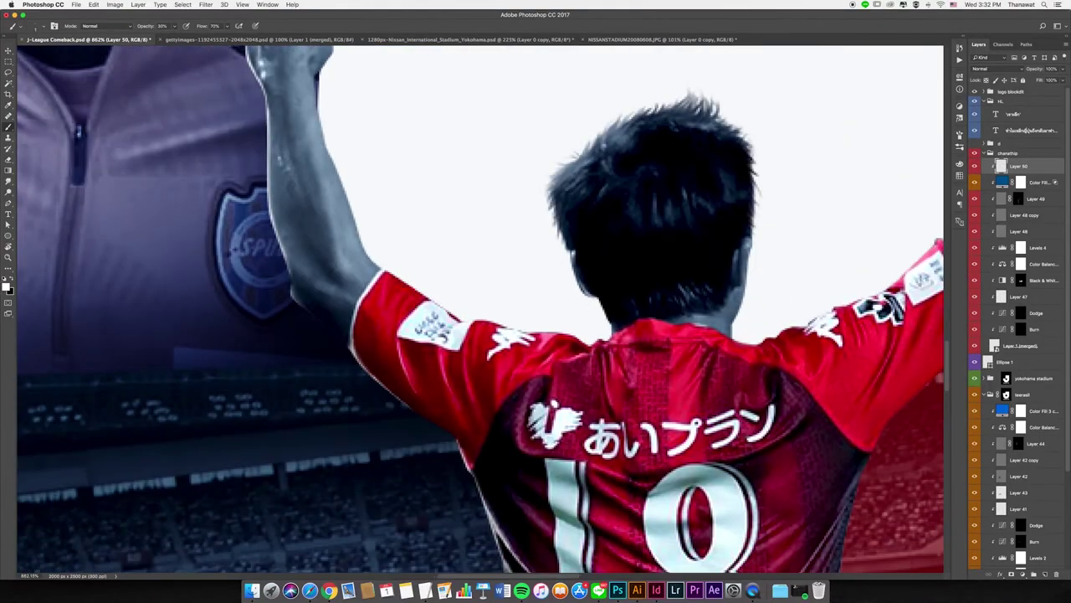
{"action": "scroll", "coordinate": [480, 308], "scroll_direction": "up", "scroll_amount": 5}
{"action": "scroll", "coordinate": [480, 308], "scroll_direction": "right", "scroll_amount": 5}
{"action": "scroll", "coordinate": [480, 308], "scroll_direction": "down", "scroll_amount": 5}
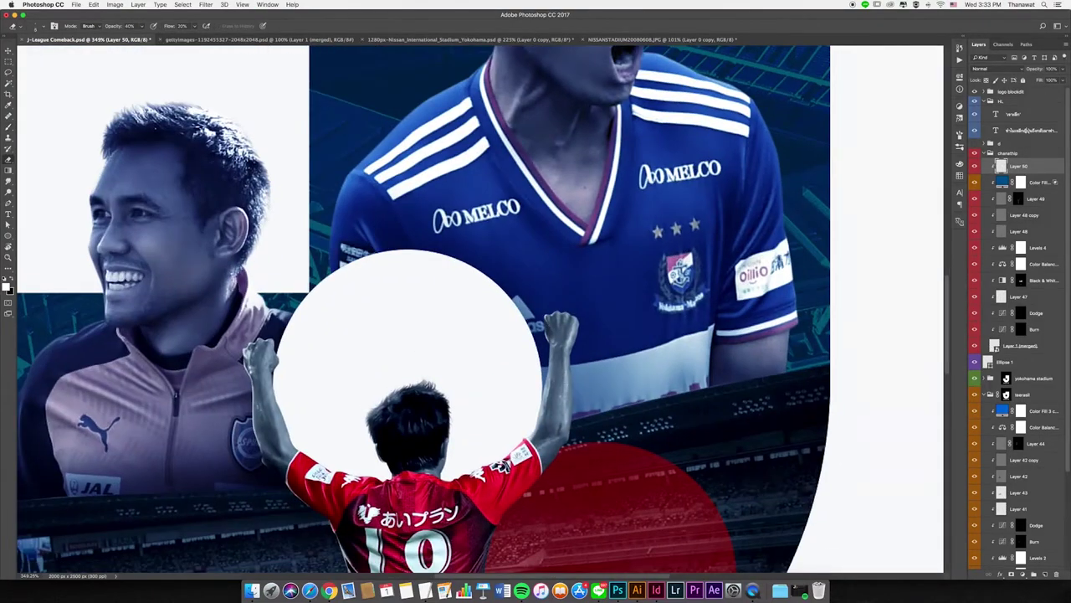
{"action": "scroll", "coordinate": [480, 308], "scroll_direction": "up", "scroll_amount": 5}
{"action": "key", "text": "4"}
{"action": "scroll", "coordinate": [648, 441], "scroll_direction": "down", "scroll_amount": 4}
{"action": "scroll", "coordinate": [649, 441], "scroll_direction": "left", "scroll_amount": 1}
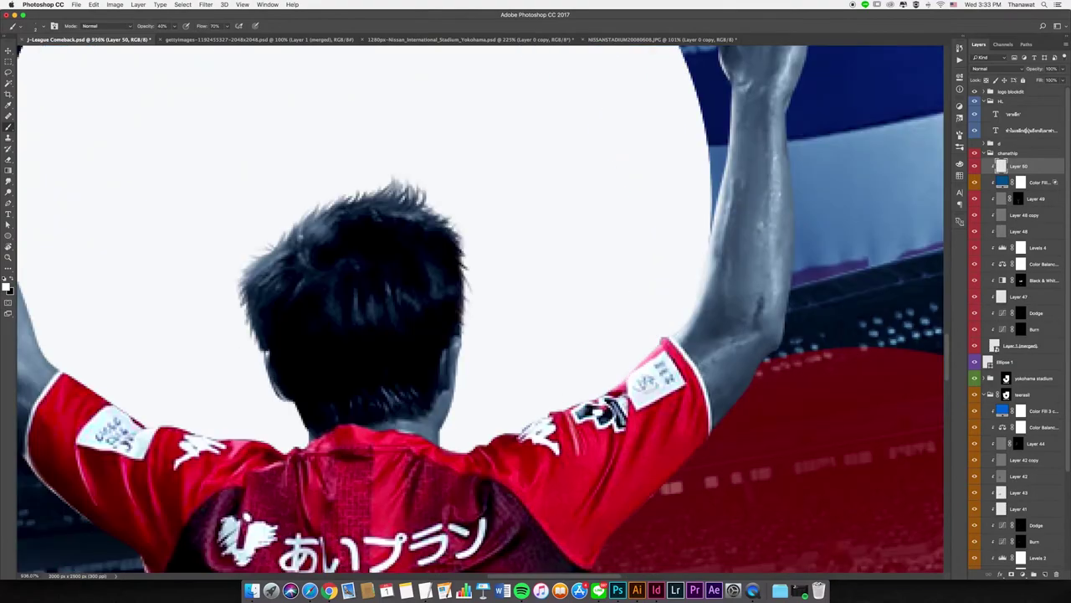
- Erase stray strokes and repaint the jersey and shorts at 40% opacity
{"action": "key", "text": "e"}
{"action": "scroll", "coordinate": [576, 446], "scroll_direction": "down", "scroll_amount": 3}
{"action": "scroll", "coordinate": [576, 447], "scroll_direction": "down", "scroll_amount": 3}
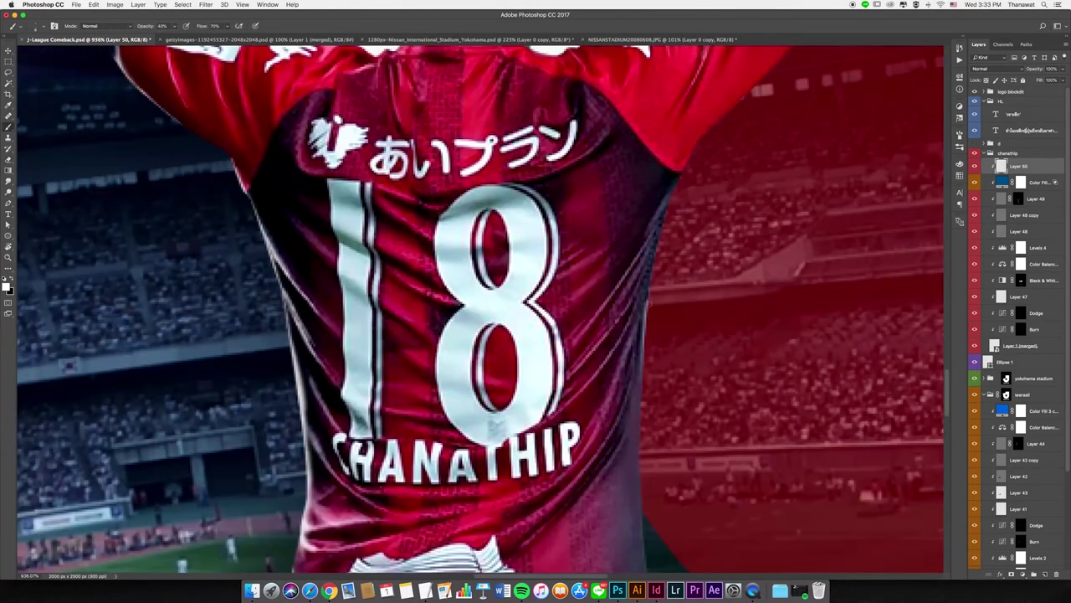
{"action": "scroll", "coordinate": [576, 447], "scroll_direction": "down", "scroll_amount": 1}
{"action": "scroll", "coordinate": [492, 394], "scroll_direction": "down", "scroll_amount": 2}
{"action": "key", "text": "b"}
{"action": "scroll", "coordinate": [492, 392], "scroll_direction": "up", "scroll_amount": 2}
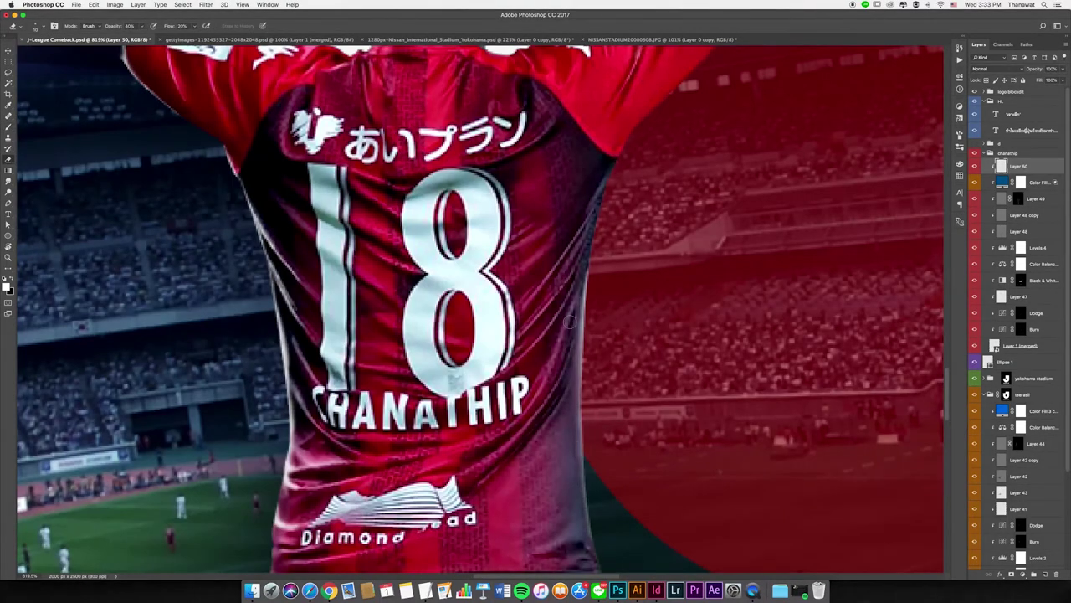
{"action": "scroll", "coordinate": [502, 385], "scroll_direction": "down", "scroll_amount": 5}
{"action": "scroll", "coordinate": [507, 377], "scroll_direction": "up", "scroll_amount": 6}
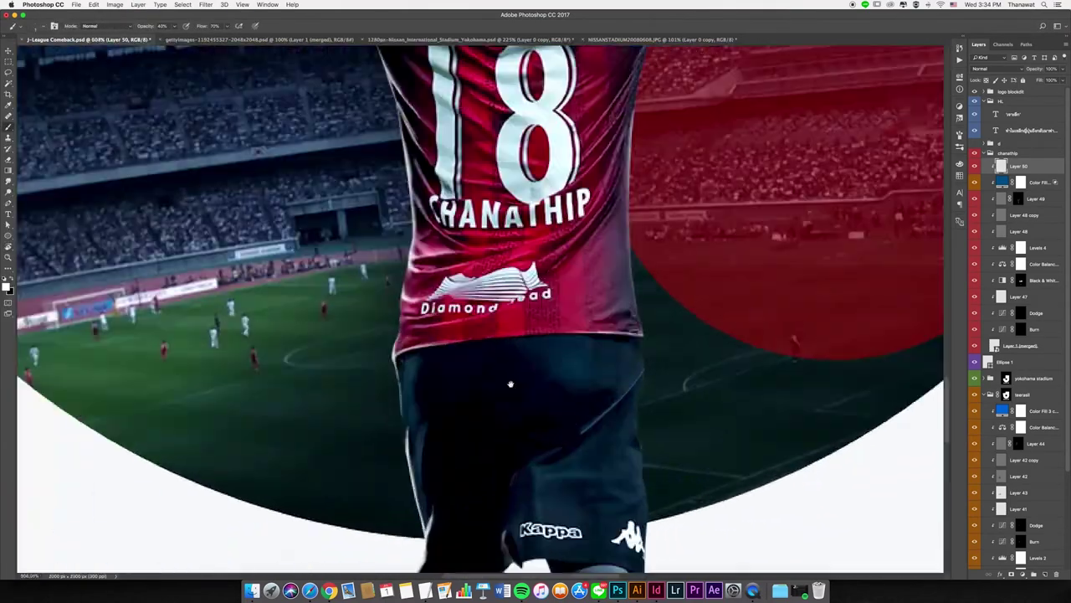
- Rotate the view and select Layer 48 copy to paint over the shorts
{"action": "key", "text": "r"}
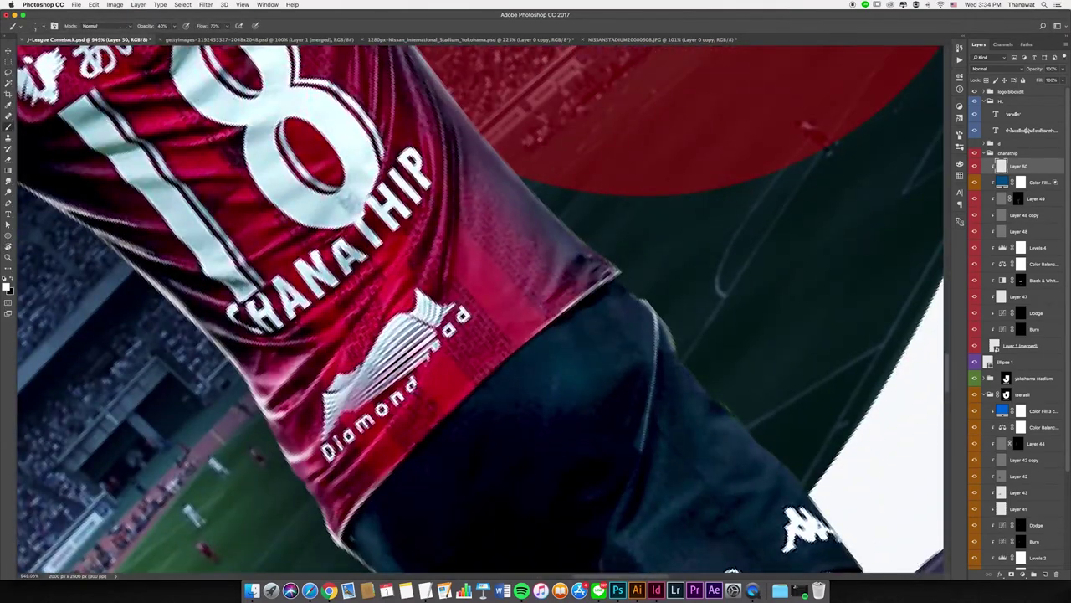
{"action": "scroll", "coordinate": [436, 245], "scroll_direction": "down", "scroll_amount": 5}
{"action": "scroll", "coordinate": [529, 390], "scroll_direction": "up", "scroll_amount": 3}
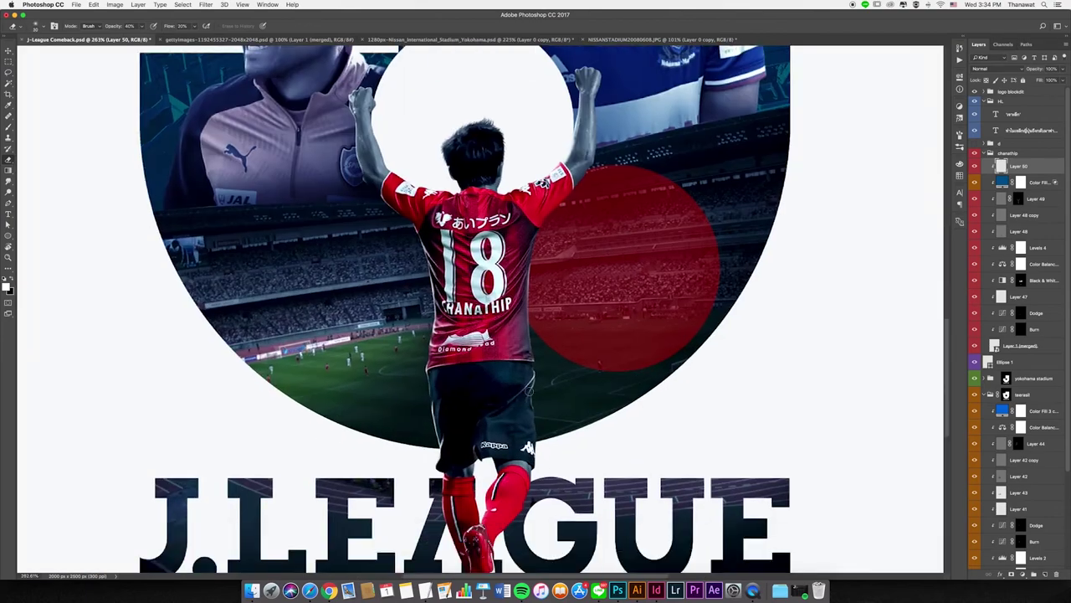
{"action": "scroll", "coordinate": [528, 401], "scroll_direction": "down", "scroll_amount": 5}
{"action": "left_click", "coordinate": [1024, 215]}
{"action": "scroll", "coordinate": [586, 334], "scroll_direction": "up", "scroll_amount": 5}
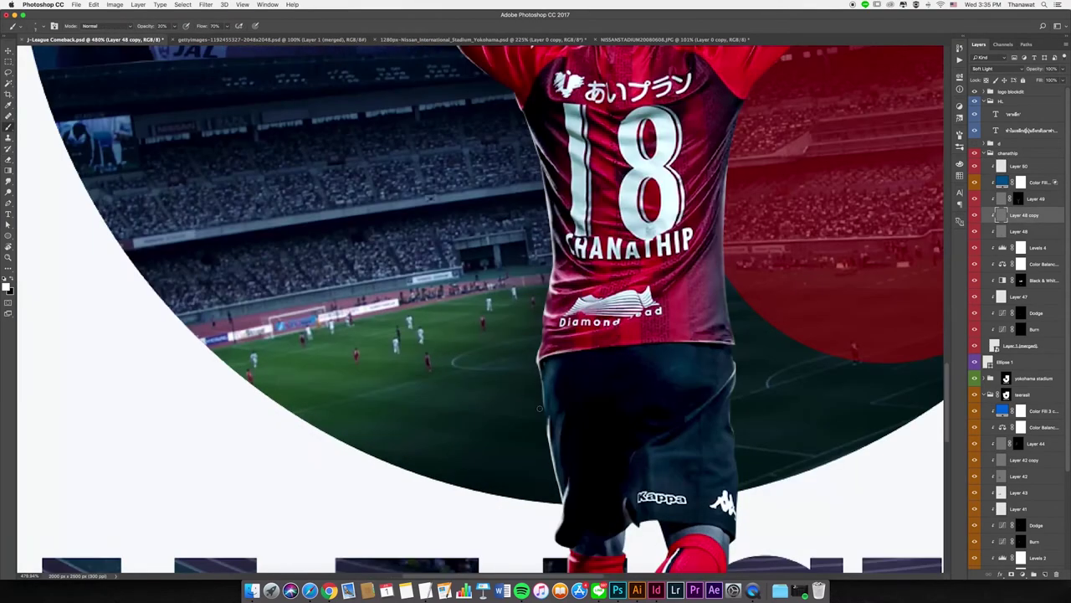
{"action": "scroll", "coordinate": [535, 335], "scroll_direction": "down", "scroll_amount": 3}
{"action": "scroll", "coordinate": [536, 335], "scroll_direction": "down", "scroll_amount": 3}
- Expand the yokohama stadium group and apply the Group 1 (merged) layer mask
{"action": "key", "text": "v"}
{"action": "left_click", "coordinate": [989, 176]}
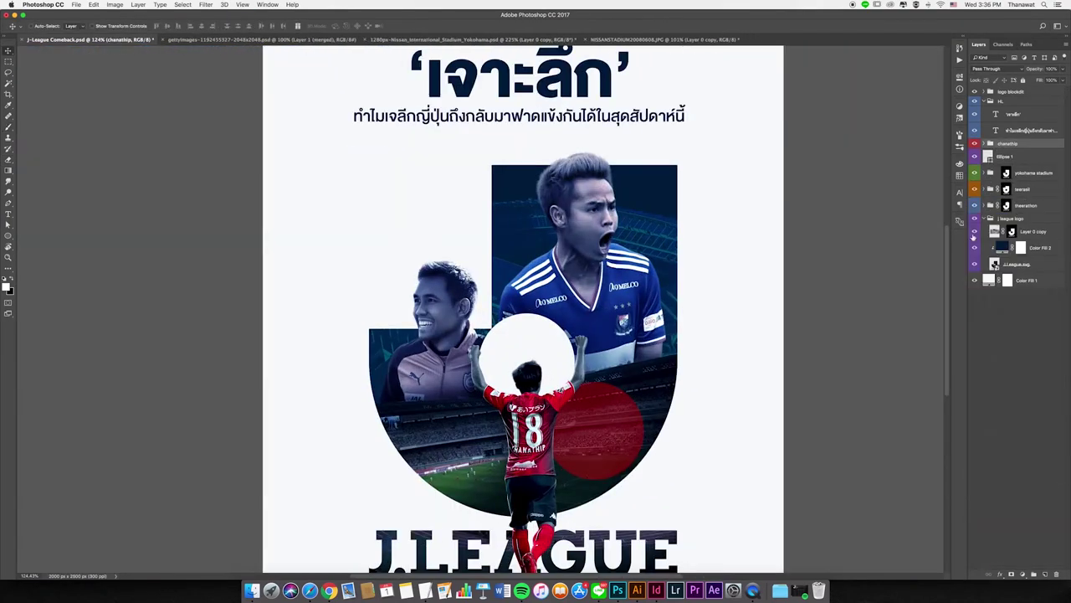
{"action": "left_click", "coordinate": [990, 173]}
{"action": "right_click", "coordinate": [1011, 183]}
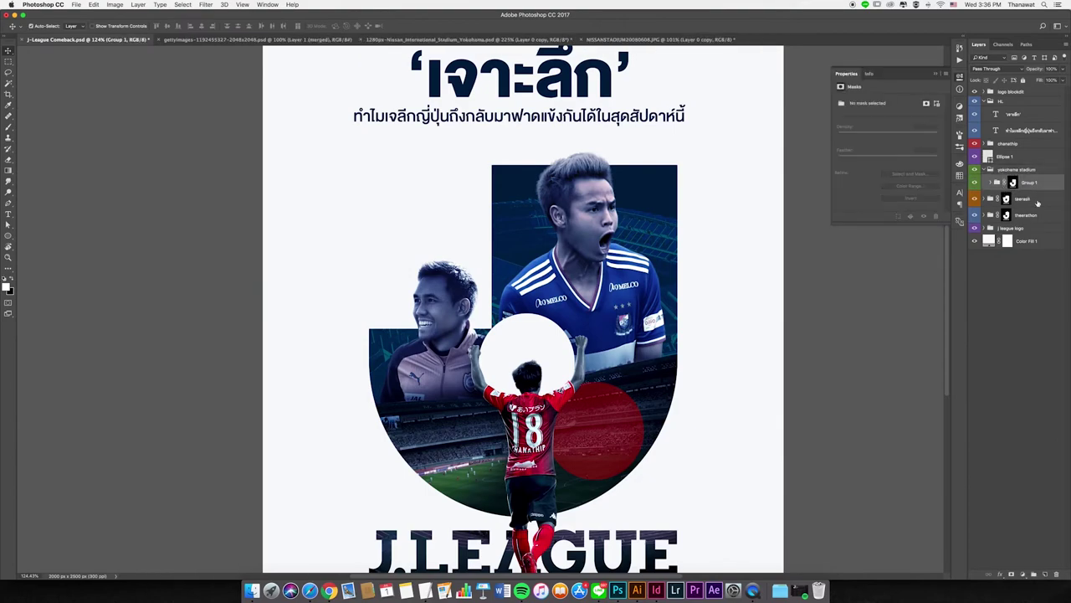
{"action": "left_click", "coordinate": [954, 205]}
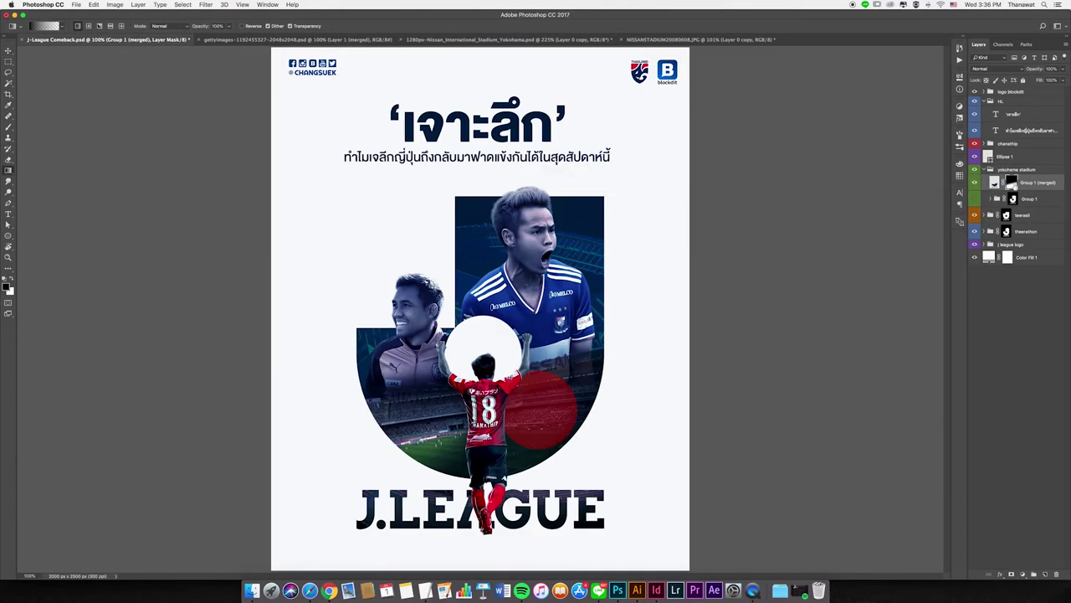
- Fade the stadium photo's lower-left area with a brush stroke
{"action": "scroll", "coordinate": [106, 410], "scroll_direction": "up", "scroll_amount": 5}
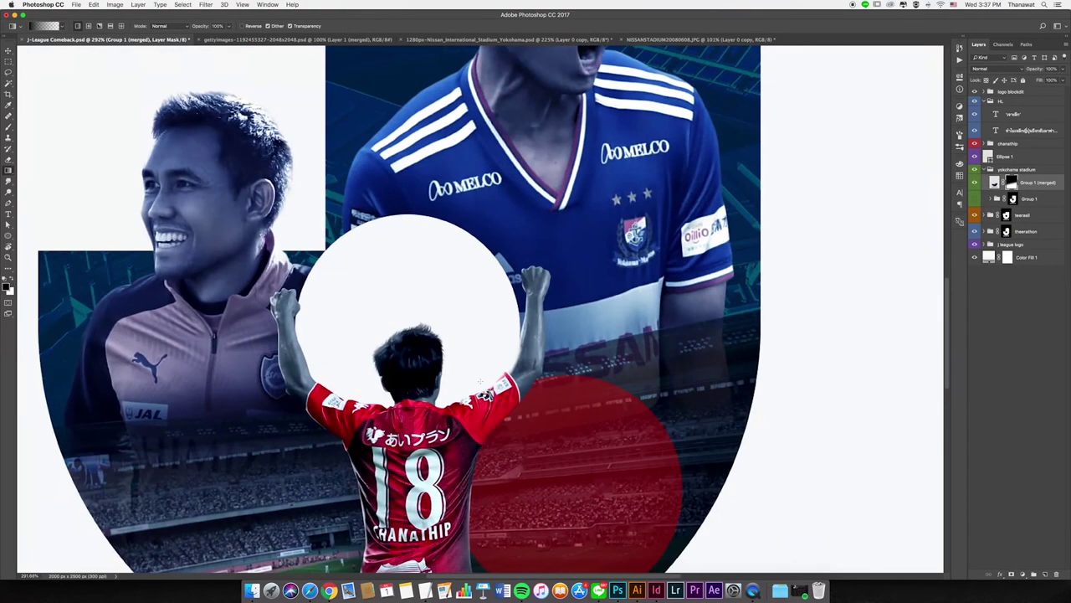
{"action": "key", "text": "b"}
{"action": "left_click_drag", "start_coordinate": [163, 440], "coordinate": [179, 507]}
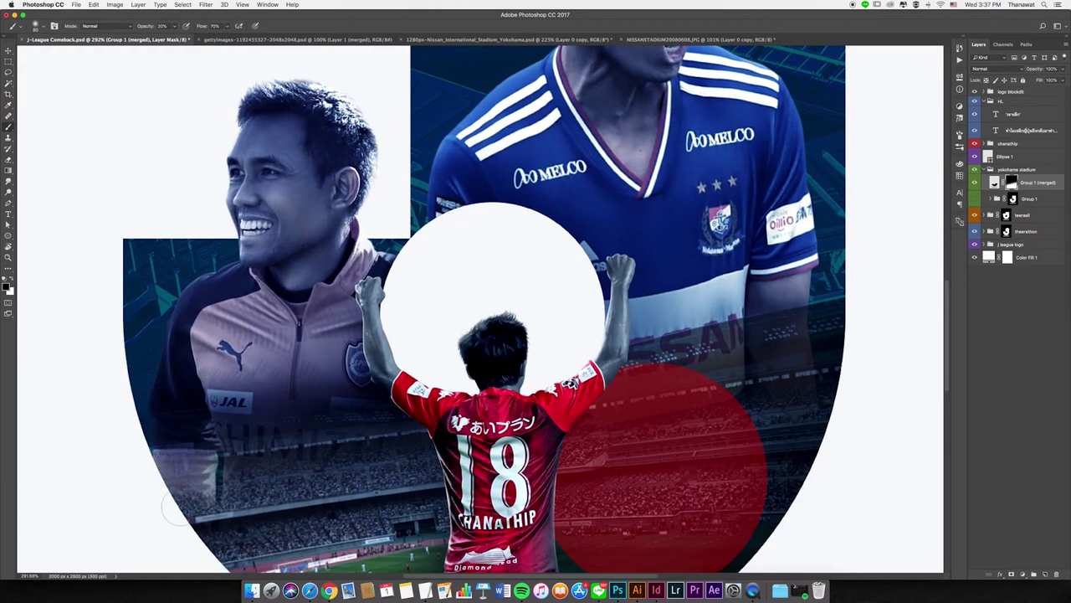
{"action": "key", "text": "ctrl+1"}
- Add a new empty layer, then give Layer 1 (merged) a white layer mask
{"action": "key", "text": "ctrl+shift+alt+n"}
{"action": "key", "text": "g"}
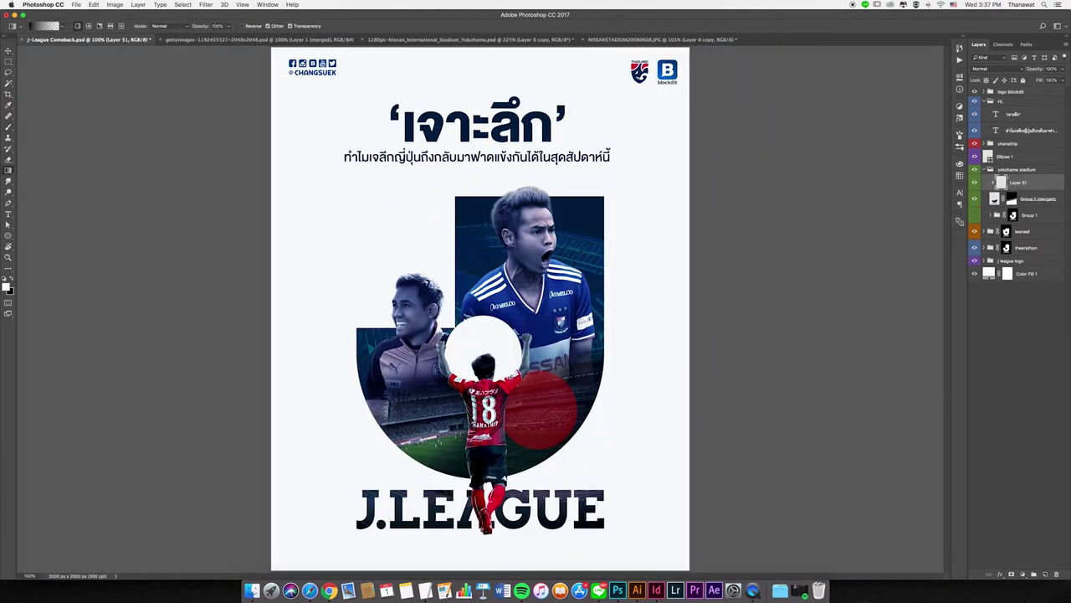
{"action": "left_click", "coordinate": [985, 215]}
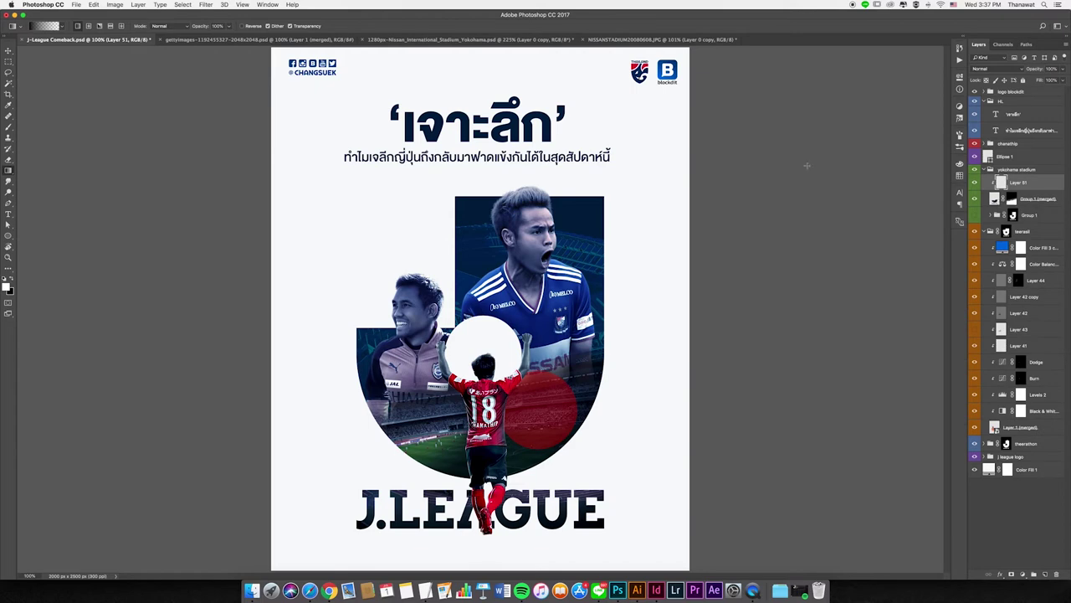
{"action": "left_click", "coordinate": [1021, 427]}
{"action": "left_click", "coordinate": [1011, 574]}
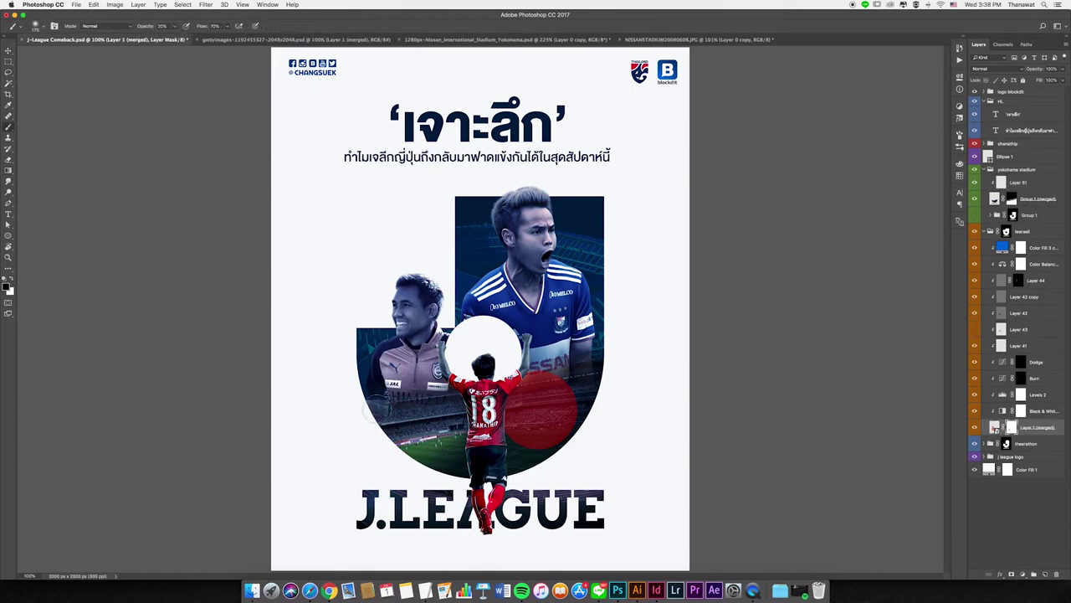
{"action": "key", "text": "ctrl+plus"}
{"action": "key", "text": "ctrl+0"}
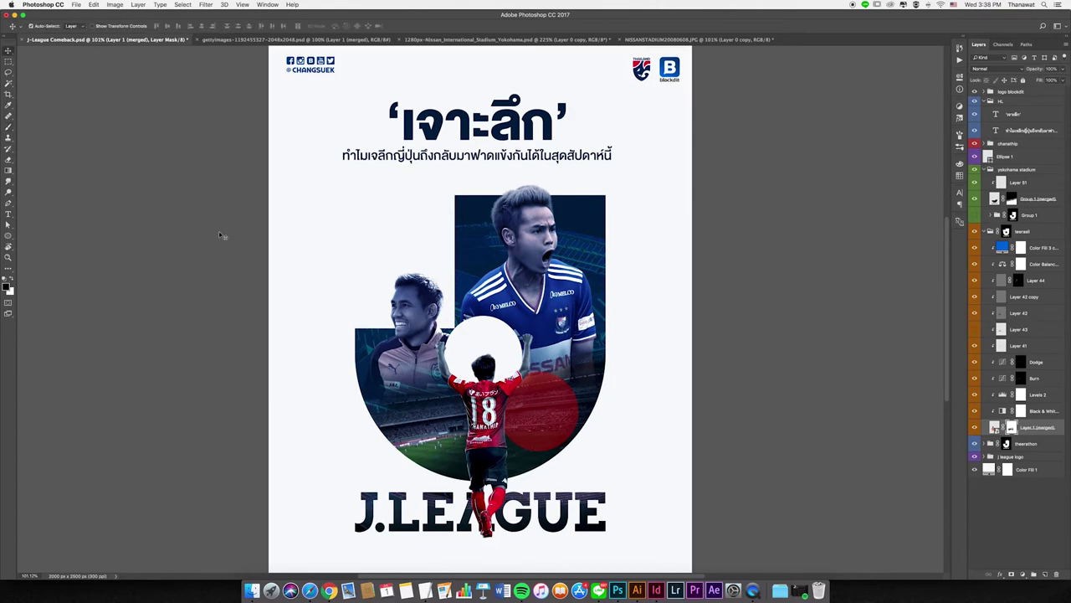
- Brush on the mask to soften the player photo around the J artwork
{"action": "left_click", "coordinate": [990, 231]}
{"action": "key", "text": "b"}
{"action": "scroll", "coordinate": [546, 402], "scroll_direction": "up", "scroll_amount": 3}
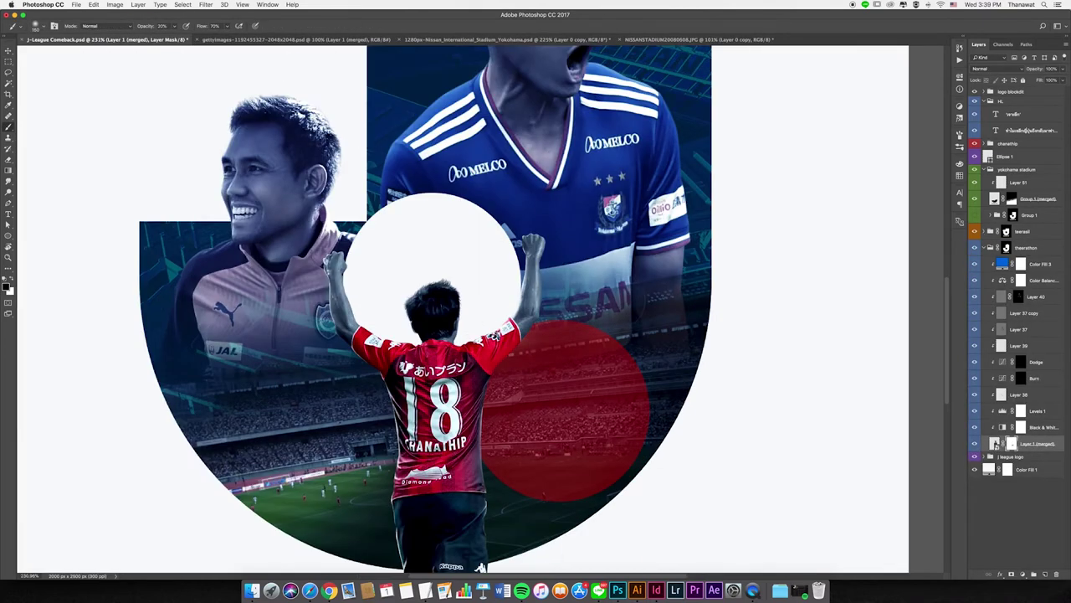
{"action": "scroll", "coordinate": [520, 377], "scroll_direction": "down", "scroll_amount": 5}
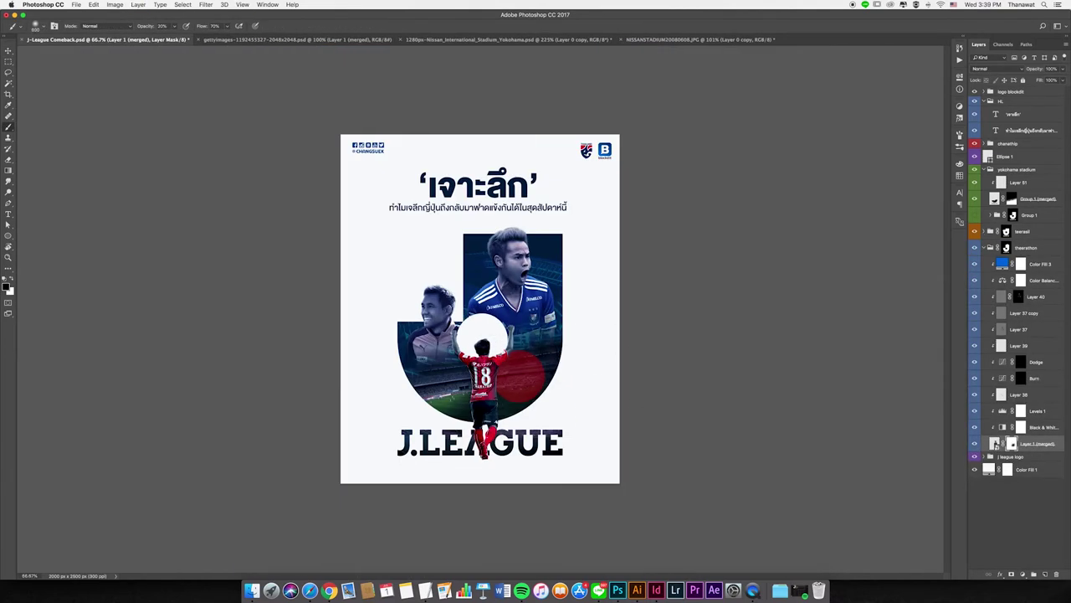
{"action": "scroll", "coordinate": [507, 341], "scroll_direction": "up", "scroll_amount": 5}
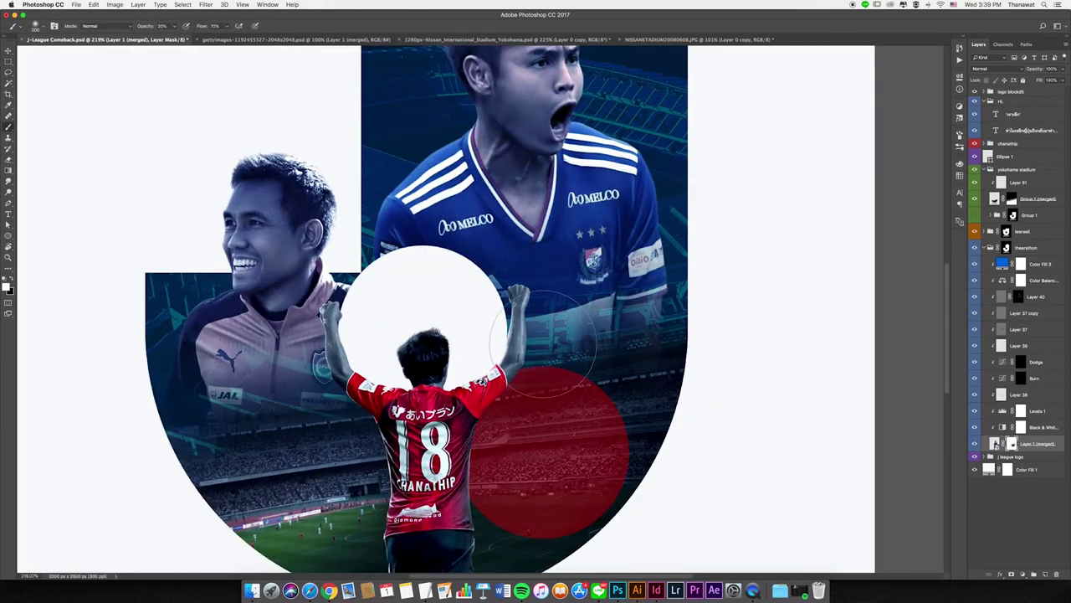
{"action": "scroll", "coordinate": [507, 335], "scroll_direction": "down", "scroll_amount": 5}
{"action": "left_click", "coordinate": [990, 247]}
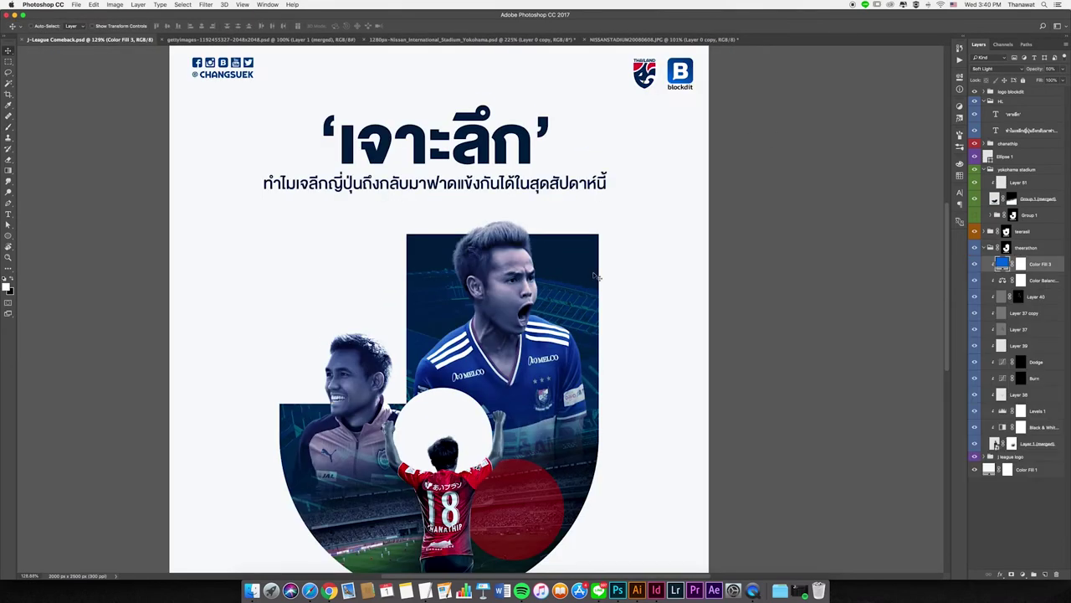
- Paint soft light tones around the shouting player's face with the view rotated upside down
{"action": "scroll", "coordinate": [582, 288], "scroll_direction": "up", "scroll_amount": 5}
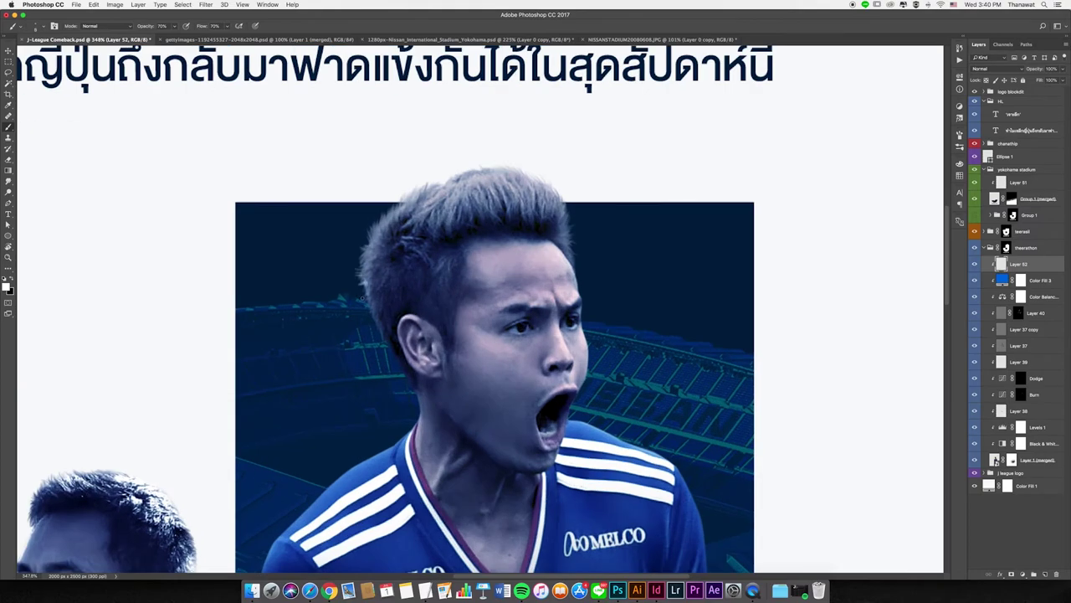
{"action": "scroll", "coordinate": [582, 288], "scroll_direction": "up", "scroll_amount": 3}
{"action": "left_click_drag", "start_coordinate": [582, 288], "coordinate": [379, 332]}
{"action": "scroll", "coordinate": [385, 398], "scroll_direction": "up", "scroll_amount": 3}
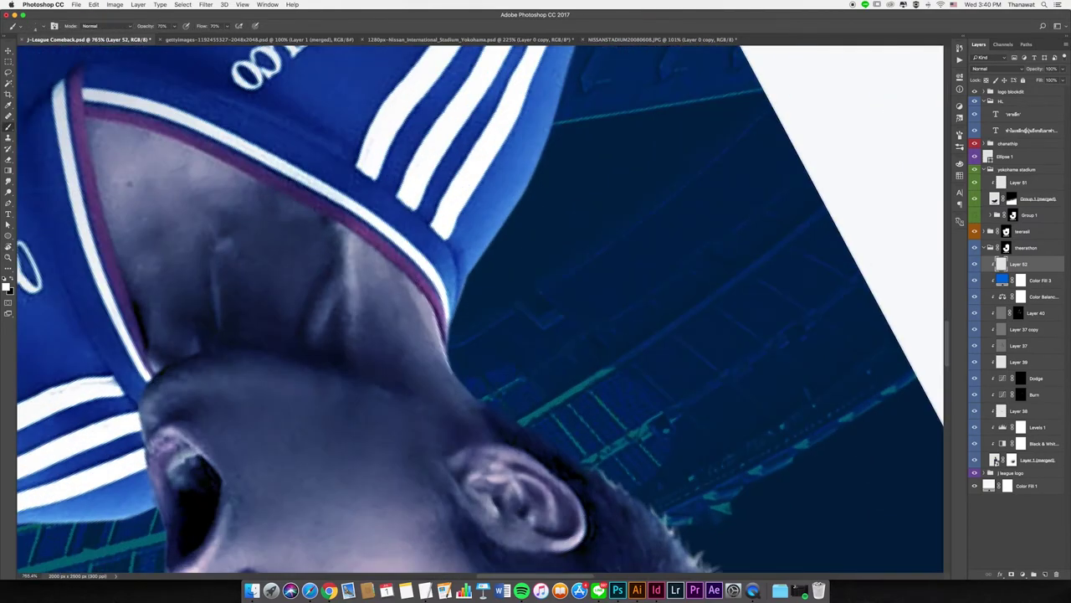
{"action": "key", "text": "Escape"}
{"action": "scroll", "coordinate": [520, 228], "scroll_direction": "down", "scroll_amount": 10}
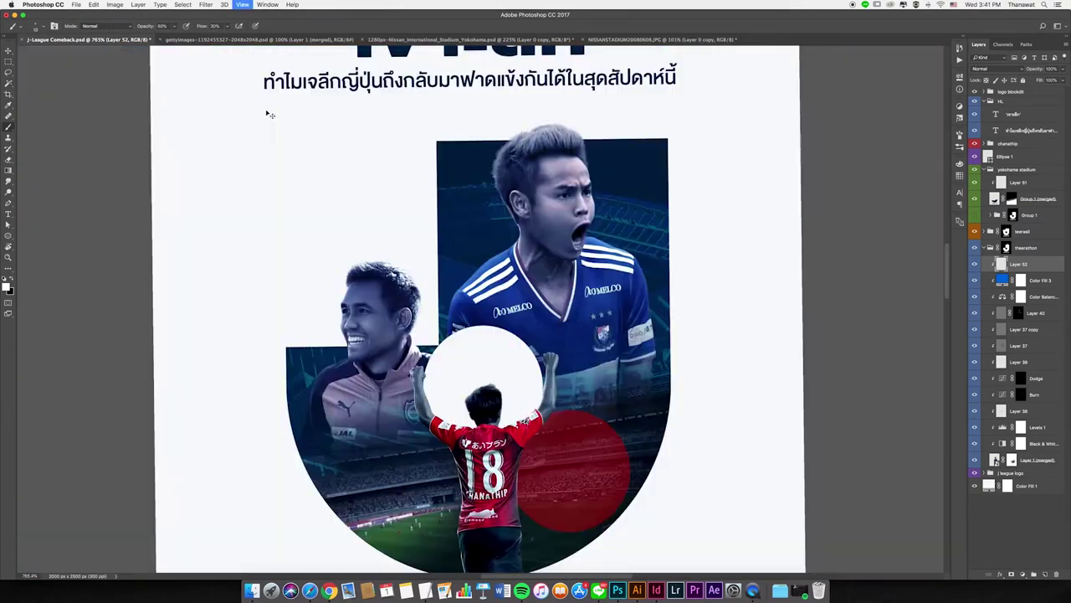
{"action": "scroll", "coordinate": [540, 188], "scroll_direction": "up", "scroll_amount": 8}
{"action": "scroll", "coordinate": [562, 177], "scroll_direction": "up", "scroll_amount": 3}
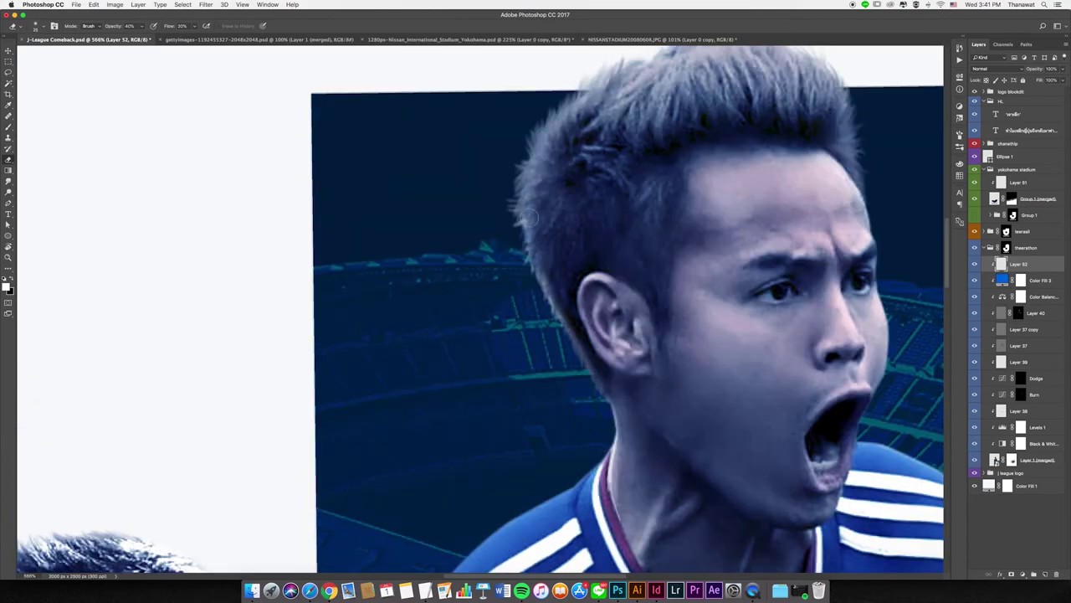
{"action": "scroll", "coordinate": [529, 217], "scroll_direction": "down", "scroll_amount": 4}
{"action": "scroll", "coordinate": [519, 276], "scroll_direction": "up", "scroll_amount": 2}
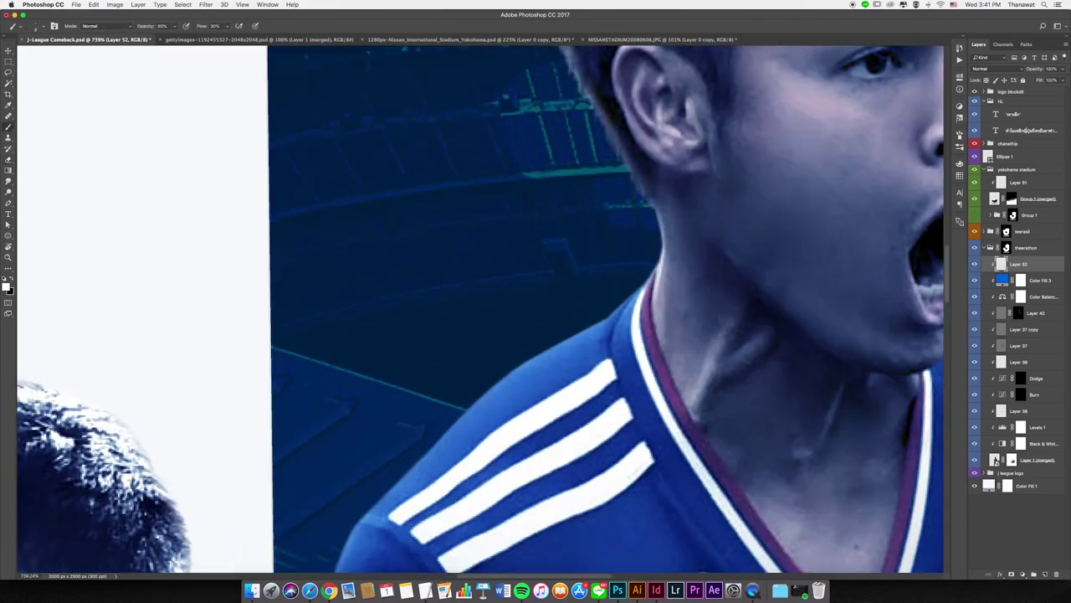
{"action": "scroll", "coordinate": [502, 292], "scroll_direction": "down", "scroll_amount": 3}
{"action": "scroll", "coordinate": [645, 230], "scroll_direction": "up", "scroll_amount": 3}
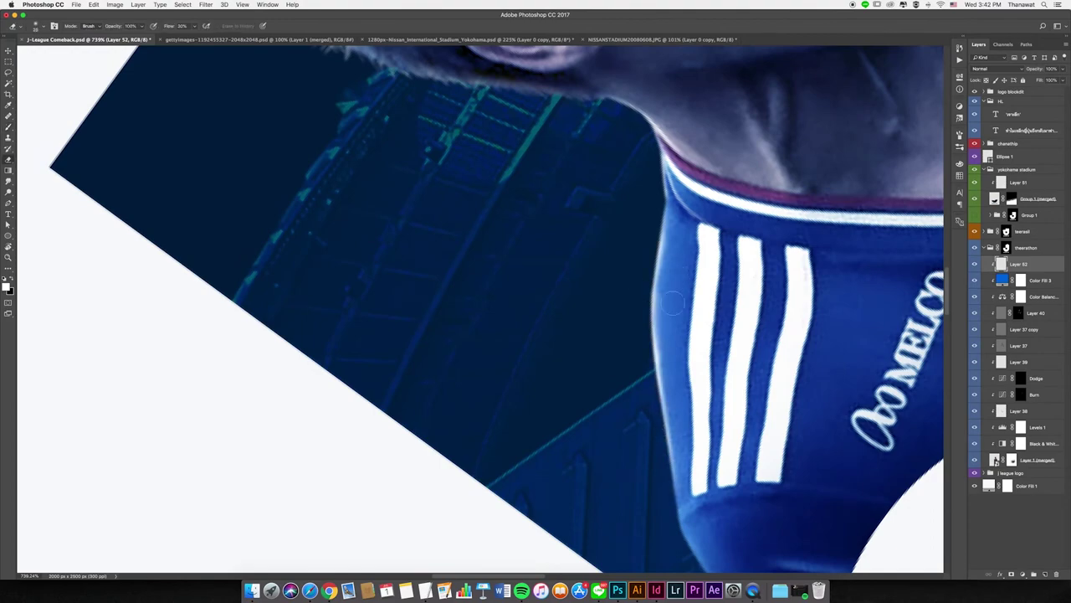
- Paint light tones over the player's head and collar, resetting the view rotation
{"action": "left_click_drag", "start_coordinate": [604, 418], "coordinate": [495, 215]}
{"action": "key", "text": "b"}
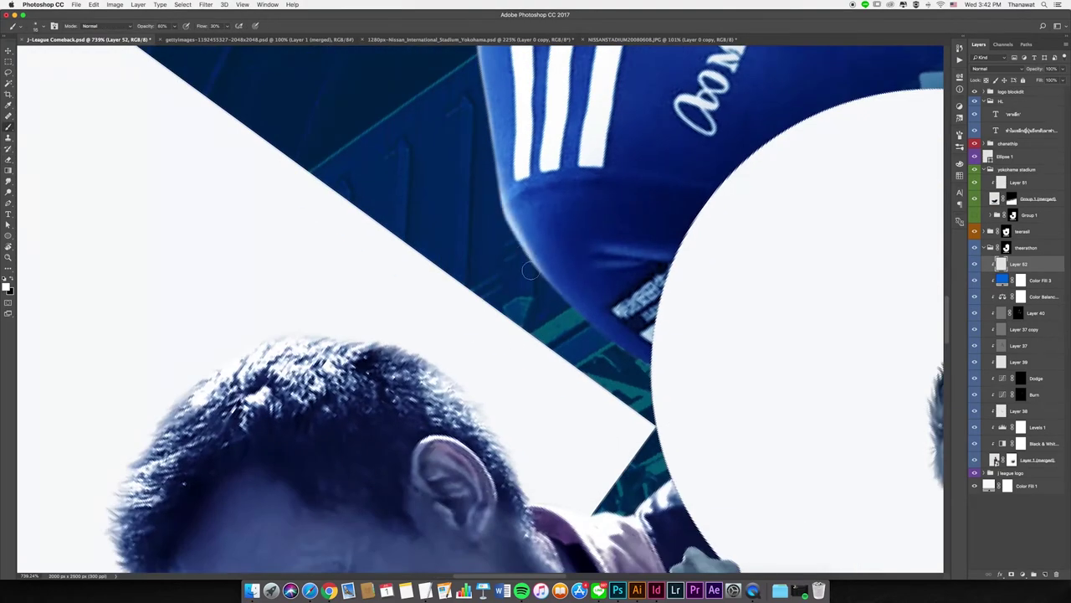
{"action": "key", "text": "ctrl+0"}
{"action": "scroll", "coordinate": [513, 347], "scroll_direction": "up", "scroll_amount": 5}
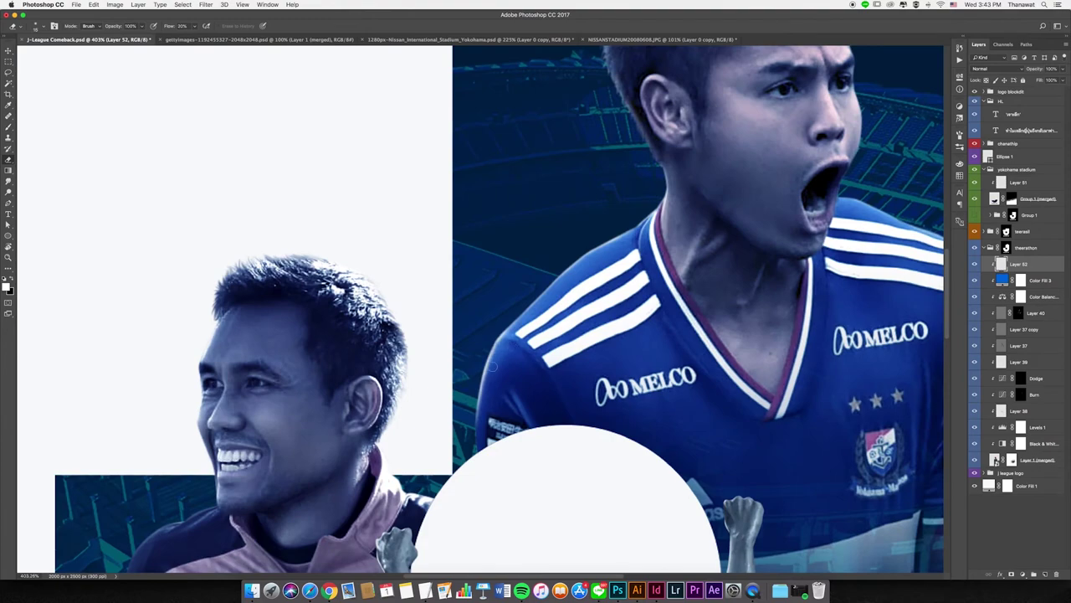
{"action": "scroll", "coordinate": [490, 373], "scroll_direction": "up", "scroll_amount": 2}
{"action": "scroll", "coordinate": [449, 270], "scroll_direction": "up", "scroll_amount": 3}
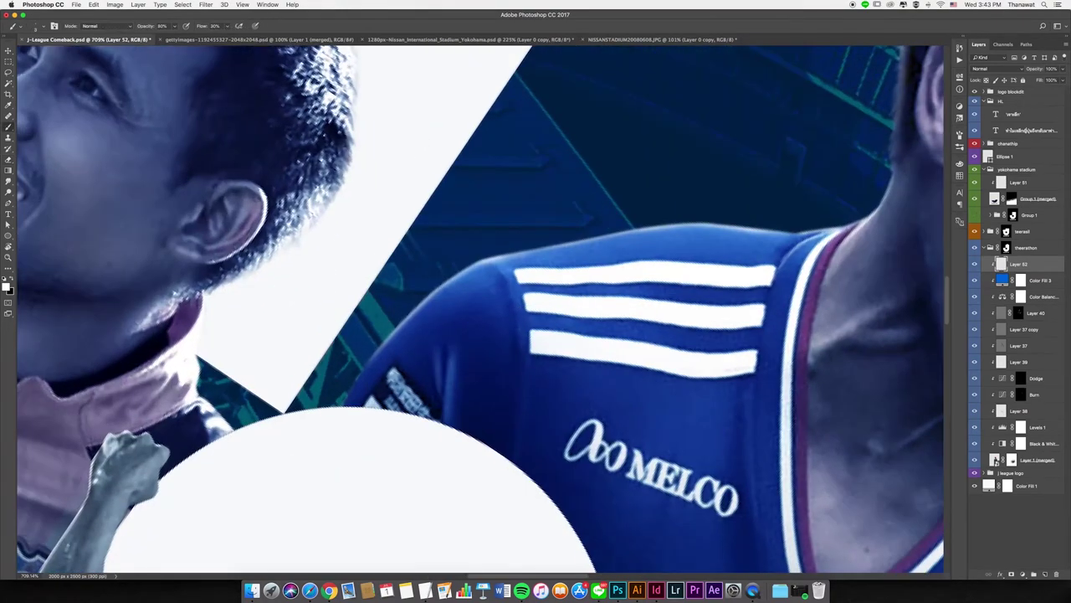
{"action": "key", "text": "ctrl+0"}
{"action": "scroll", "coordinate": [350, 216], "scroll_direction": "up", "scroll_amount": 5}
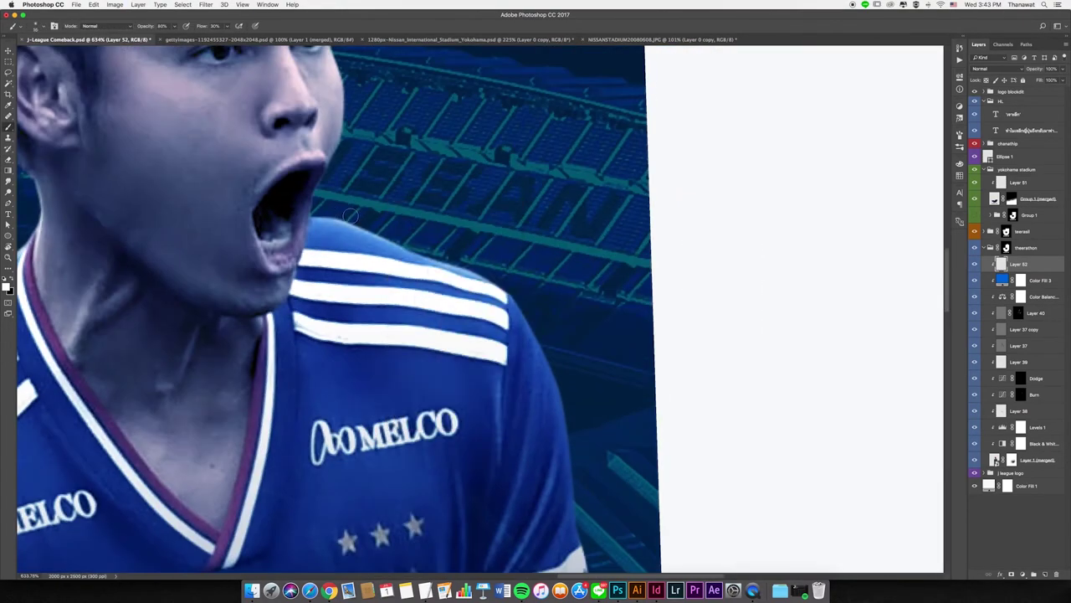
{"action": "scroll", "coordinate": [473, 201], "scroll_direction": "down", "scroll_amount": 2}
{"action": "scroll", "coordinate": [473, 201], "scroll_direction": "down", "scroll_amount": 3}
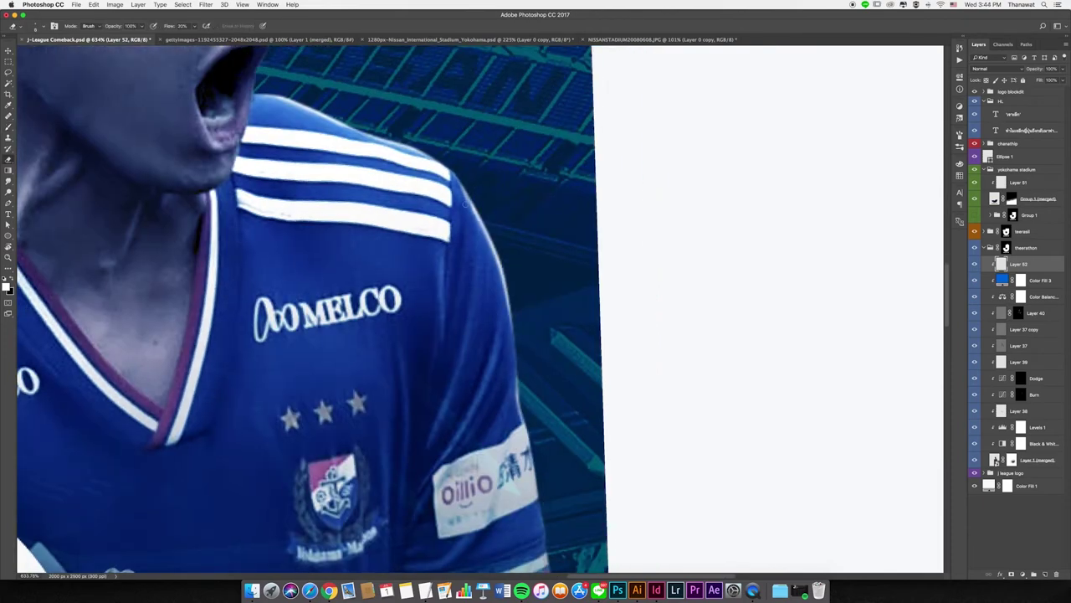
{"action": "scroll", "coordinate": [465, 205], "scroll_direction": "down", "scroll_amount": 2}
- Refine the neck and shoulder tones, alternating between eraser and brush
{"action": "key", "text": "ctrl+0"}
{"action": "scroll", "coordinate": [553, 241], "scroll_direction": "up", "scroll_amount": 5}
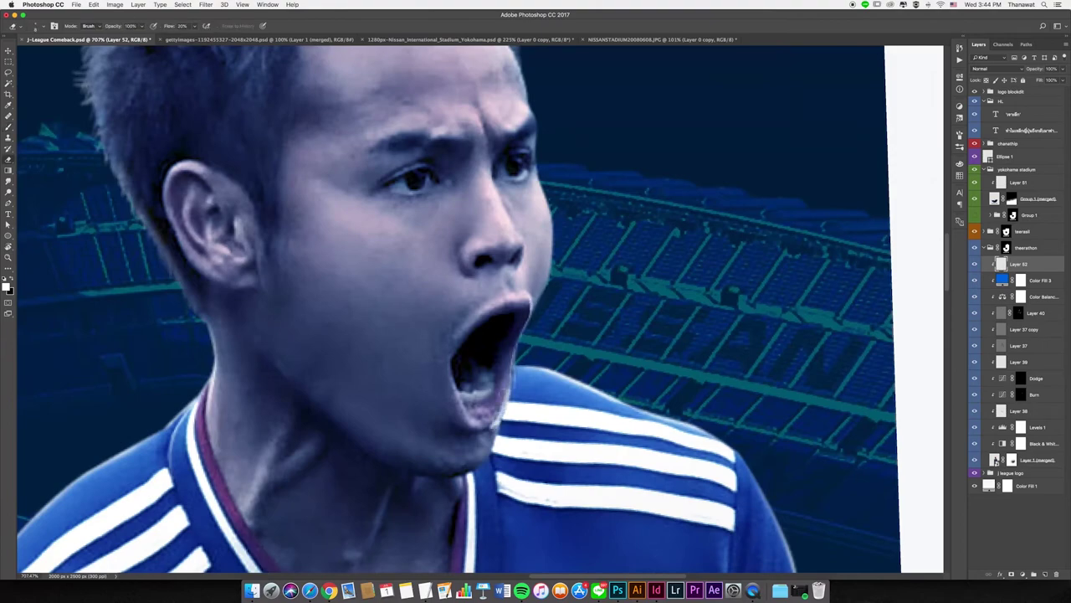
{"action": "scroll", "coordinate": [518, 378], "scroll_direction": "down", "scroll_amount": 2}
{"action": "key", "text": "b"}
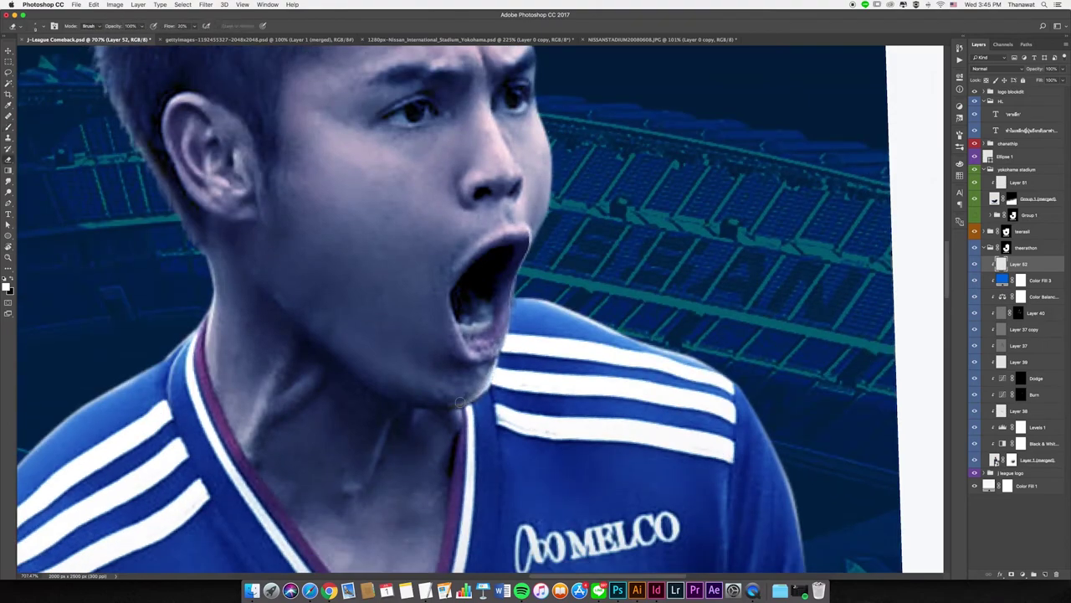
{"action": "scroll", "coordinate": [459, 402], "scroll_direction": "down", "scroll_amount": 5}
{"action": "scroll", "coordinate": [528, 273], "scroll_direction": "up", "scroll_amount": 5}
{"action": "scroll", "coordinate": [469, 329], "scroll_direction": "down", "scroll_amount": 6}
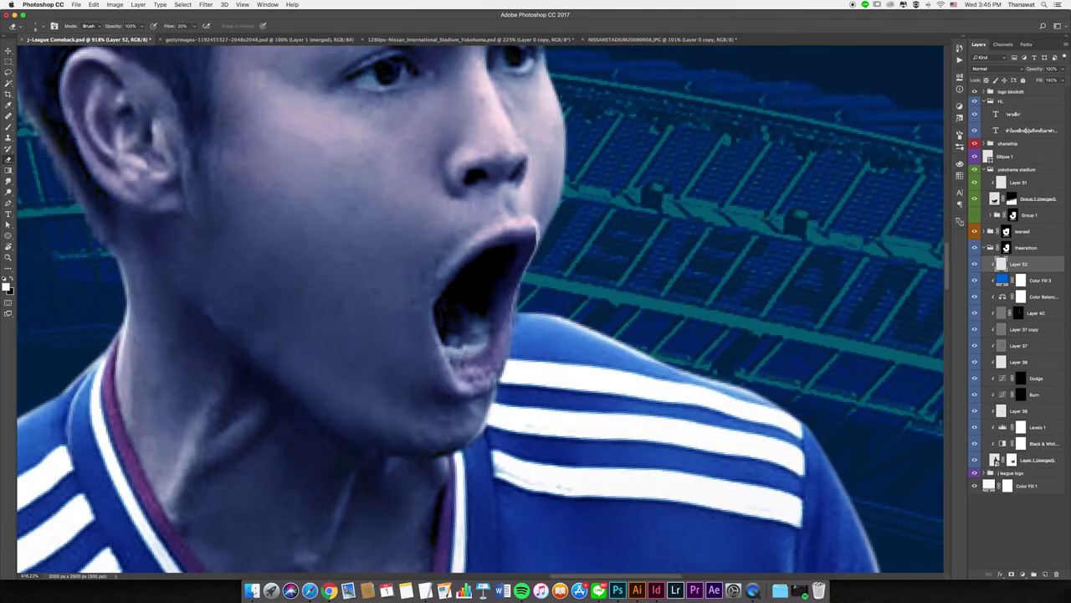
{"action": "scroll", "coordinate": [486, 276], "scroll_direction": "down", "scroll_amount": 4}
- Tilt the view around the left player's jacket and check the brush presets
{"action": "key", "text": "r"}
{"action": "scroll", "coordinate": [508, 224], "scroll_direction": "up", "scroll_amount": 4}
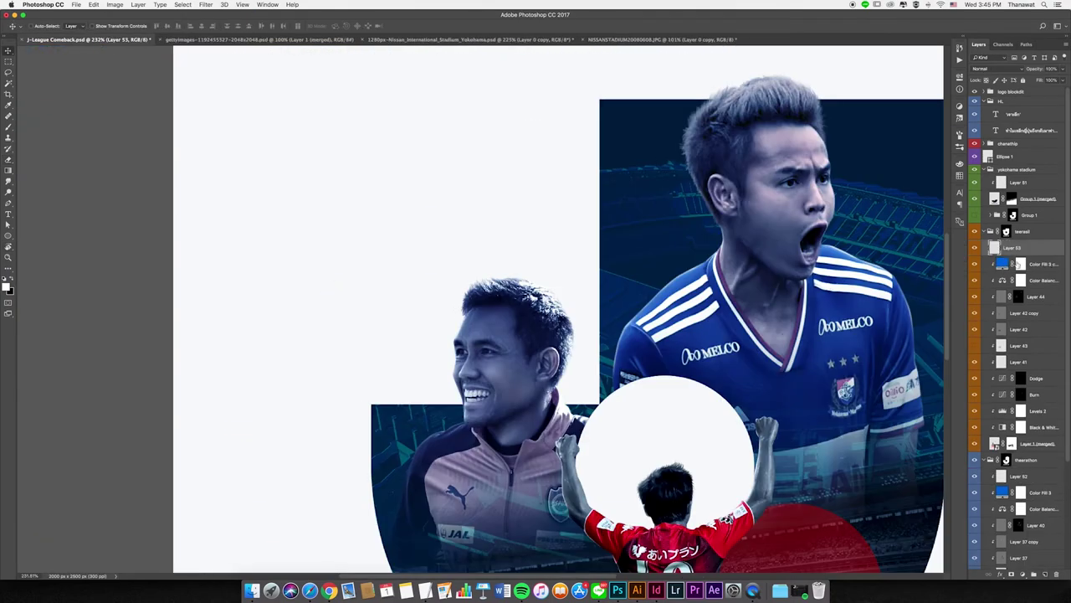
{"action": "scroll", "coordinate": [469, 318], "scroll_direction": "up", "scroll_amount": 3}
{"action": "scroll", "coordinate": [435, 418], "scroll_direction": "up", "scroll_amount": 2}
{"action": "key", "text": "b"}
{"action": "left_click_drag", "start_coordinate": [502, 335], "coordinate": [352, 265]}
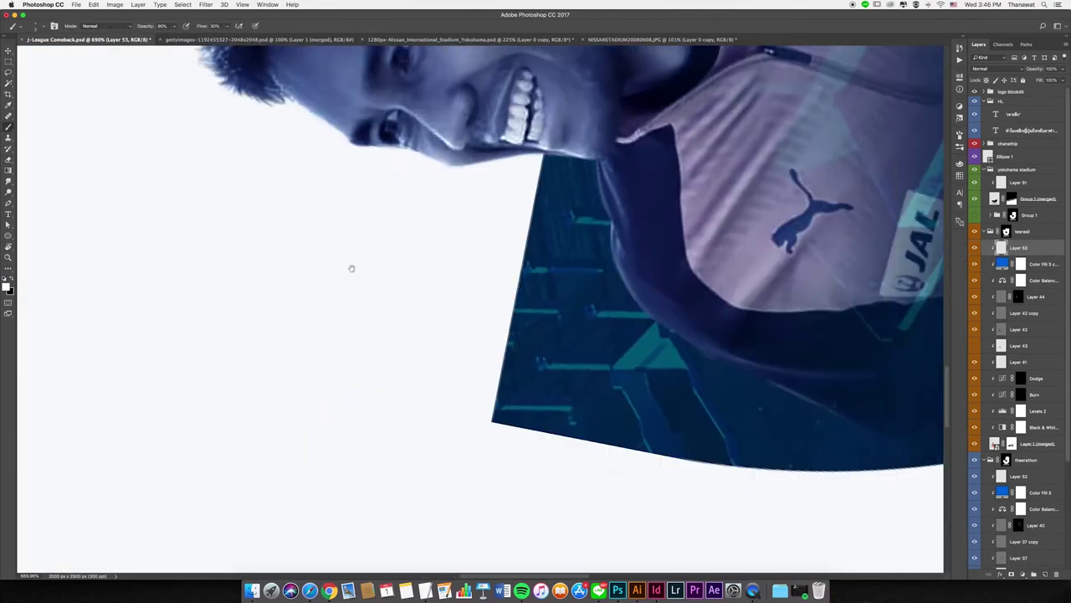
{"action": "scroll", "coordinate": [455, 267], "scroll_direction": "up", "scroll_amount": 5}
{"action": "right_click", "coordinate": [461, 254]}
{"action": "key", "text": "Escape"}
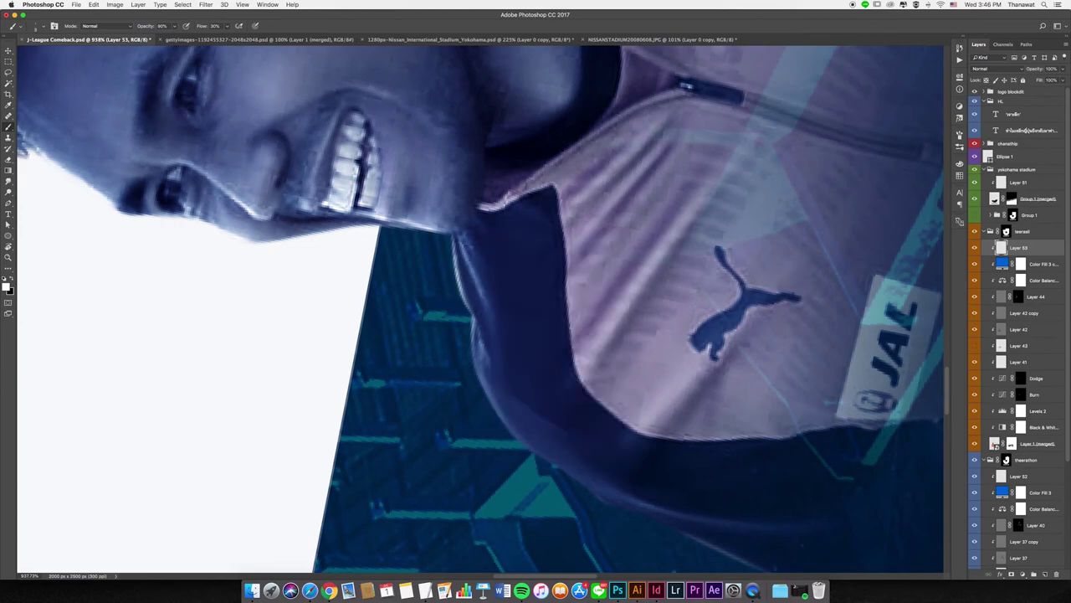
{"action": "right_click", "coordinate": [513, 419]}
{"action": "key", "text": "Escape"}
- Turn the view upright and erase colour wash edges around the jackets
{"action": "key", "text": "r"}
{"action": "mouse_move", "coordinate": [502, 402]}
{"action": "left_mouse_down"}
{"action": "mouse_move", "coordinate": [478, 299]}
{"action": "mouse_move", "coordinate": [485, 226]}
{"action": "left_mouse_up"}
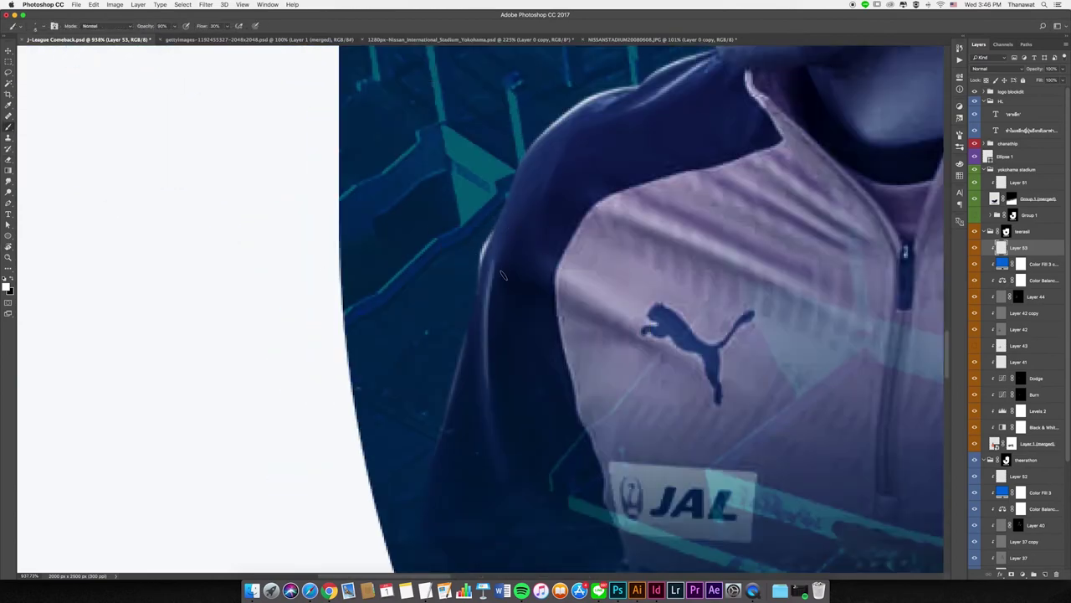
{"action": "key", "text": "super+0"}
{"action": "key", "text": "e"}
{"action": "scroll", "coordinate": [536, 351], "scroll_direction": "up", "scroll_amount": 5}
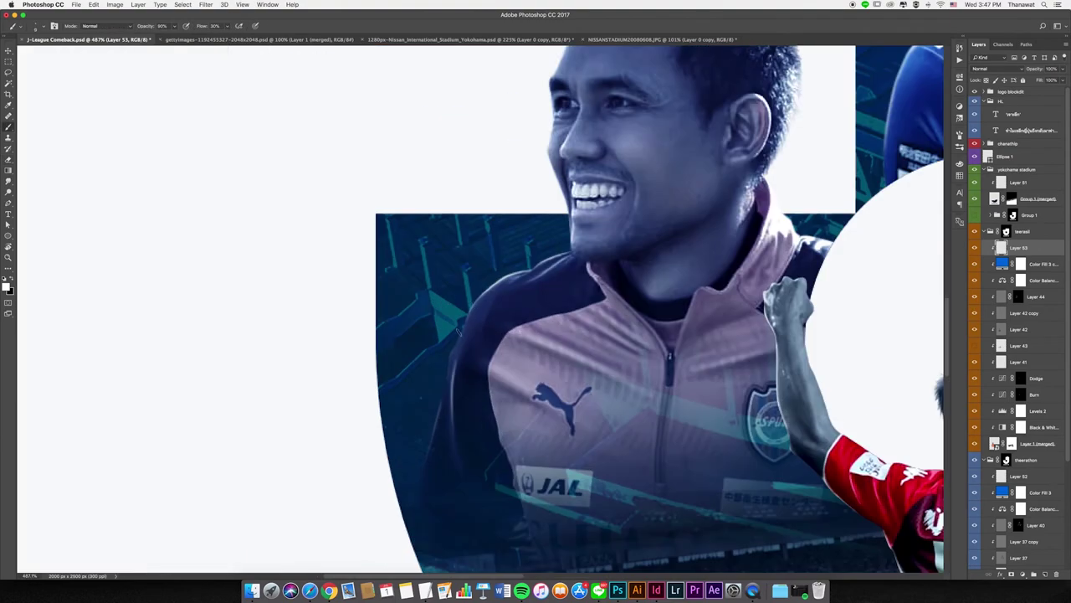
{"action": "scroll", "coordinate": [529, 332], "scroll_direction": "up", "scroll_amount": 2}
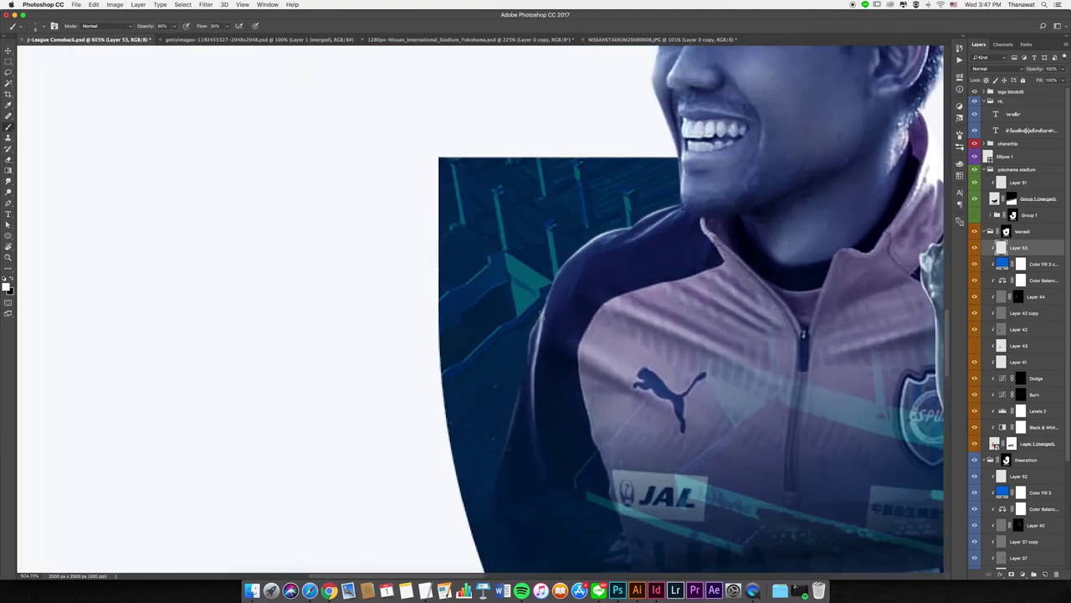
{"action": "key", "text": "super+0"}
- Erase the wash around the raised arm and save the poster
{"action": "scroll", "coordinate": [363, 210], "scroll_direction": "up", "scroll_amount": 5}
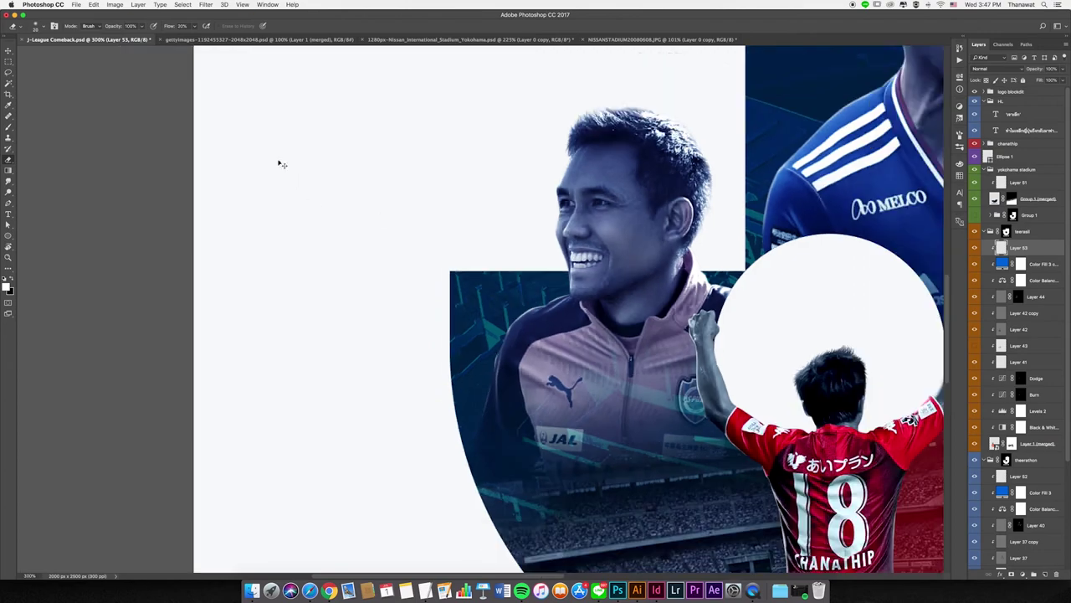
{"action": "key", "text": "super+0"}
{"action": "scroll", "coordinate": [507, 342], "scroll_direction": "up", "scroll_amount": 3}
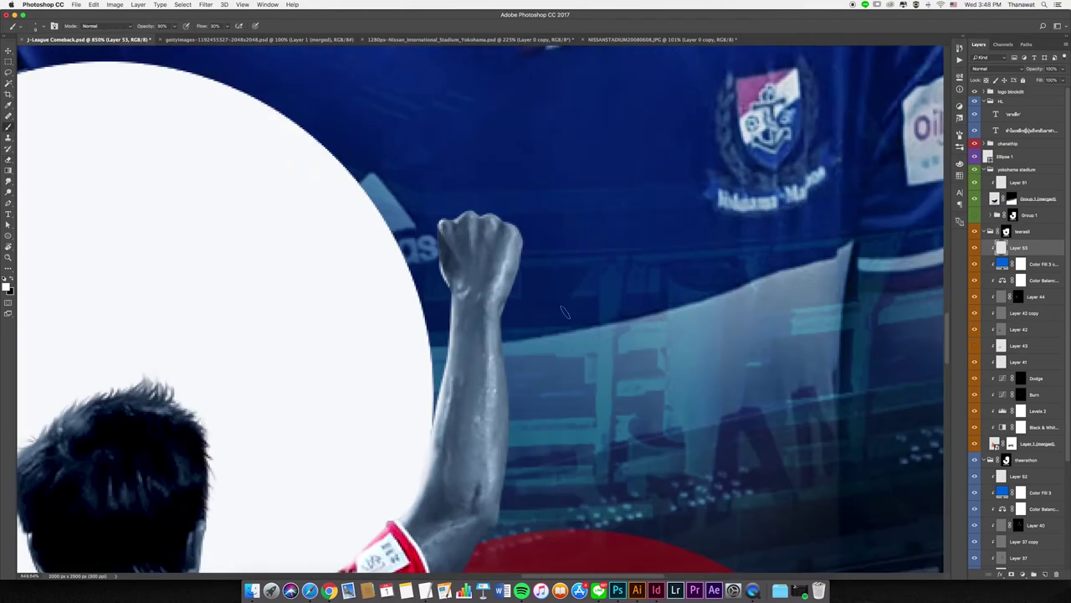
{"action": "scroll", "coordinate": [508, 342], "scroll_direction": "up", "scroll_amount": 2}
{"action": "scroll", "coordinate": [507, 342], "scroll_direction": "up", "scroll_amount": 2}
{"action": "scroll", "coordinate": [507, 343], "scroll_direction": "up", "scroll_amount": 1}
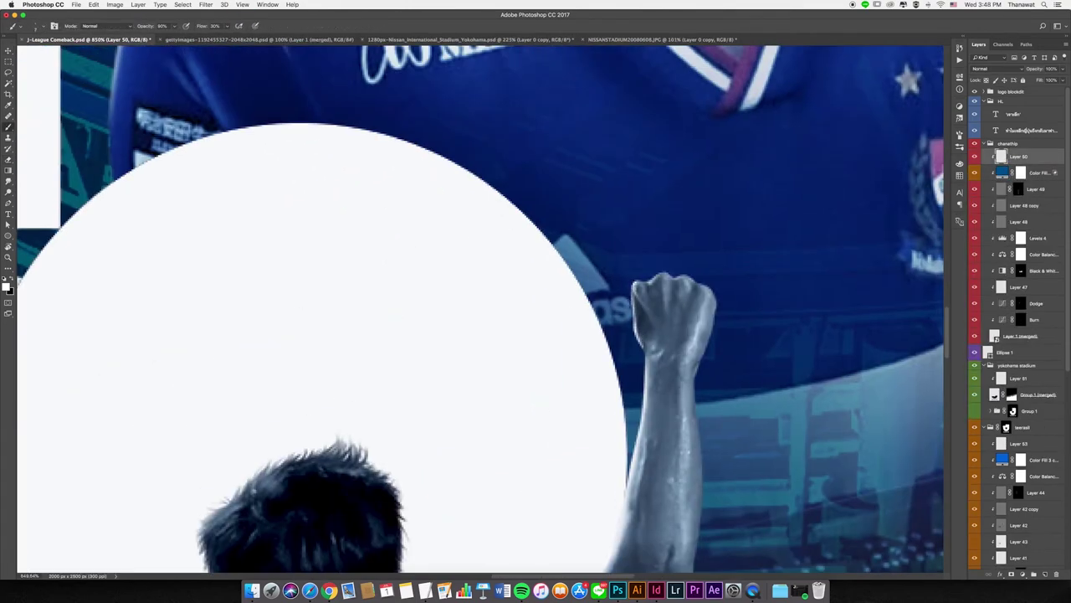
{"action": "scroll", "coordinate": [686, 368], "scroll_direction": "down", "scroll_amount": 3}
{"action": "scroll", "coordinate": [669, 355], "scroll_direction": "down", "scroll_amount": 3}
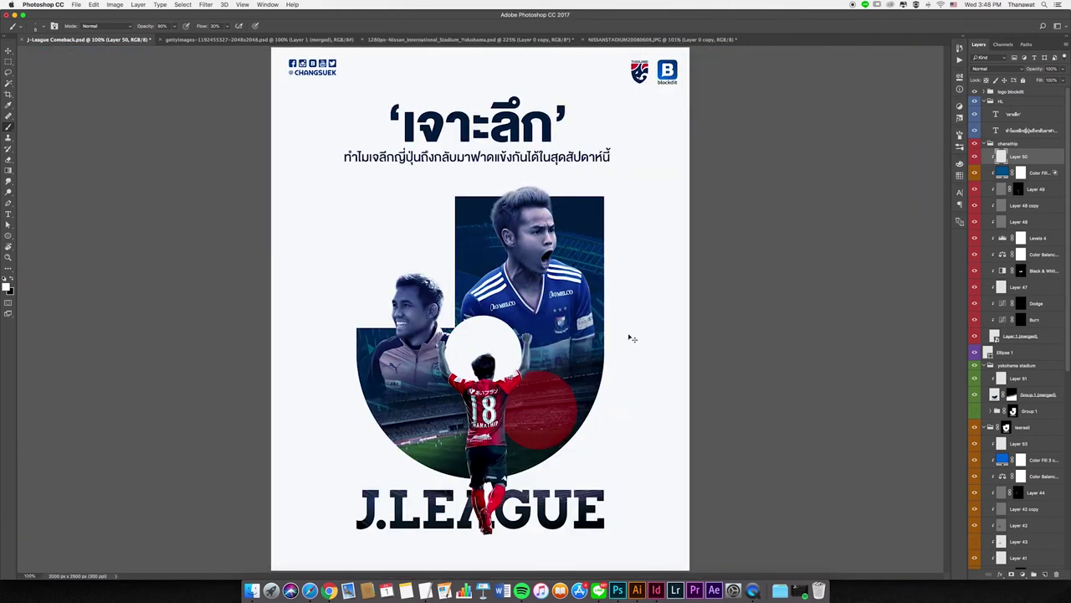
{"action": "scroll", "coordinate": [637, 339], "scroll_direction": "down", "scroll_amount": 2}
{"action": "key", "text": "v"}
{"action": "key", "text": "super+s"}
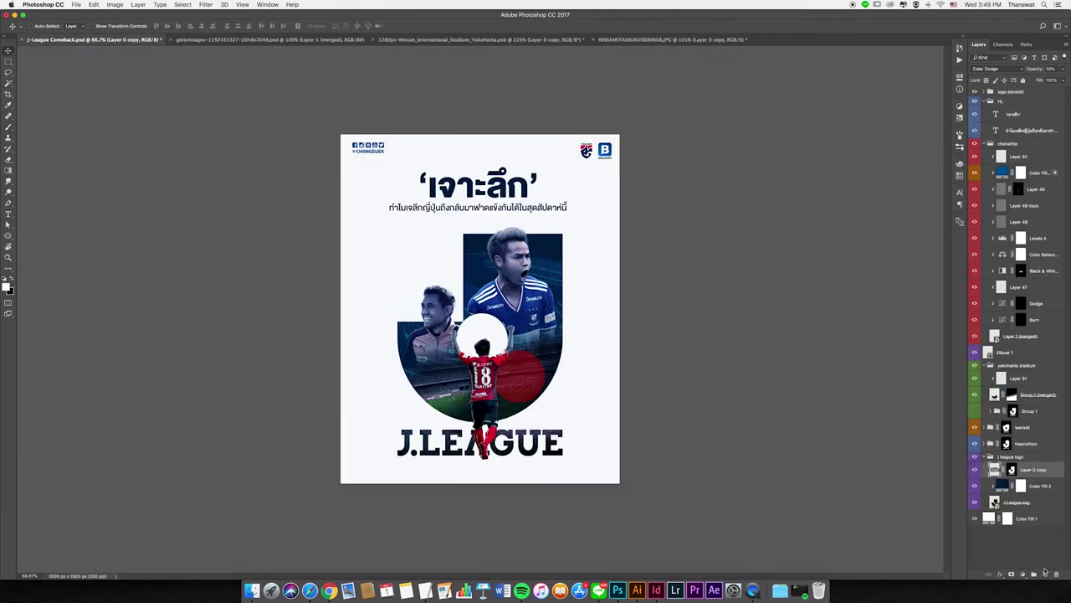
- Add a Normal-blend layer in the J league logo group with a cyan gradient over the J backdrop's top
{"action": "key", "text": "g"}
{"action": "key", "text": "v"}
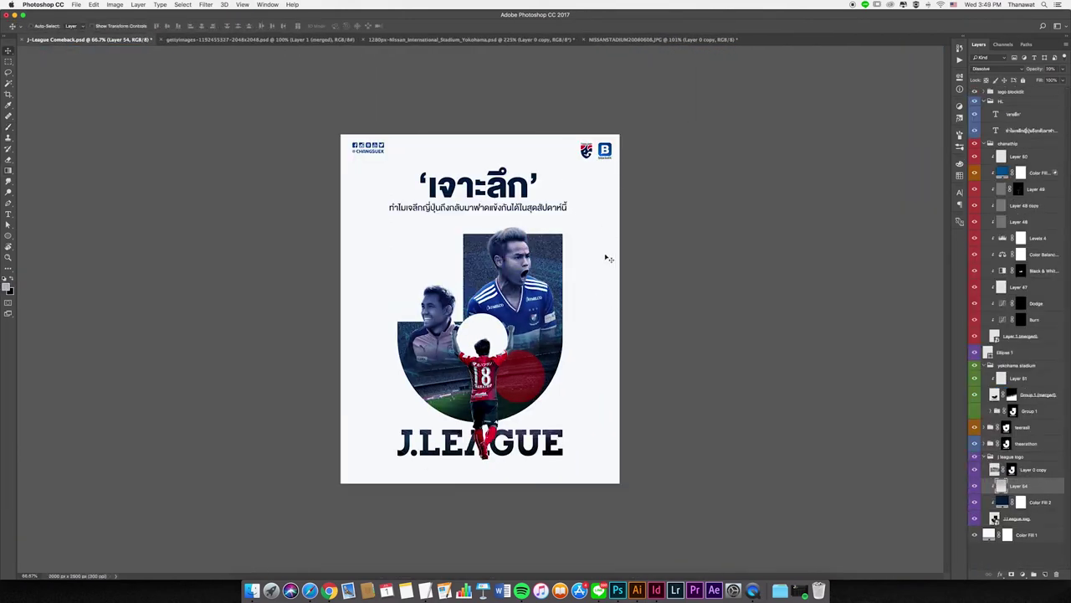
{"action": "key", "text": "super+equal"}
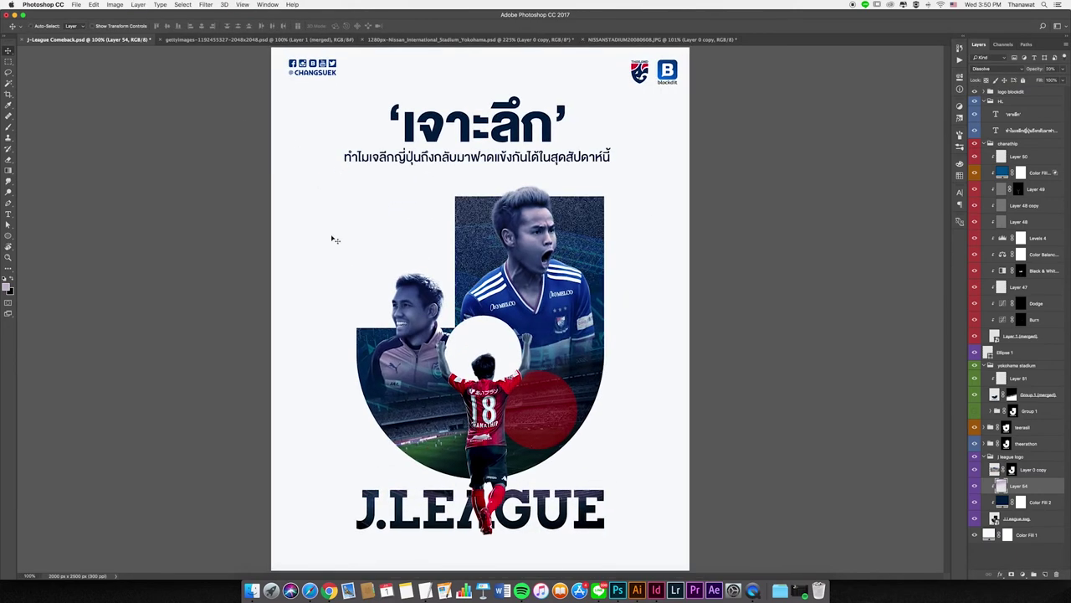
{"action": "key", "text": "shift+alt+n"}
{"action": "key", "text": "g"}
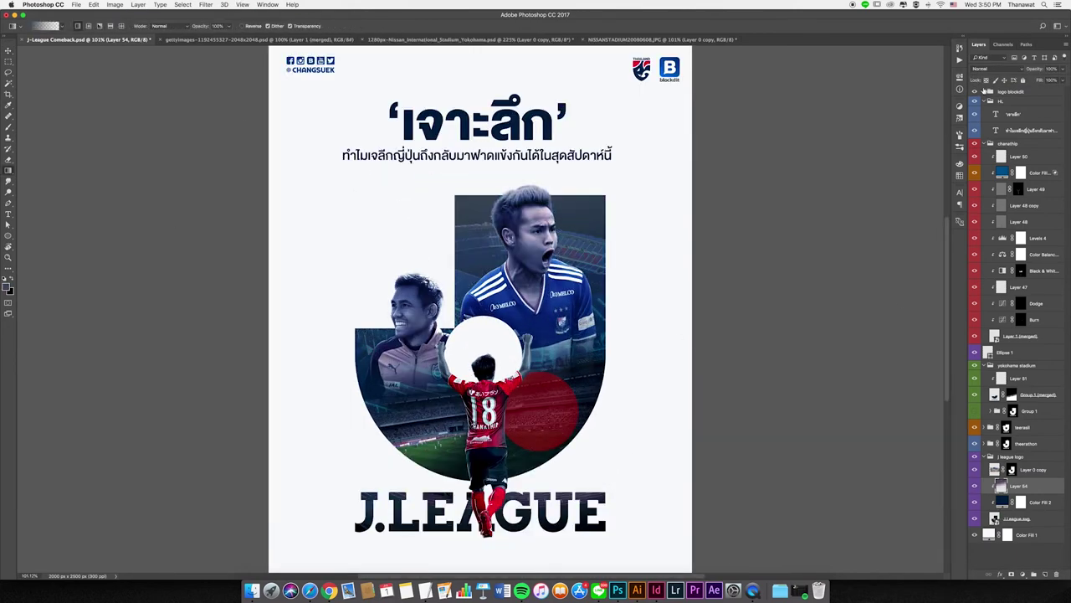
{"action": "key", "text": "v"}
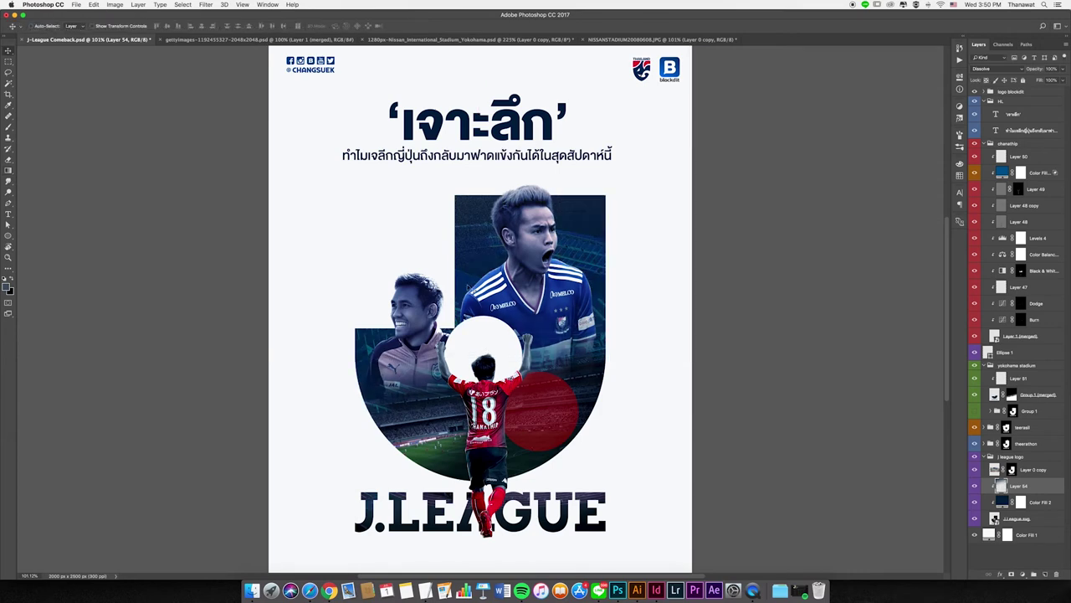
{"action": "key", "text": "super+equal"}
{"action": "key", "text": "super+minus"}
- Pick cyan from the Swatches and set the gradient layer to Overlay blending
{"action": "left_click", "coordinate": [960, 175]}
{"action": "left_click", "coordinate": [847, 174]}
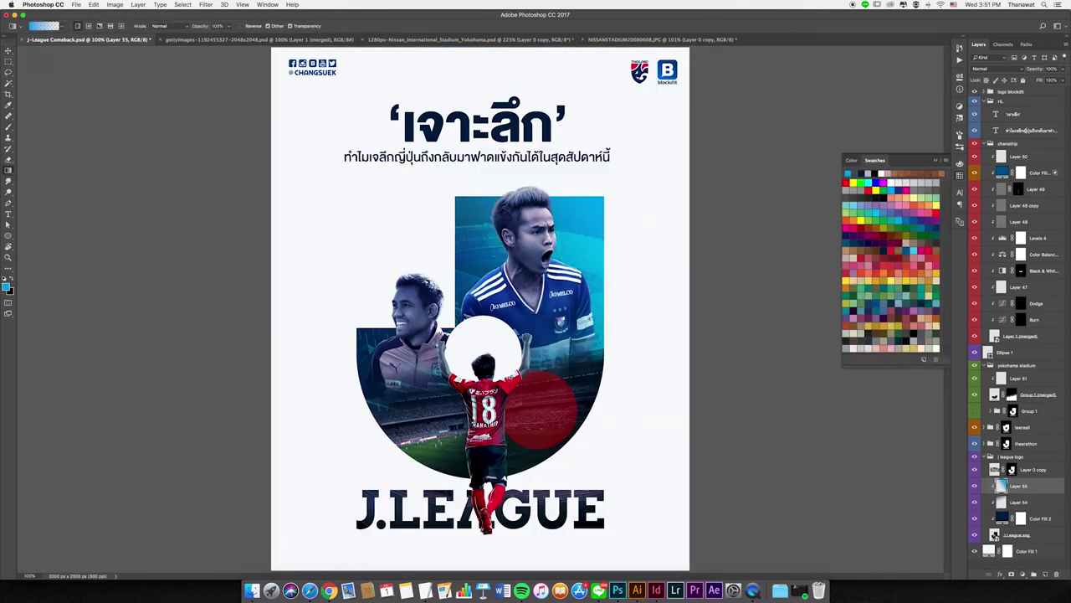
{"action": "key", "text": "alt+shift+o"}
{"action": "key", "text": "super+0"}
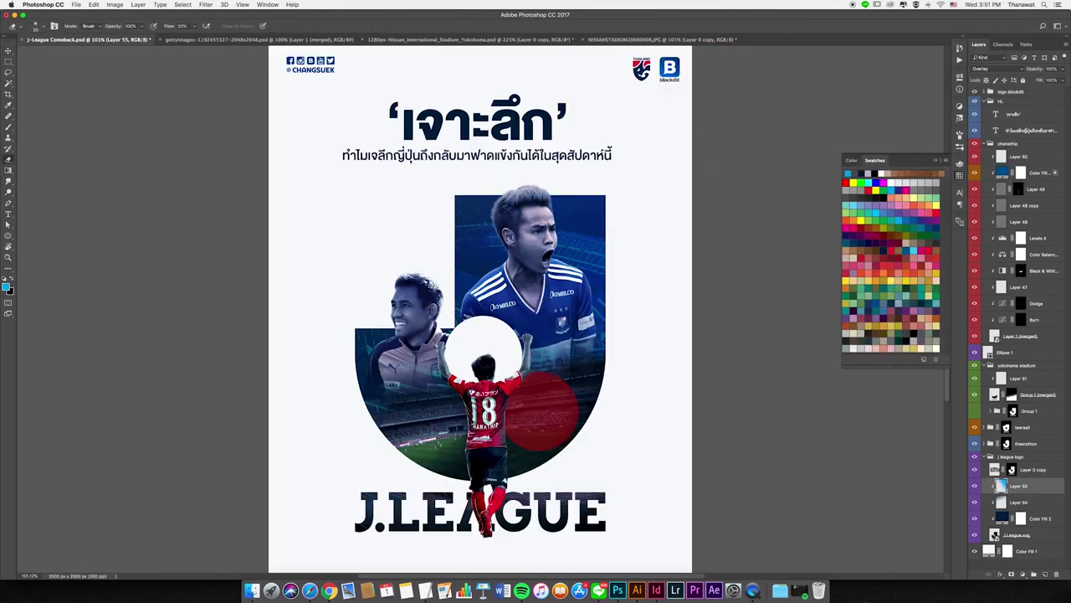
- Collapse the J league logo group, select the Ellipse 1 red circle layer, and collapse all groups
{"action": "key", "text": "v"}
{"action": "left_click", "coordinate": [991, 456]}
{"action": "left_click", "coordinate": [1017, 352]}
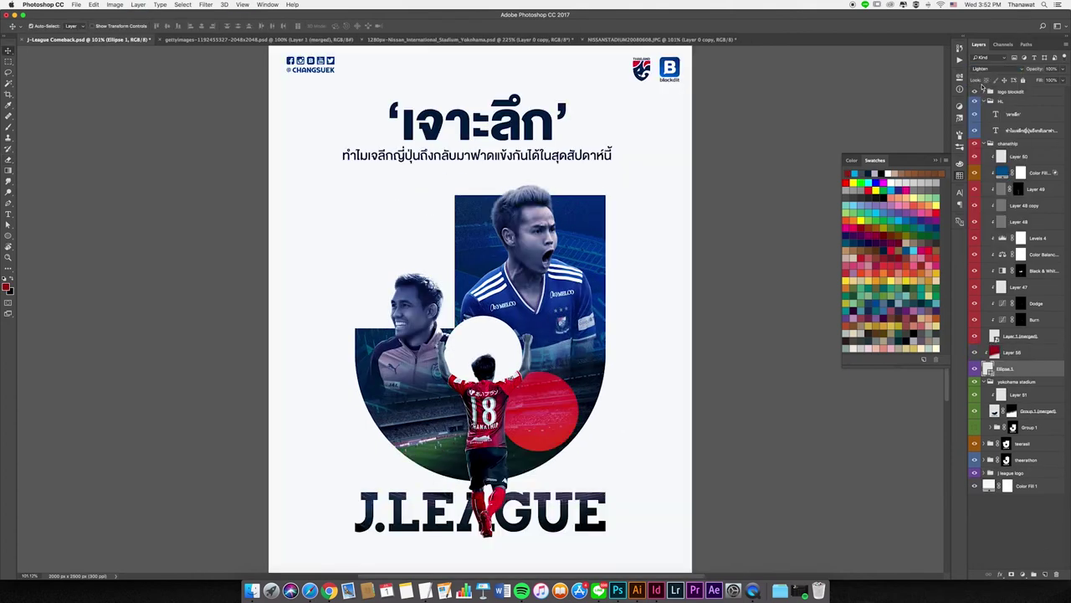
{"action": "left_click", "coordinate": [1012, 473]}
- Stamp a merged copy of the J league logo group's layers
{"action": "left_click", "coordinate": [991, 110], "text": "alt"}
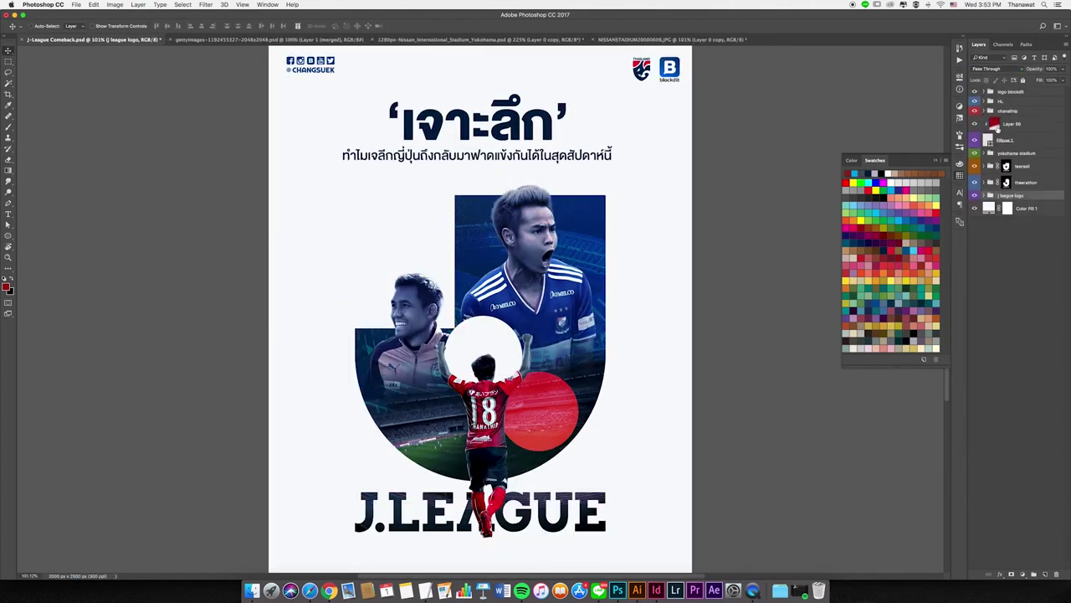
{"action": "key", "text": "super+minus"}
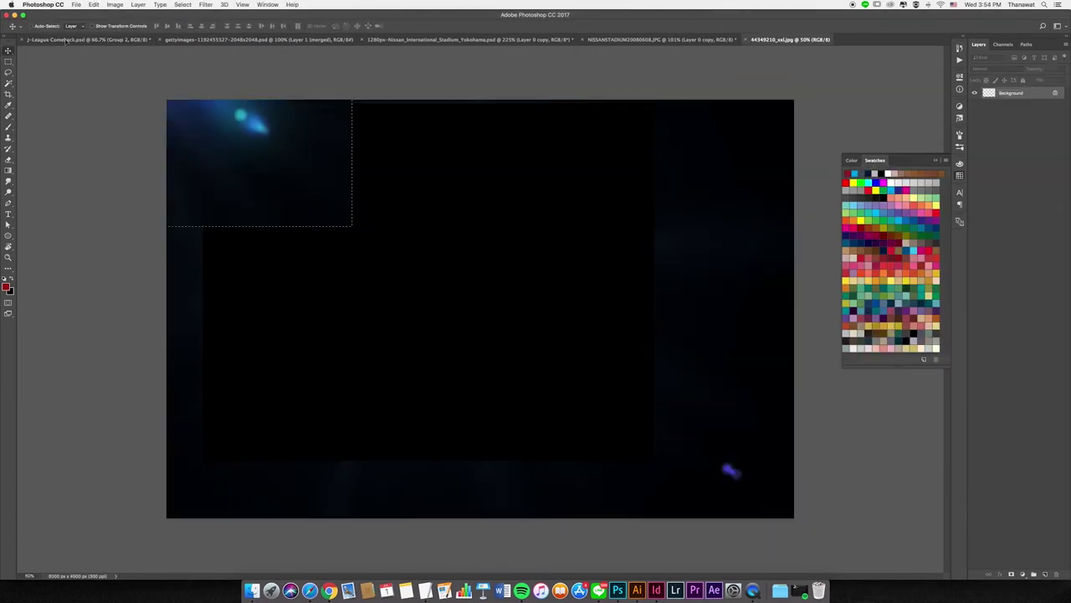
{"action": "left_click", "coordinate": [65, 40]}
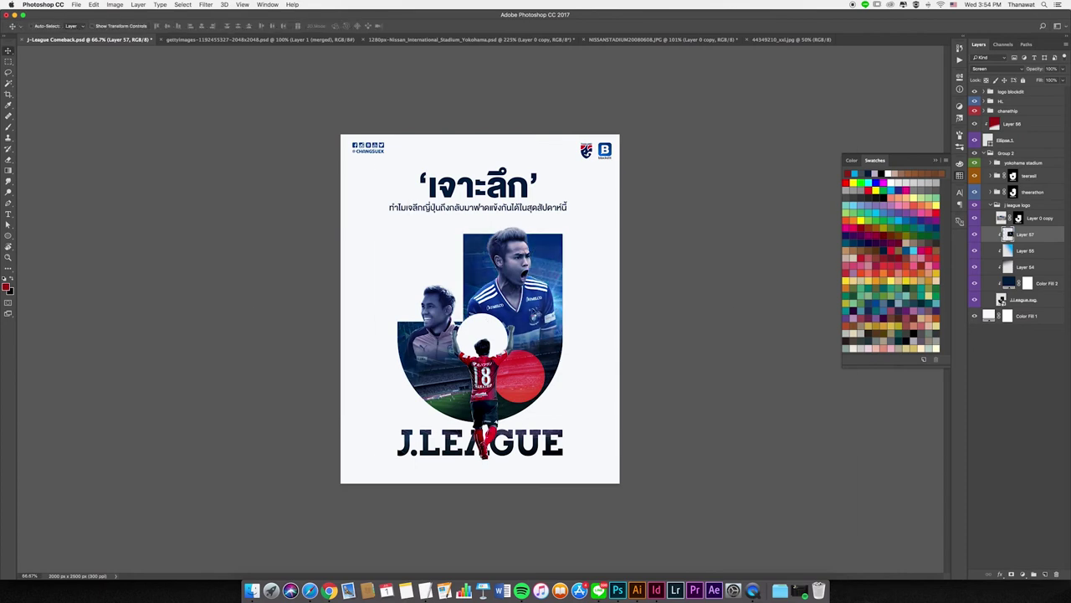
- Place the star-burst flare image on the poster with Screen blending and a layer mask
{"action": "left_click", "coordinate": [251, 591]}
{"action": "double_click", "coordinate": [391, 230]}
{"action": "left_click", "coordinate": [82, 40]}
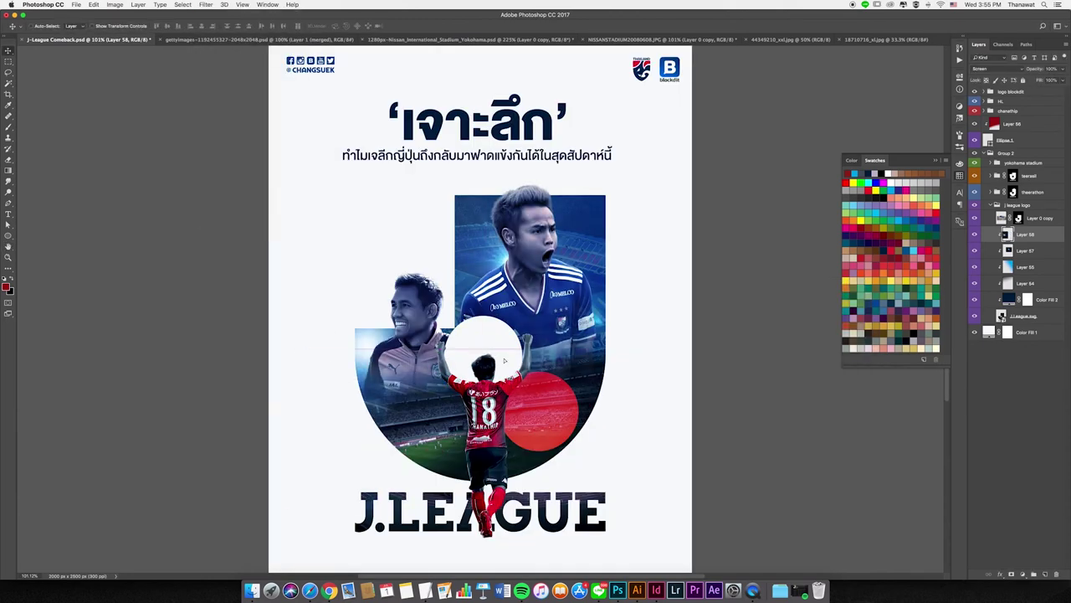
{"action": "key", "text": "super+minus"}
{"action": "left_click_drag", "start_coordinate": [393, 310], "coordinate": [400, 316]}
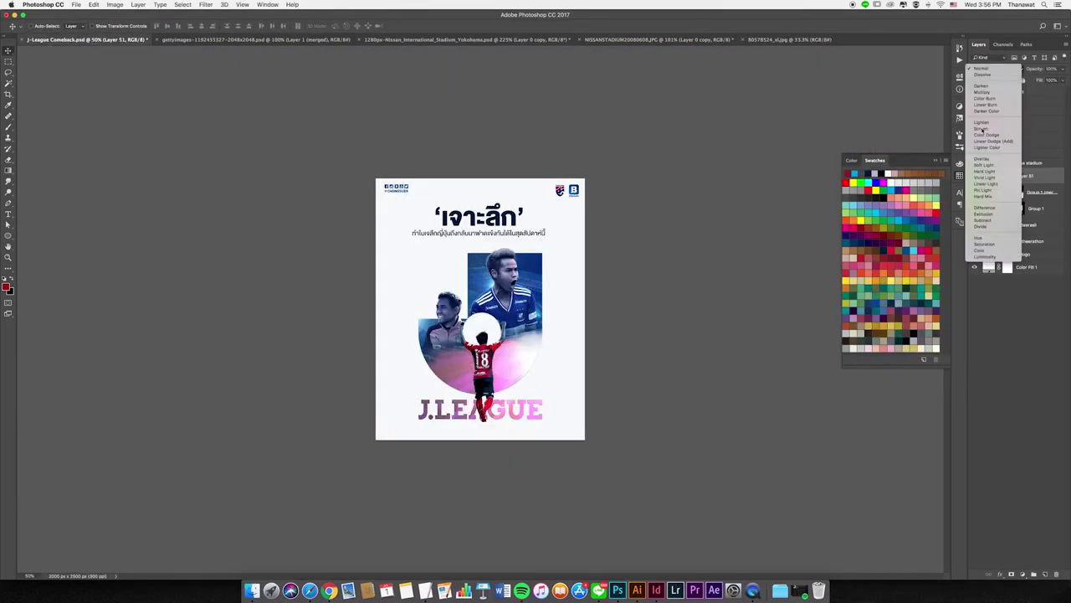
{"action": "left_click", "coordinate": [981, 130]}
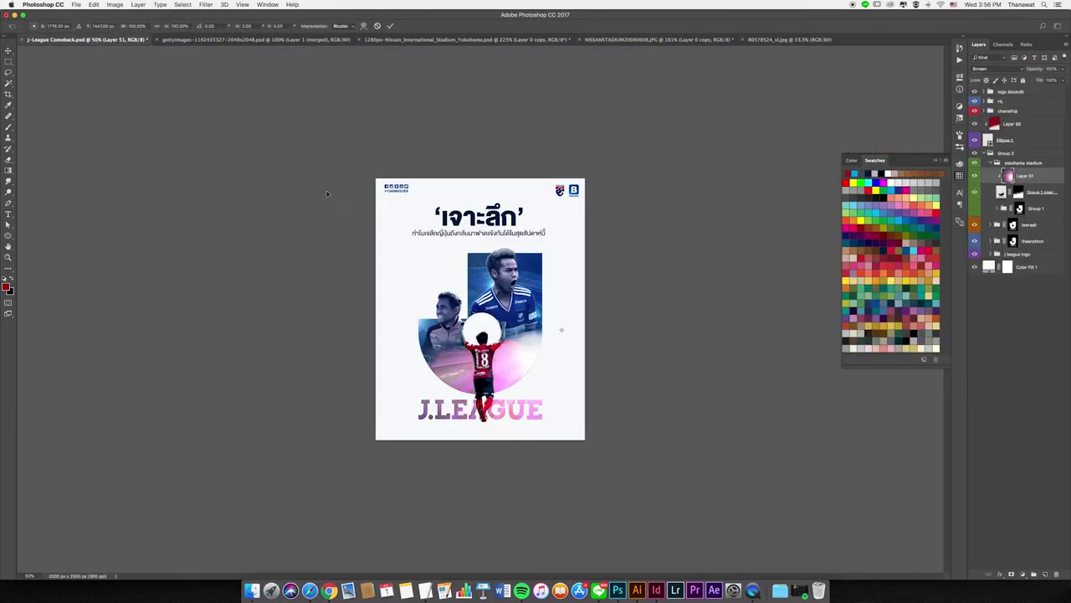
{"action": "key", "text": "super+minus"}
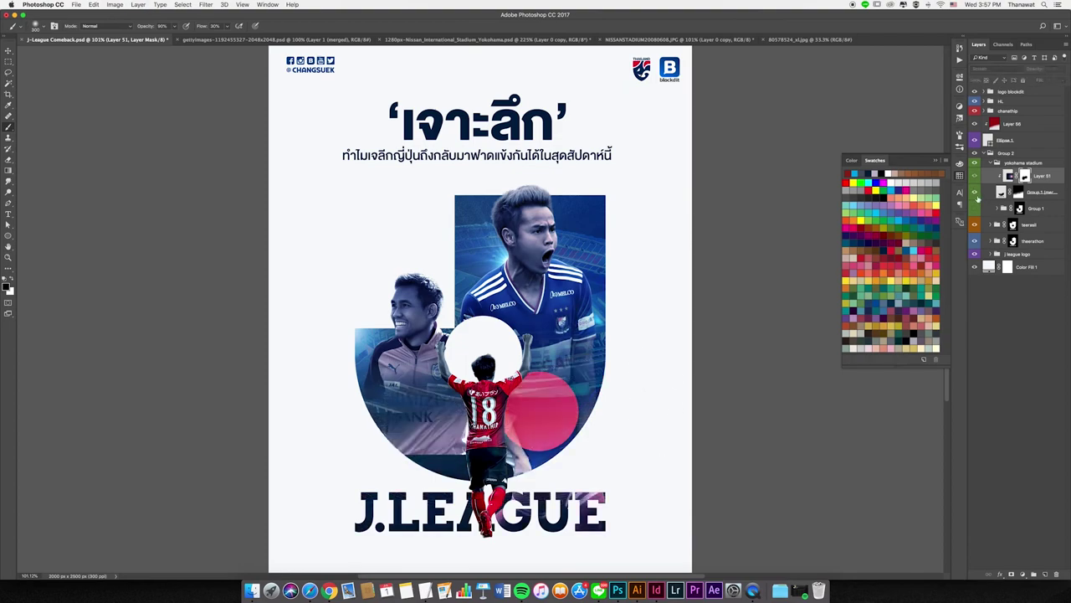
- Drag a texture from the Grunge texture folder onto the poster
{"action": "key", "text": "super+plus"}
{"action": "key", "text": "super+plus"}
{"action": "key", "text": "super+minus"}
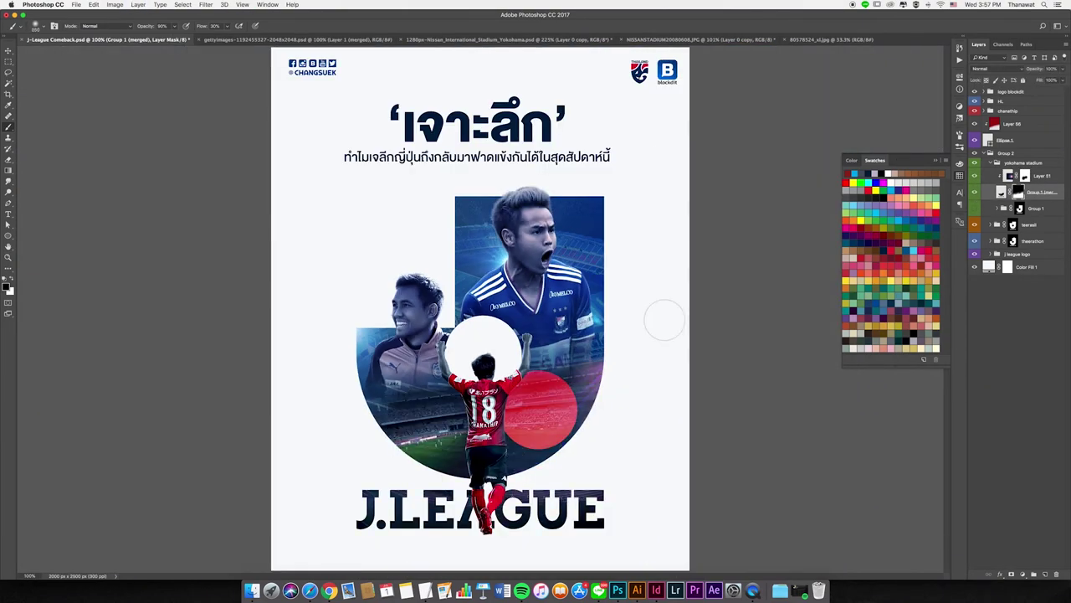
{"action": "key", "text": "super+minus"}
{"action": "left_click", "coordinate": [1018, 176]}
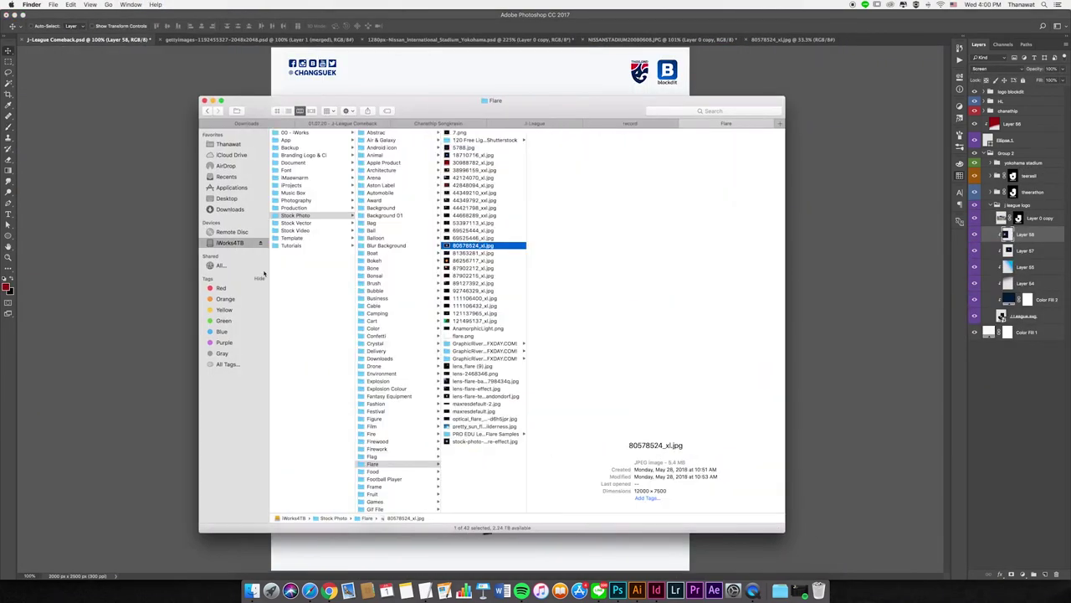
{"action": "left_click", "coordinate": [554, 133]}
{"action": "left_click", "coordinate": [483, 251]}
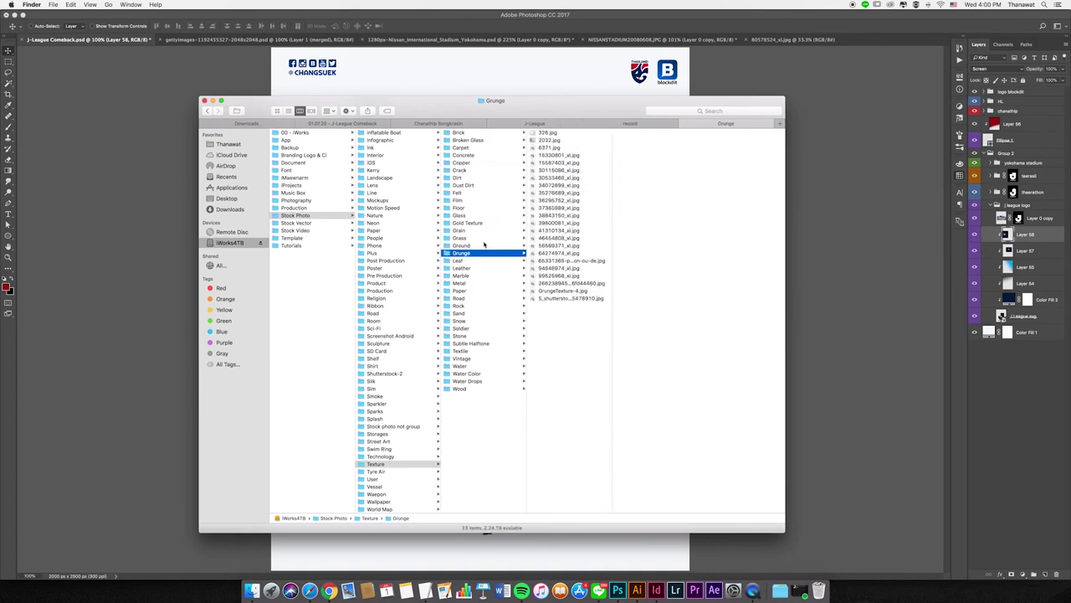
{"action": "key", "text": "super+1"}
{"action": "left_click_drag", "start_coordinate": [500, 303], "coordinate": [443, 455]}
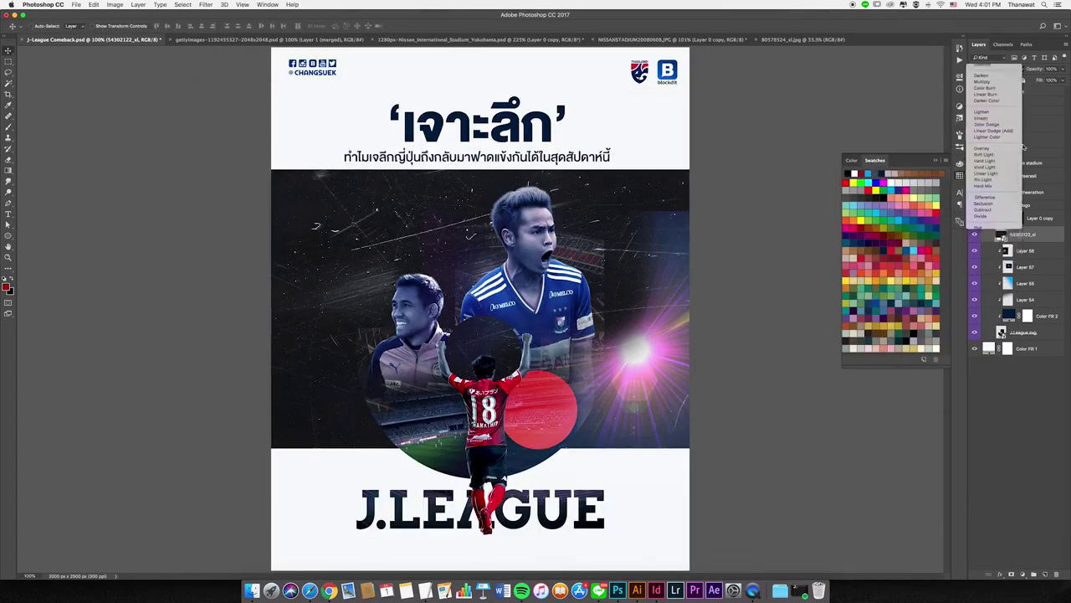
- Merge a copy of Group 2 and set the grunge texture above it to Screen with a mask
{"action": "key", "text": "Return"}
{"action": "left_click", "coordinate": [1004, 154]}
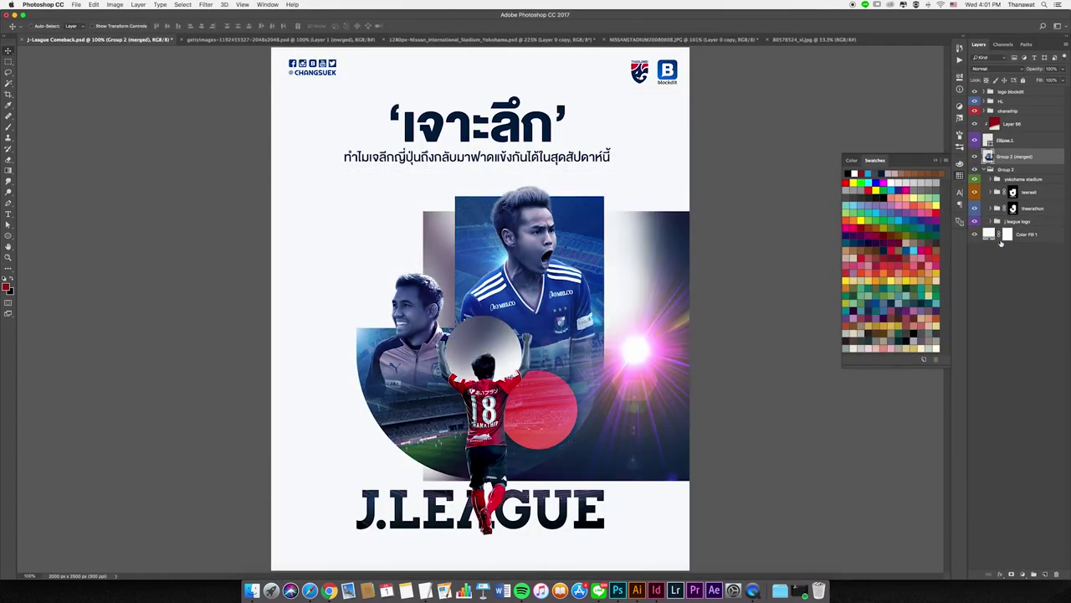
{"action": "left_click", "coordinate": [990, 154]}
{"action": "key", "text": "super+alt+e"}
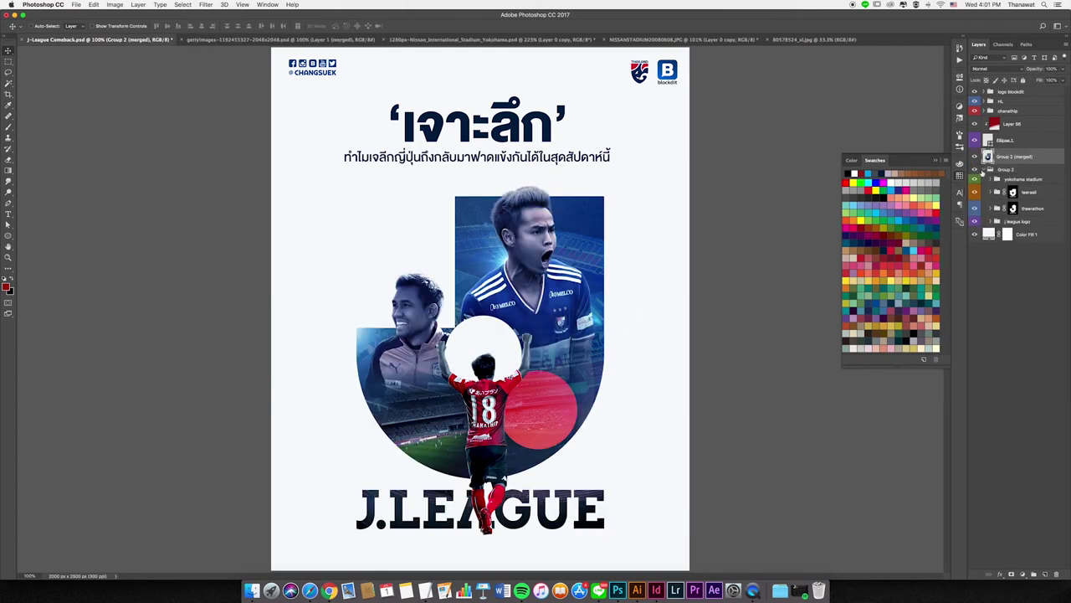
{"action": "key", "text": "super+bracketright"}
{"action": "key", "text": "shift+alt+s"}
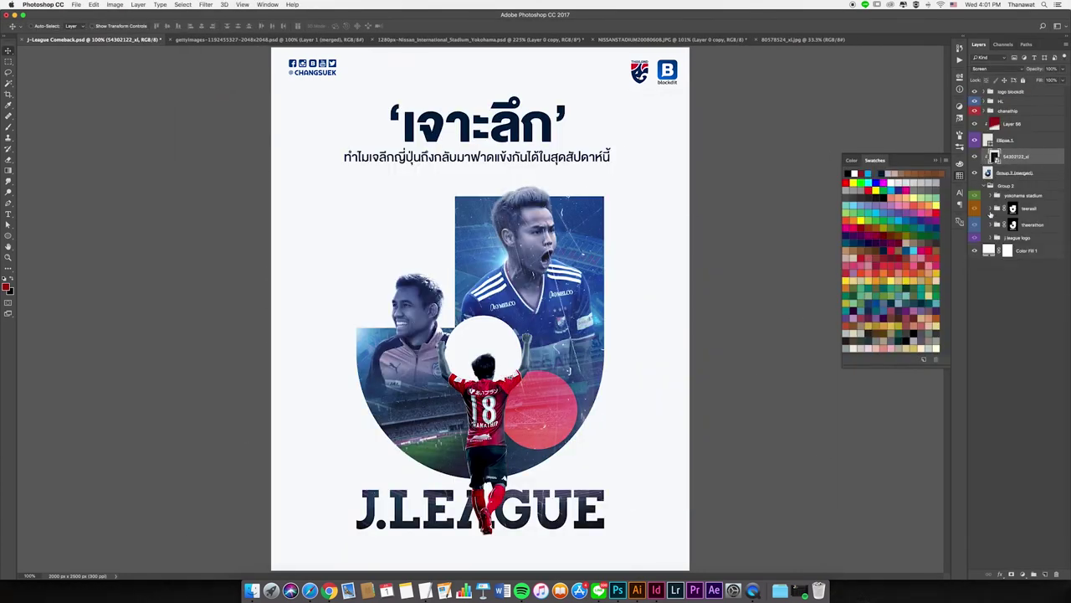
{"action": "key", "text": "b"}
{"action": "key", "text": "d"}
{"action": "left_click", "coordinate": [1012, 576]}
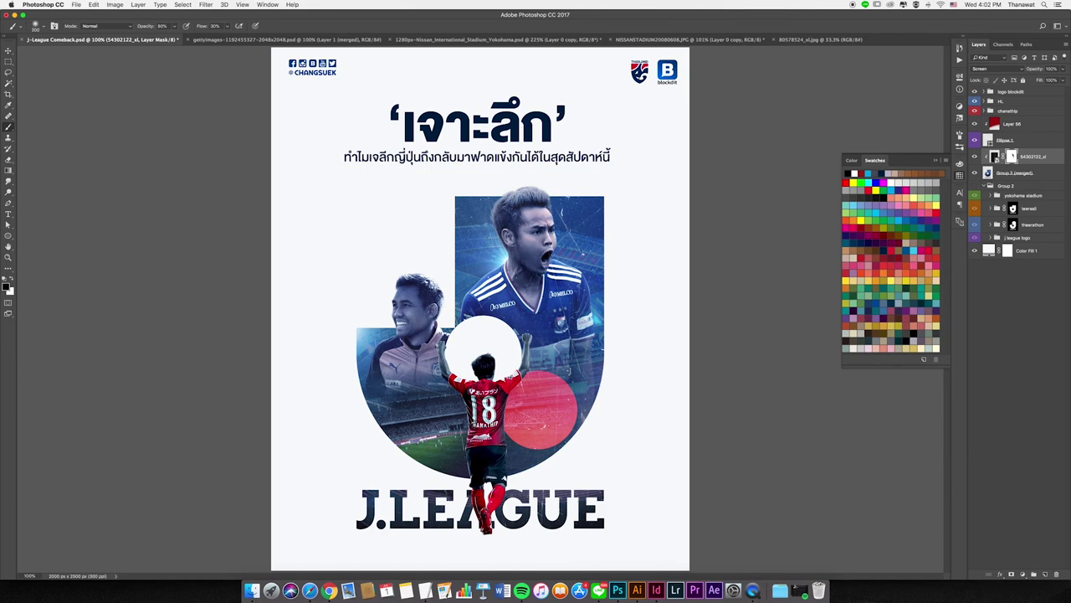
- Scale and rotate the grunge texture over the J logo and commit the transform
{"action": "key", "text": "super+t"}
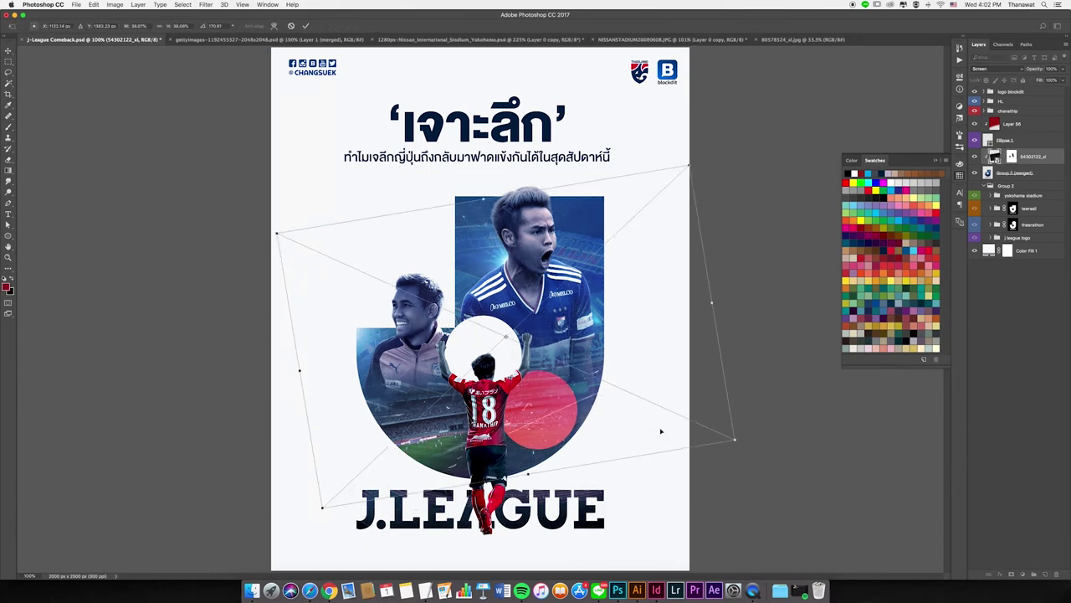
{"action": "key", "text": "super+minus"}
{"action": "key", "text": "Return"}
{"action": "key", "text": "super+0"}
{"action": "key", "text": "super+minus"}
{"action": "key", "text": "super+t"}
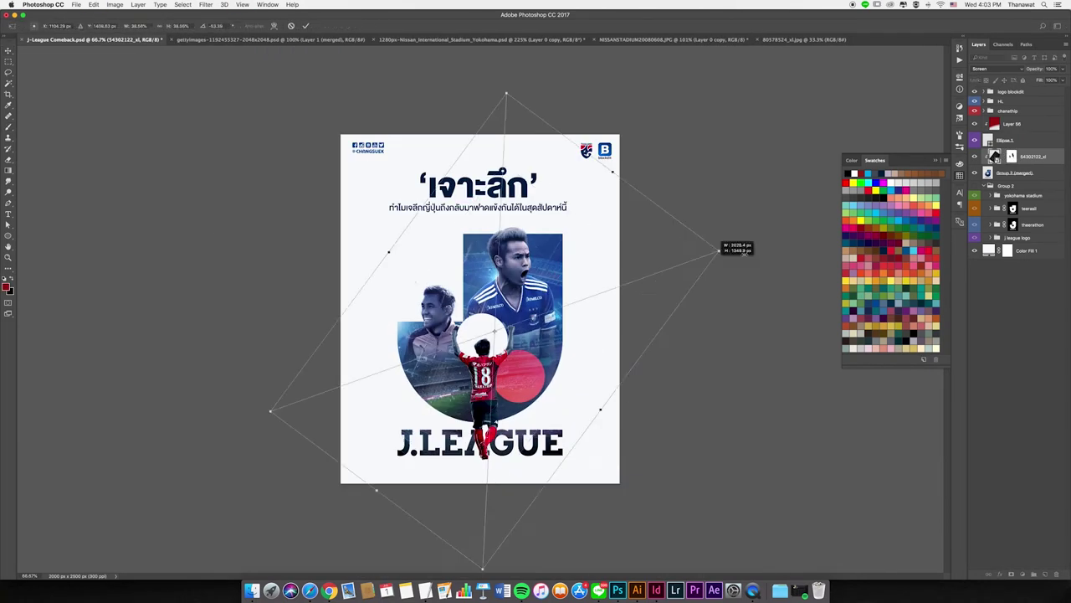
{"action": "key", "text": "Return"}
{"action": "key", "text": "super+plus"}
{"action": "key", "text": "b"}
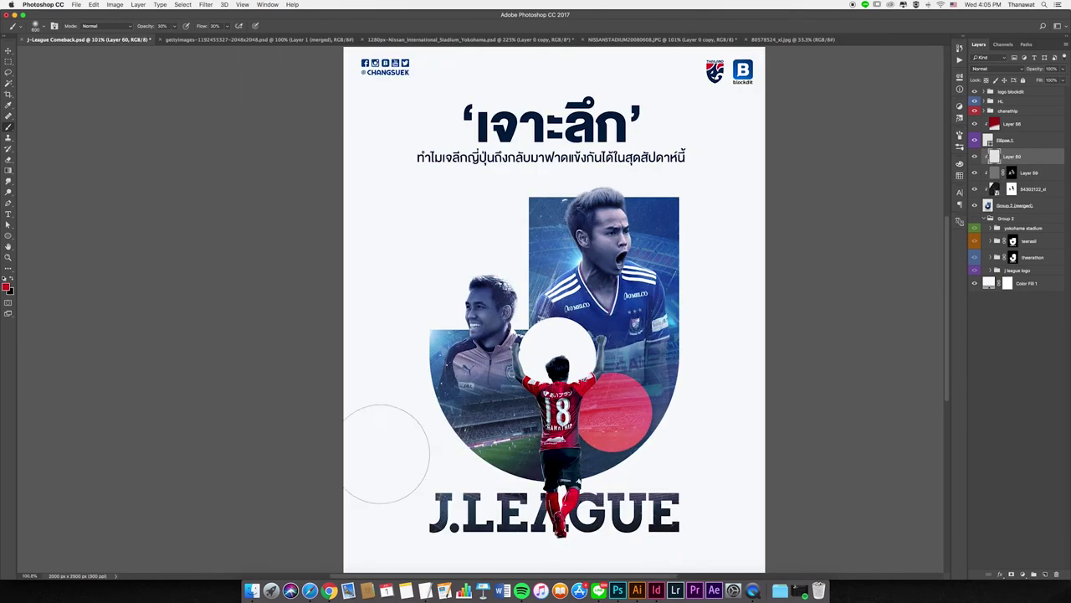
- Paint a pink tint over the top player's right side and add new paint layers
{"action": "left_click_drag", "start_coordinate": [703, 251], "coordinate": [717, 299]}
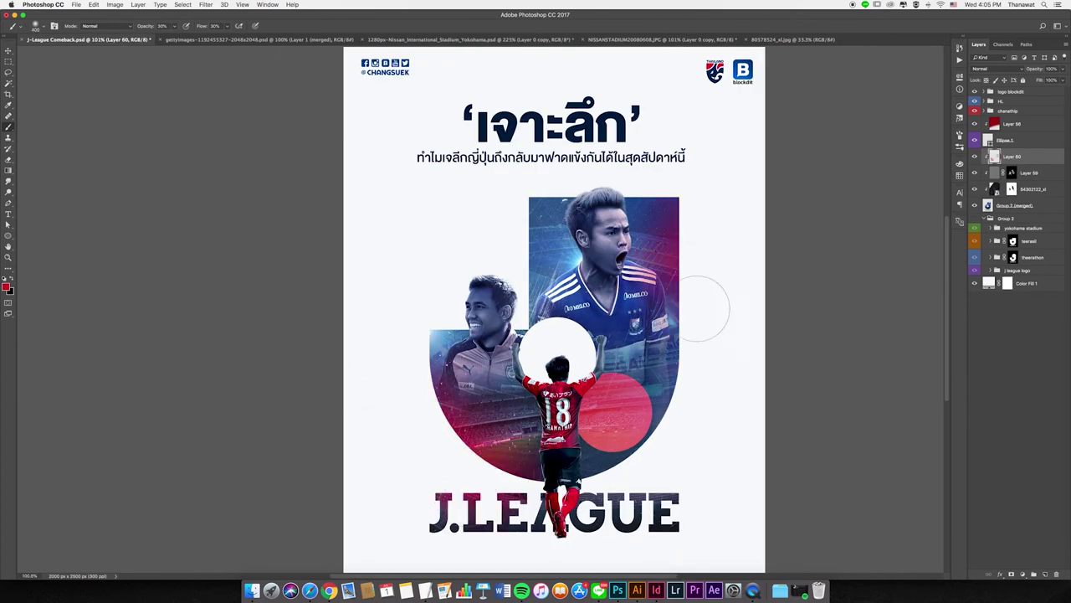
{"action": "key", "text": "super+shift+alt+n"}
{"action": "left_click", "coordinate": [1032, 171]}
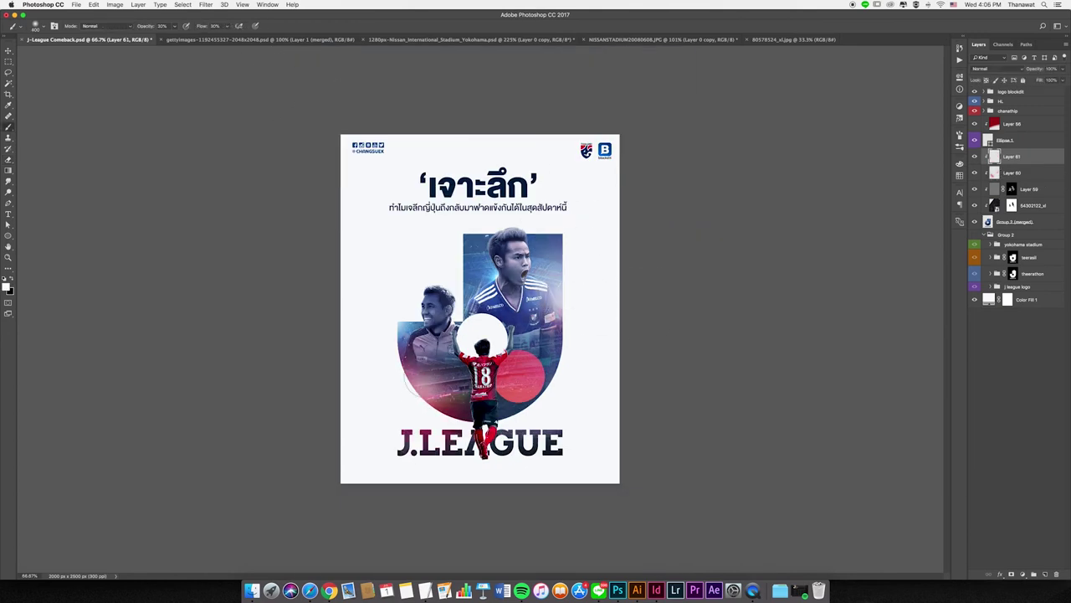
{"action": "key", "text": "super+minus"}
{"action": "key", "text": "super+shift+alt+n"}
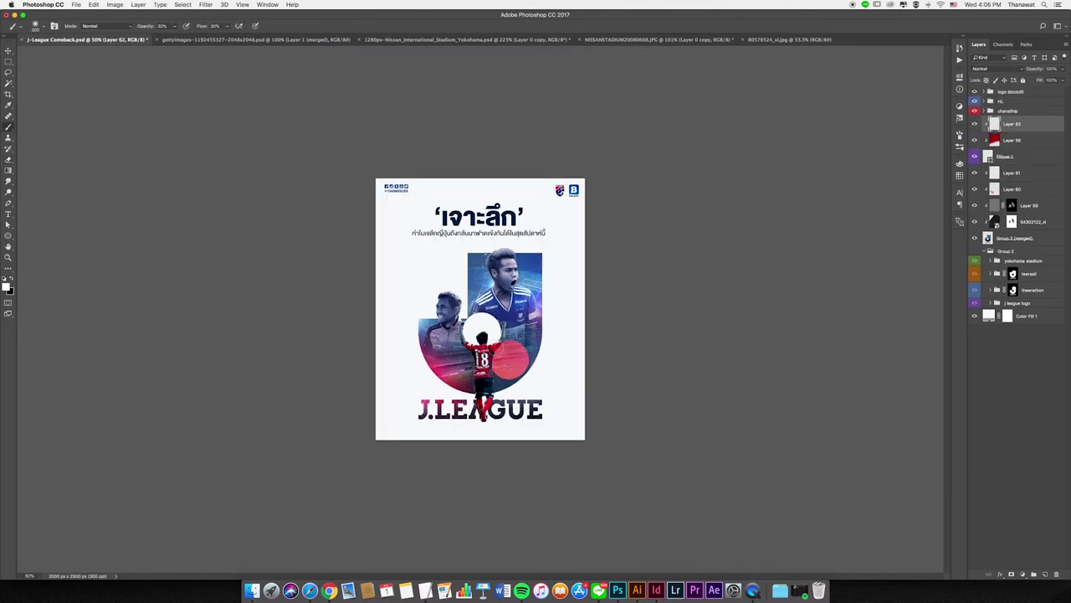
{"action": "key", "text": "super+0"}
- Brighten the area around the central player's head on a new layer in the chanathip group
{"action": "key", "text": "super+shift+alt+n"}
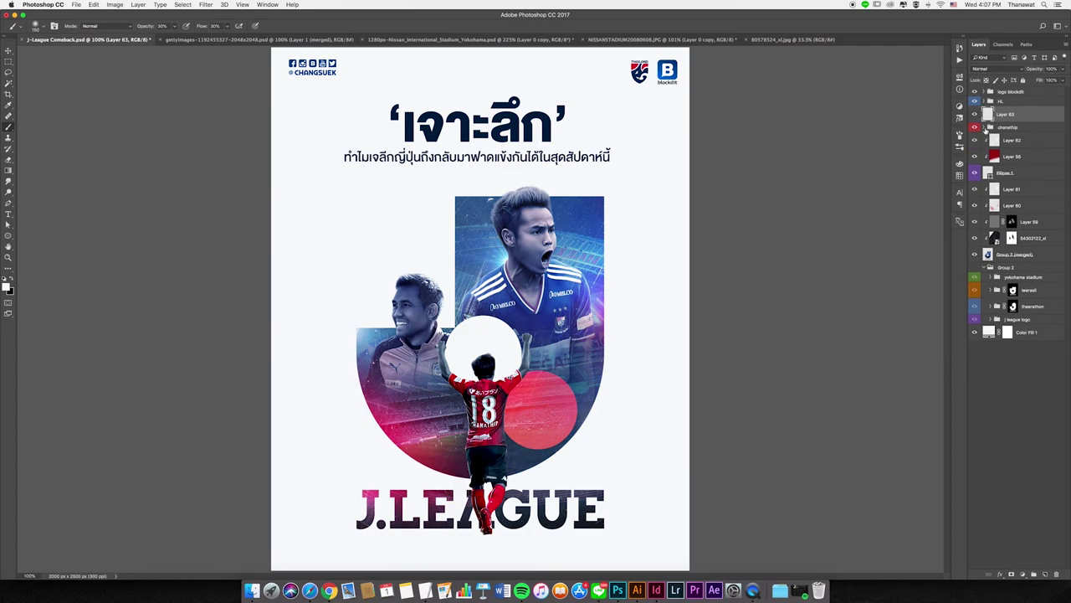
{"action": "key", "text": "super+plus"}
{"action": "left_click_drag", "start_coordinate": [469, 410], "coordinate": [486, 394]}
{"action": "key", "text": "super+minus"}
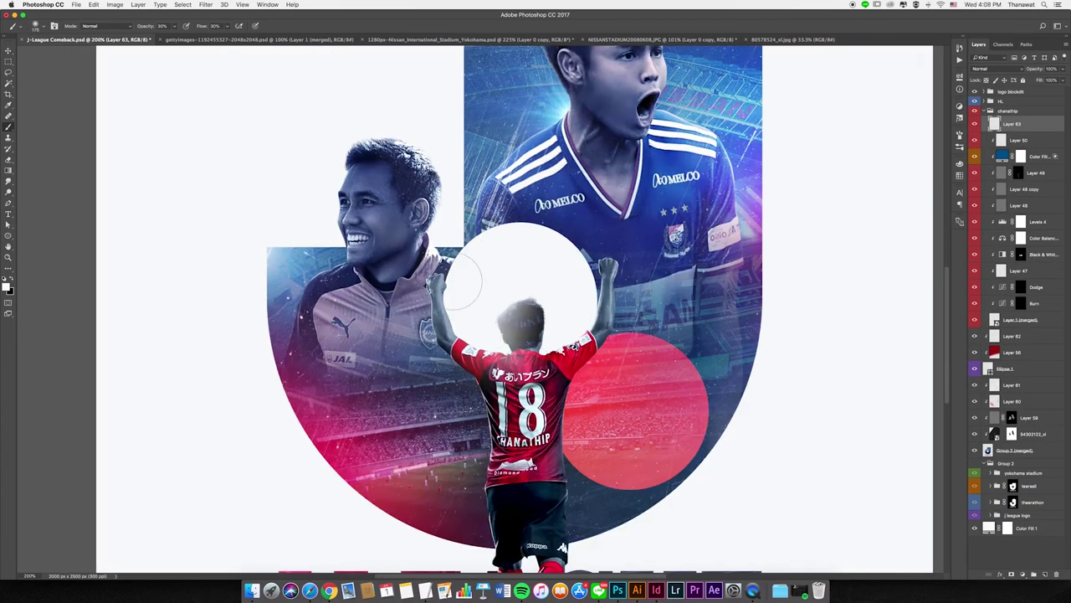
{"action": "key", "text": "super+minus"}
{"action": "key", "text": "e"}
{"action": "scroll", "coordinate": [477, 355], "scroll_direction": "up", "scroll_amount": 1}
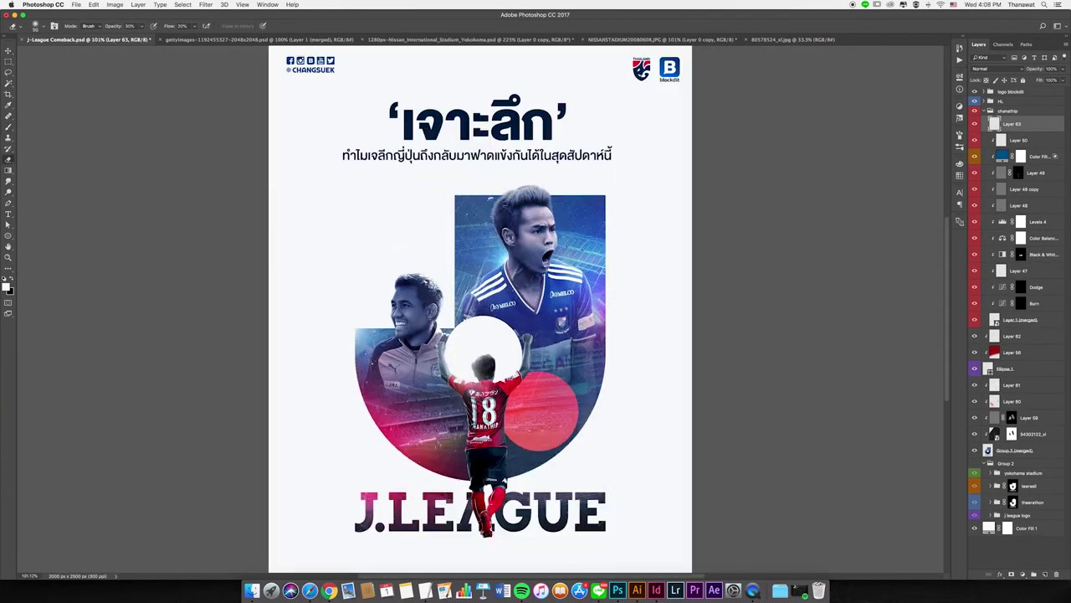
{"action": "scroll", "coordinate": [494, 366], "scroll_direction": "up", "scroll_amount": 5}
{"action": "scroll", "coordinate": [484, 325], "scroll_direction": "down", "scroll_amount": 2}
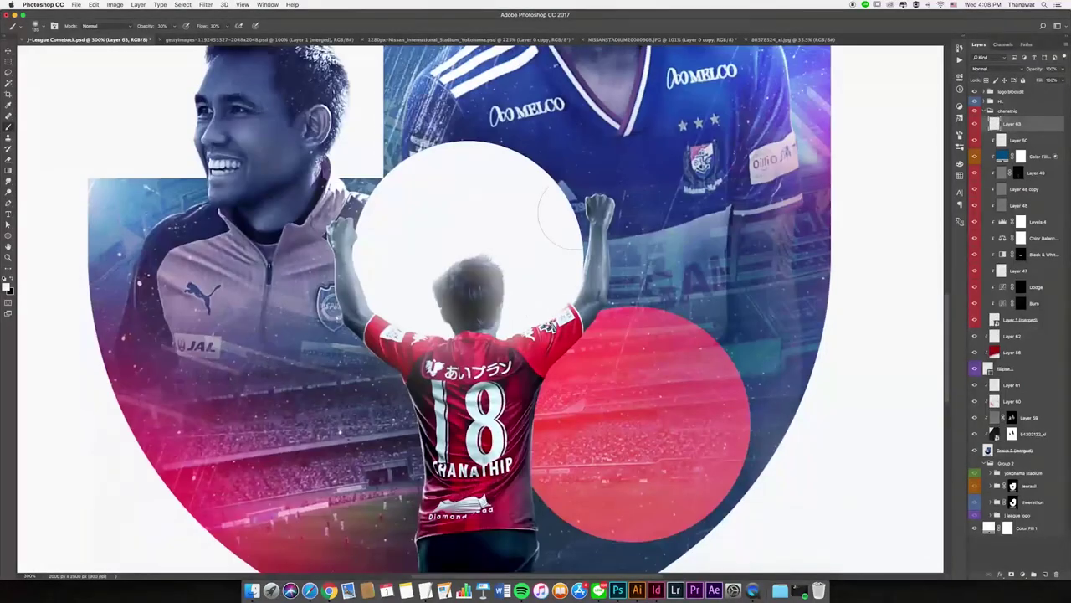
- Brighten the white circle's edges and duplicate the brightening layer
{"action": "left_click_drag", "start_coordinate": [586, 192], "coordinate": [590, 293]}
{"action": "scroll", "coordinate": [502, 335], "scroll_direction": "up", "scroll_amount": 2}
{"action": "key", "text": "e"}
{"action": "key", "text": "super+0"}
{"action": "key", "text": "super+j"}
{"action": "key", "text": "v"}
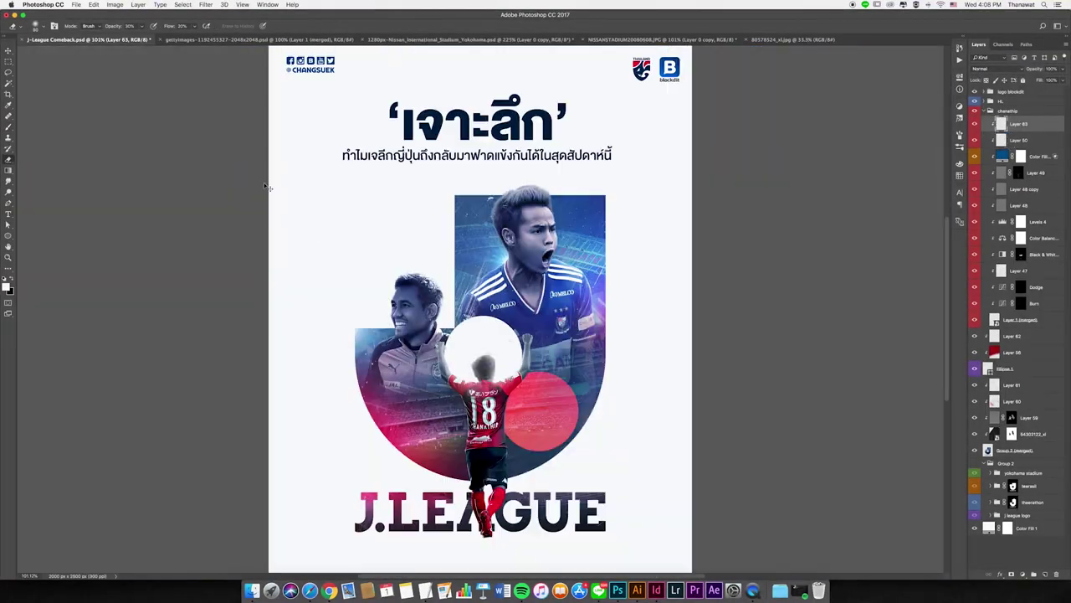
- Change the blend mode of the duplicated brightening layer
{"action": "left_click", "coordinate": [992, 69]}
{"action": "left_click", "coordinate": [994, 4]}
{"action": "scroll", "coordinate": [480, 309], "scroll_direction": "down", "scroll_amount": 2}
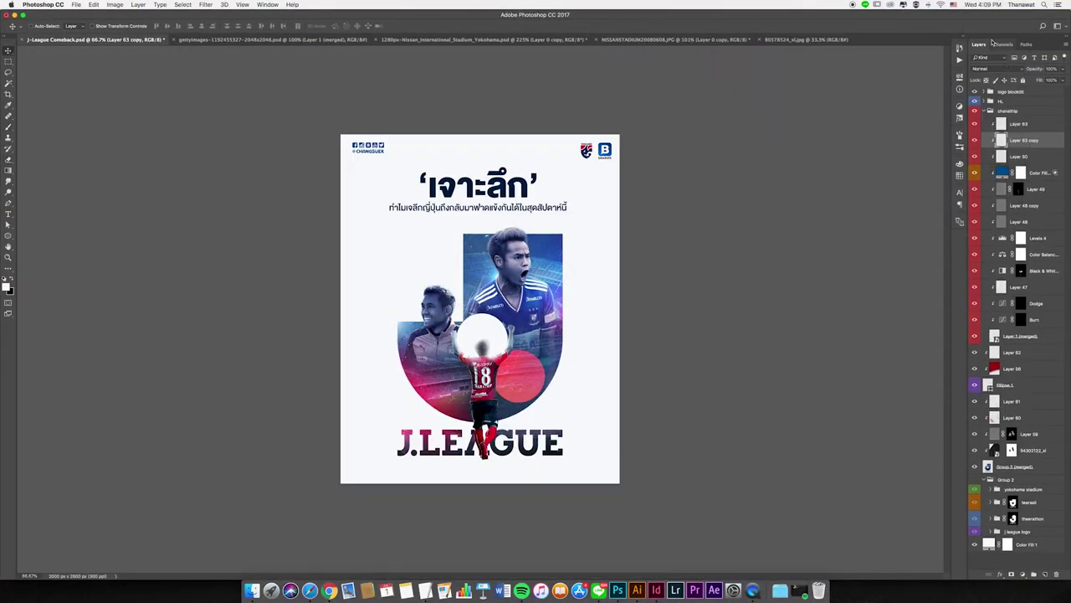
{"action": "scroll", "coordinate": [479, 310], "scroll_direction": "up", "scroll_amount": 3}
{"action": "key", "text": "b"}
{"action": "scroll", "coordinate": [123, 181], "scroll_direction": "down", "scroll_amount": 4}
- Paint red on a new Overlay layer, then merge the paint layers and select the result
{"action": "key", "text": "super+1"}
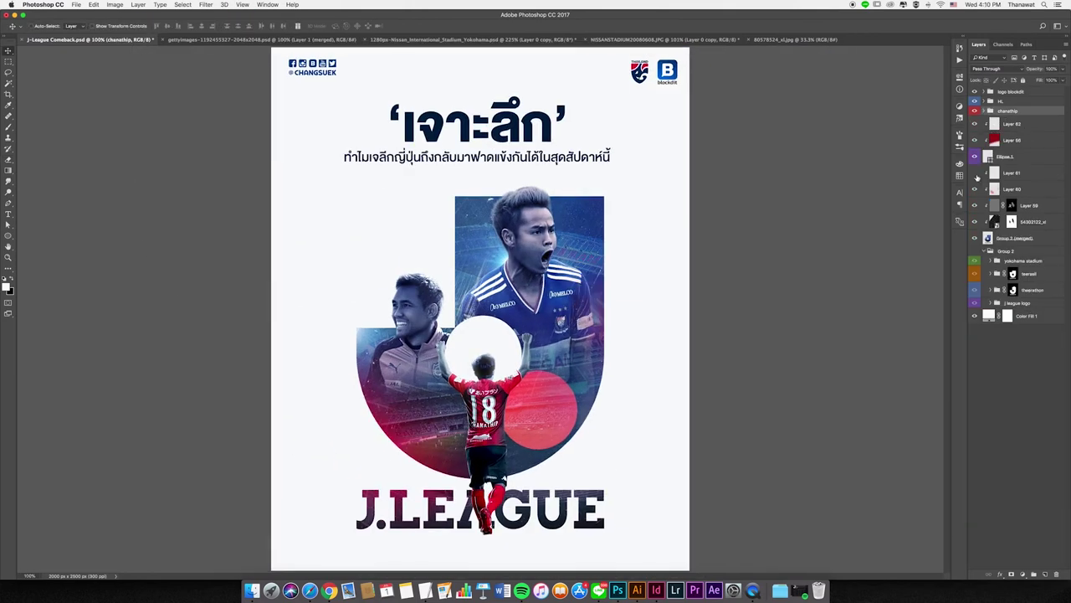
{"action": "key", "text": "b"}
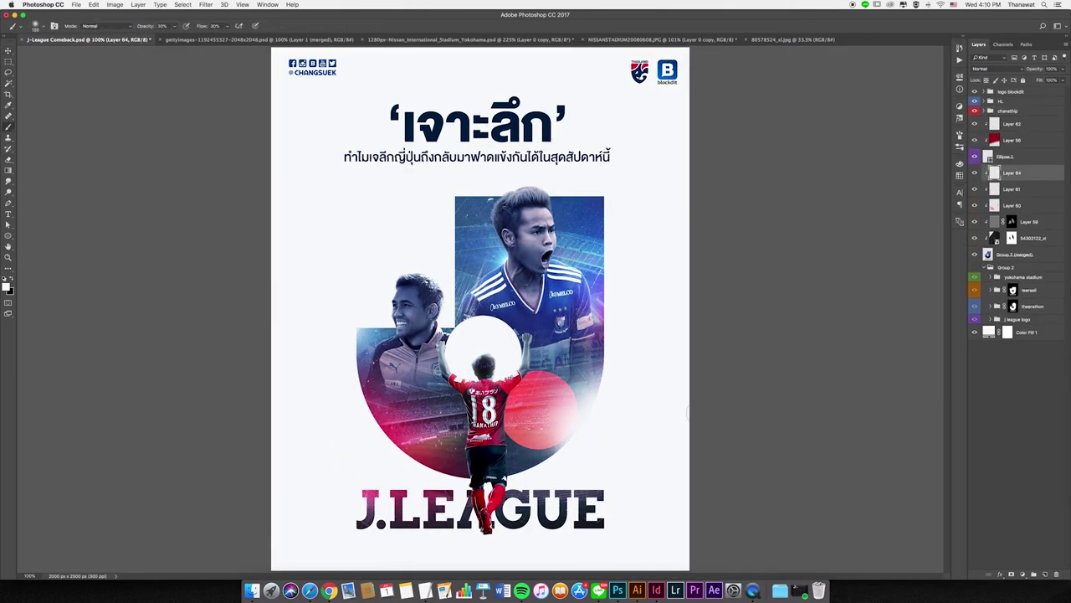
{"action": "key", "text": "super+minus"}
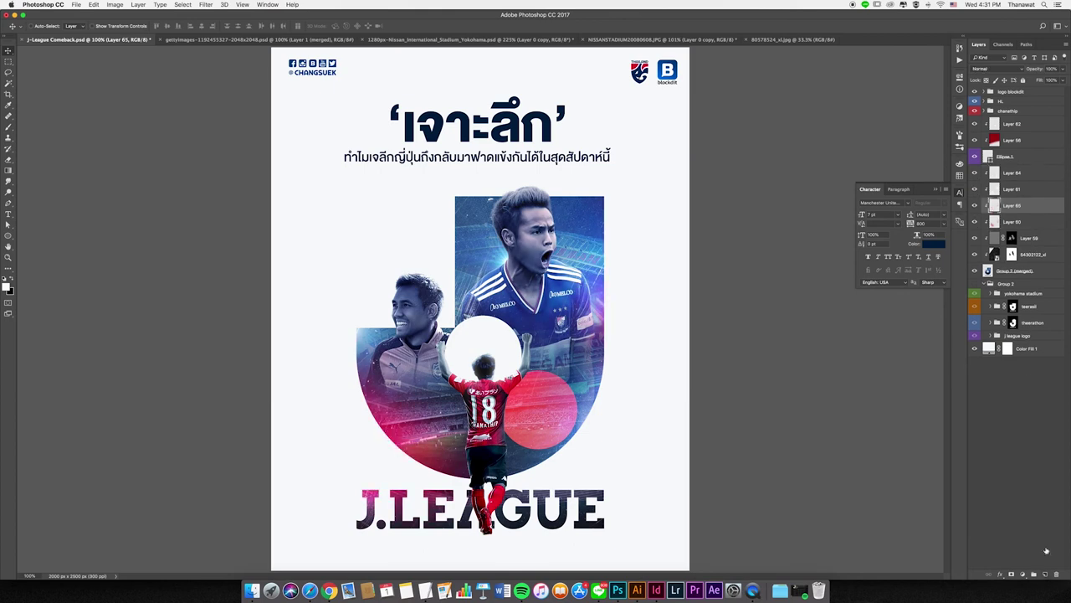
{"action": "left_click", "coordinate": [960, 176]}
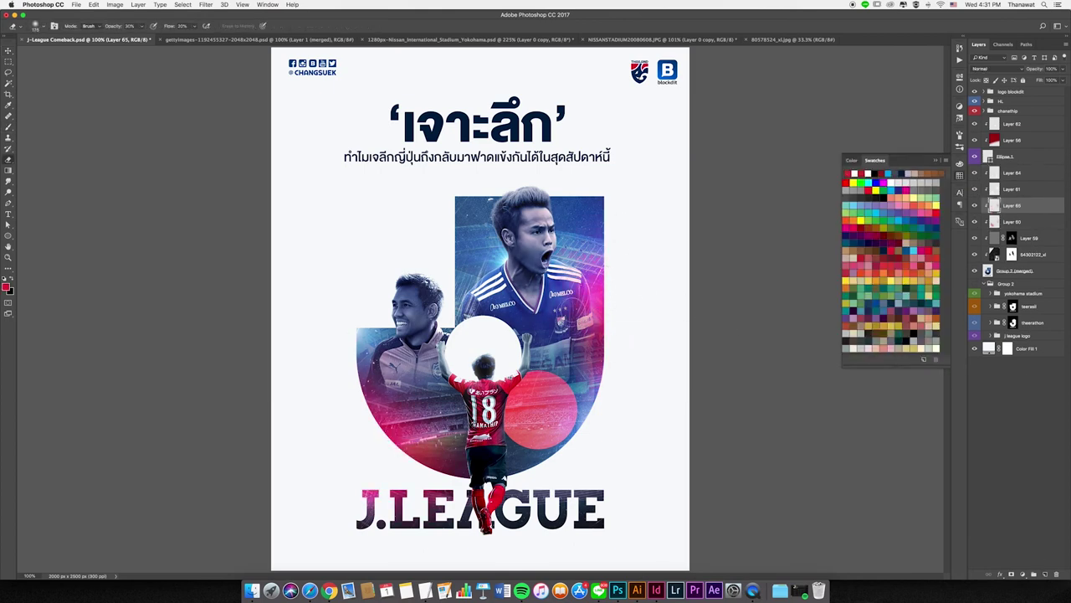
{"action": "key", "text": "v"}
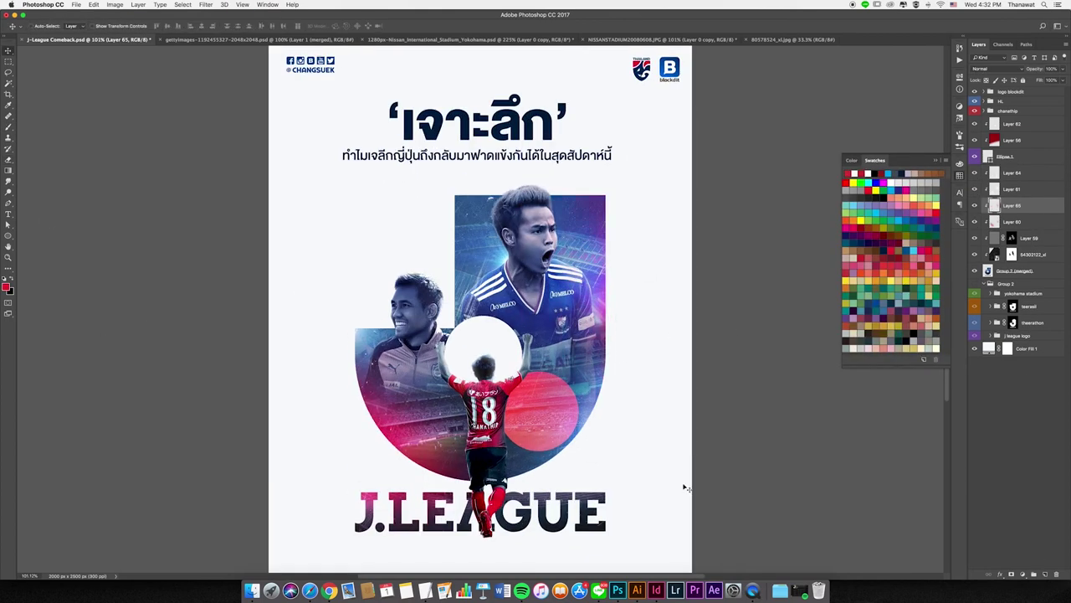
{"action": "key", "text": "ctrl+minus"}
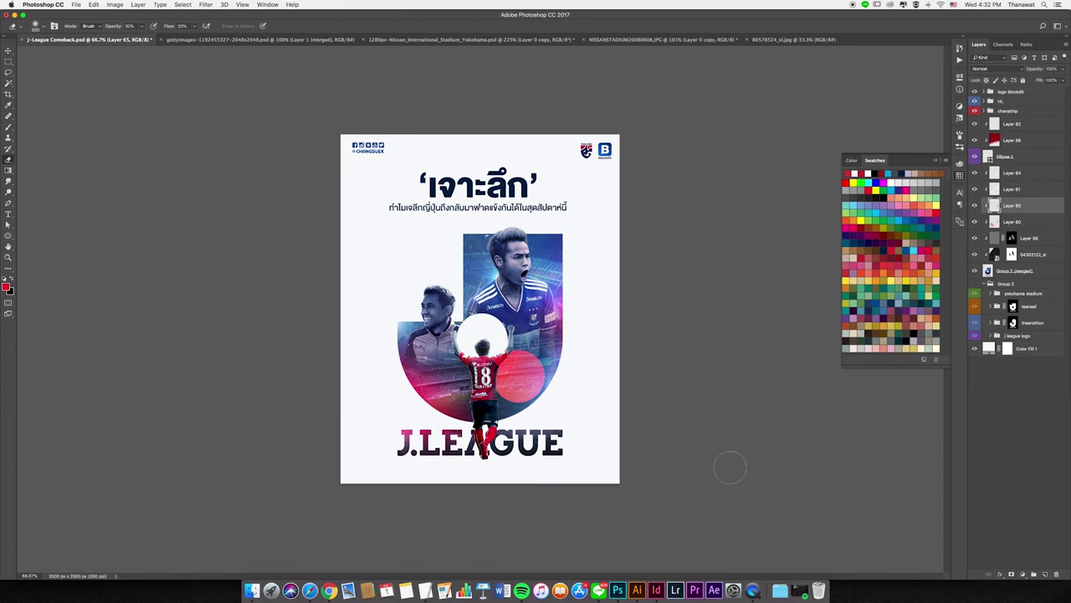
{"action": "key", "text": "v"}
{"action": "key", "text": "ctrl+plus"}
{"action": "left_click", "coordinate": [547, 97]}
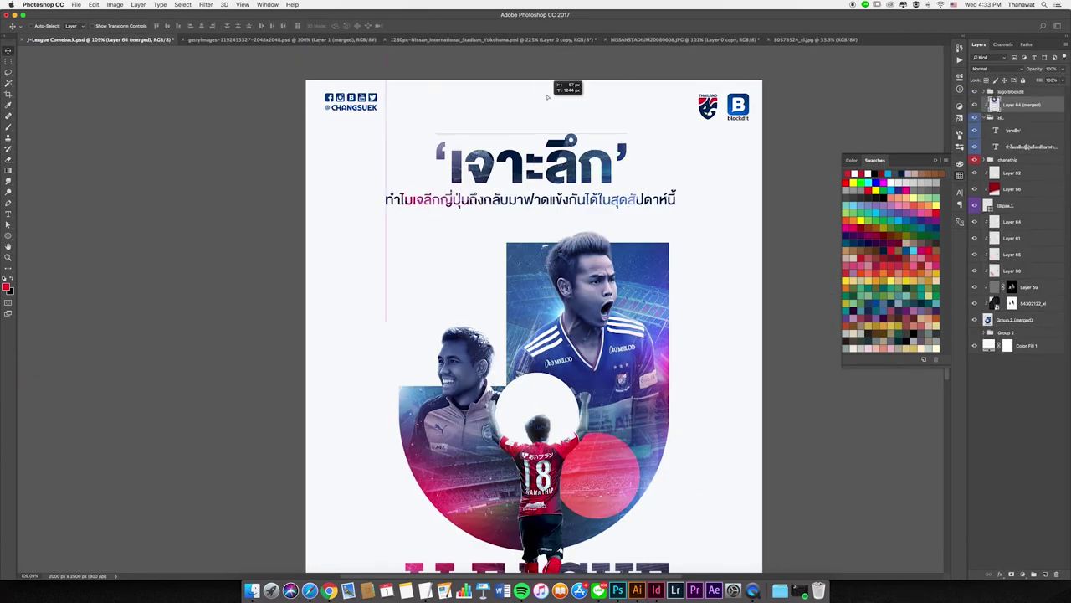
- Move the merged pink wash layer onto the headline
{"action": "left_click_drag", "start_coordinate": [547, 97], "coordinate": [536, 187]}
{"action": "key", "text": "ctrl+minus"}
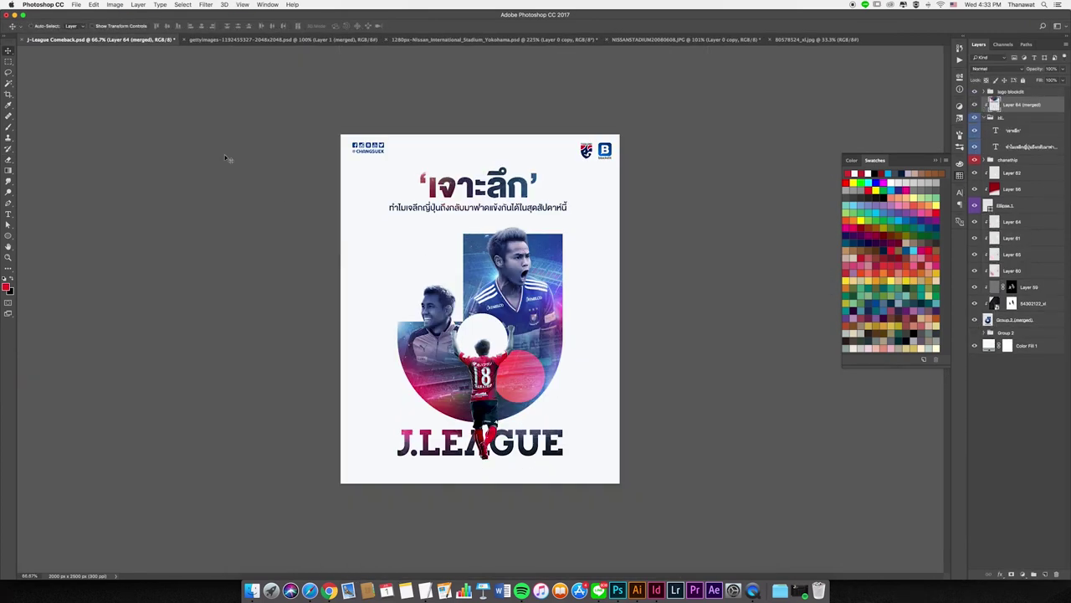
{"action": "scroll", "coordinate": [225, 157], "scroll_direction": "up", "scroll_amount": 3}
- Add Layers 66 and 67 above the headline and set the new layer to Overlay
{"action": "key", "text": "b"}
{"action": "key", "text": "ctrl+shift+alt+n"}
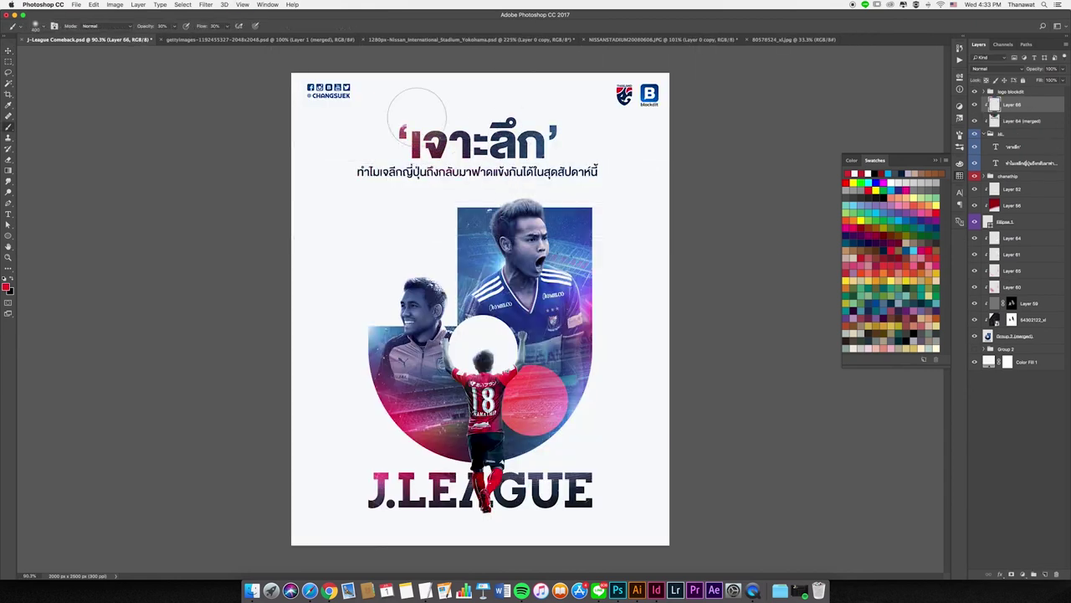
{"action": "key", "text": "ctrl+shift+alt+n"}
{"action": "left_click", "coordinate": [992, 69]}
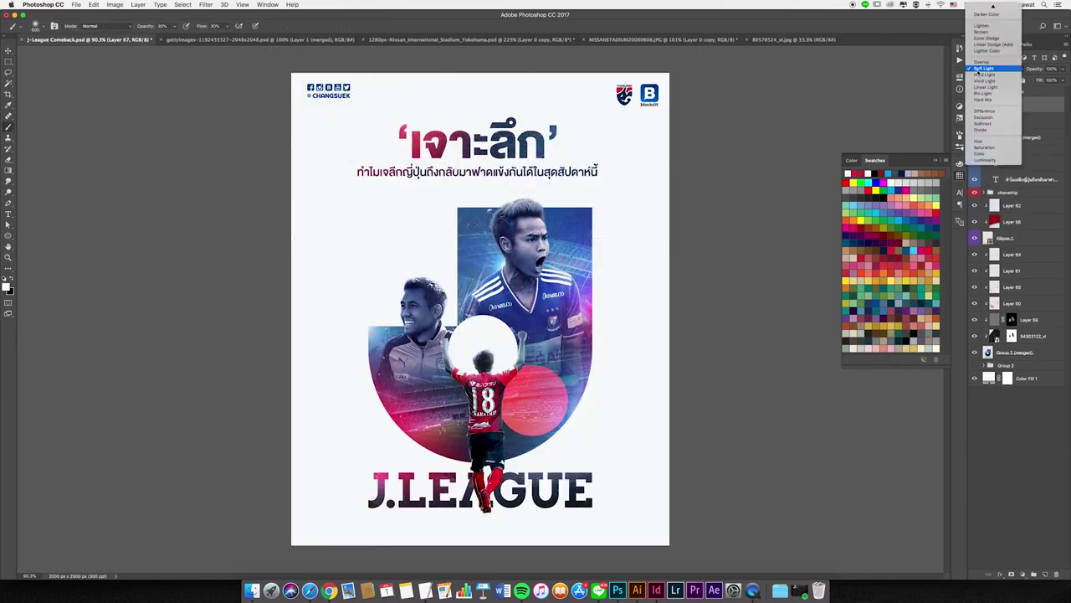
{"action": "left_click", "coordinate": [992, 134]}
- Flip the wash vertically, rotate it diagonally across the headline, and open Color Fill 1's colour picker
{"action": "key", "text": "ctrl+minus"}
{"action": "key", "text": "ctrl+t"}
{"action": "right_click", "coordinate": [448, 186]}
{"action": "left_click", "coordinate": [461, 297]}
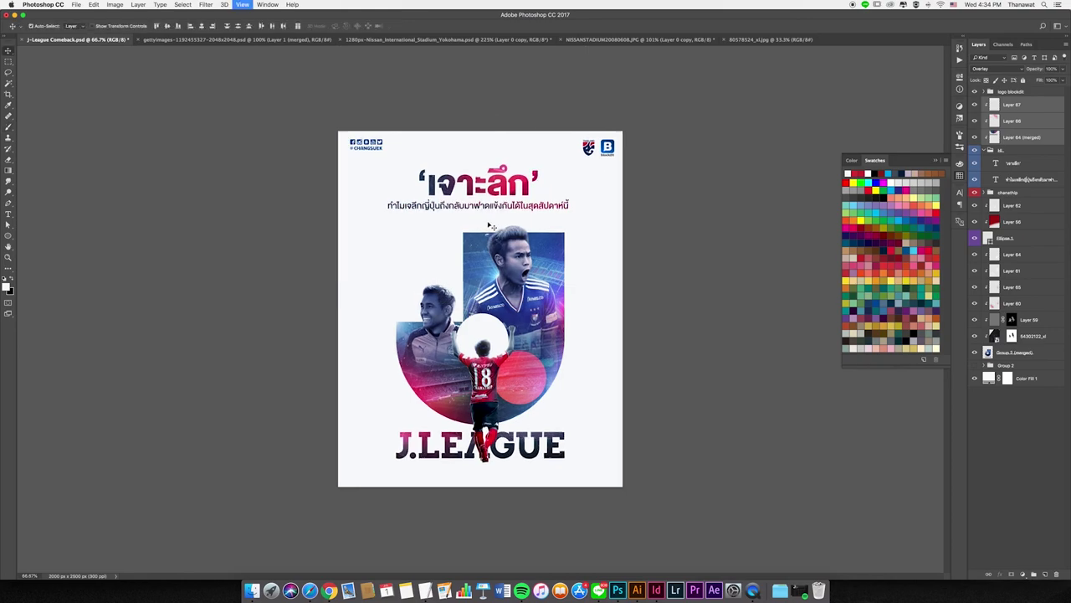
{"action": "key", "text": "Return"}
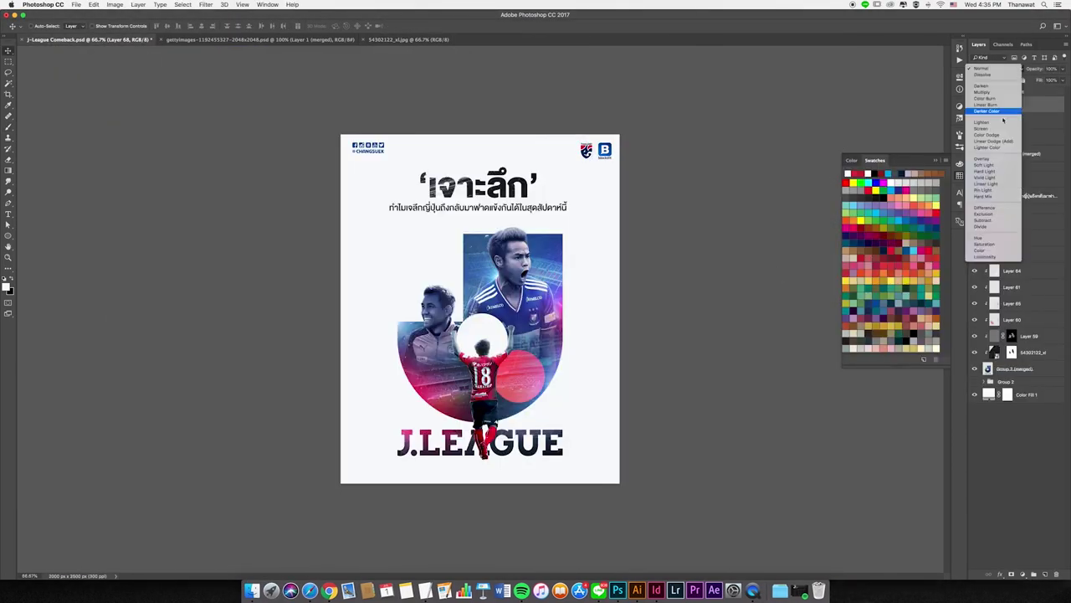
{"action": "left_click_drag", "start_coordinate": [500, 261], "coordinate": [452, 210]}
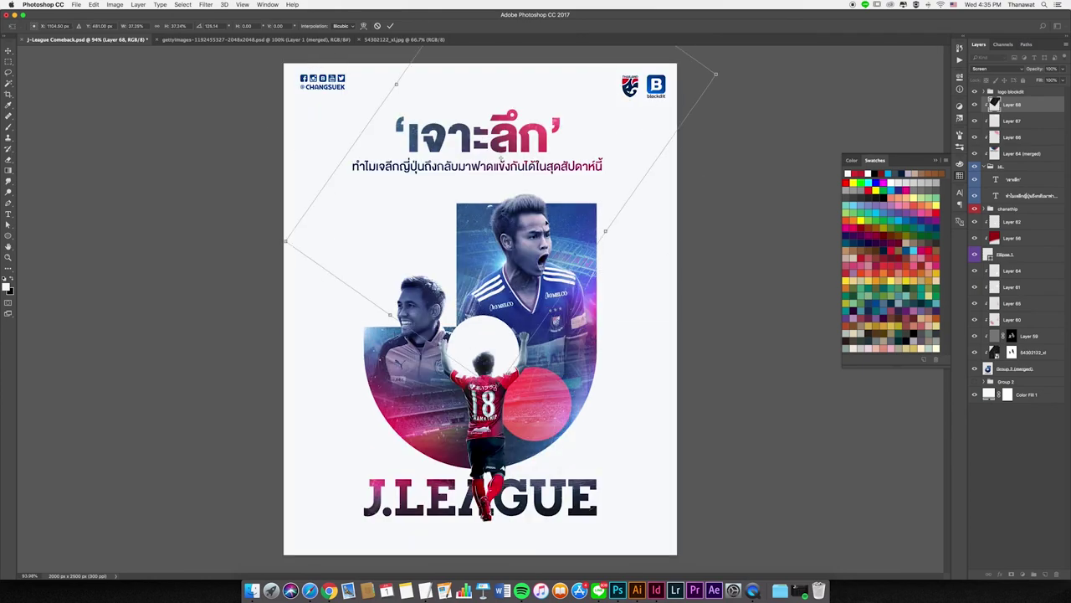
{"action": "scroll", "coordinate": [428, 260], "scroll_direction": "up", "scroll_amount": 5}
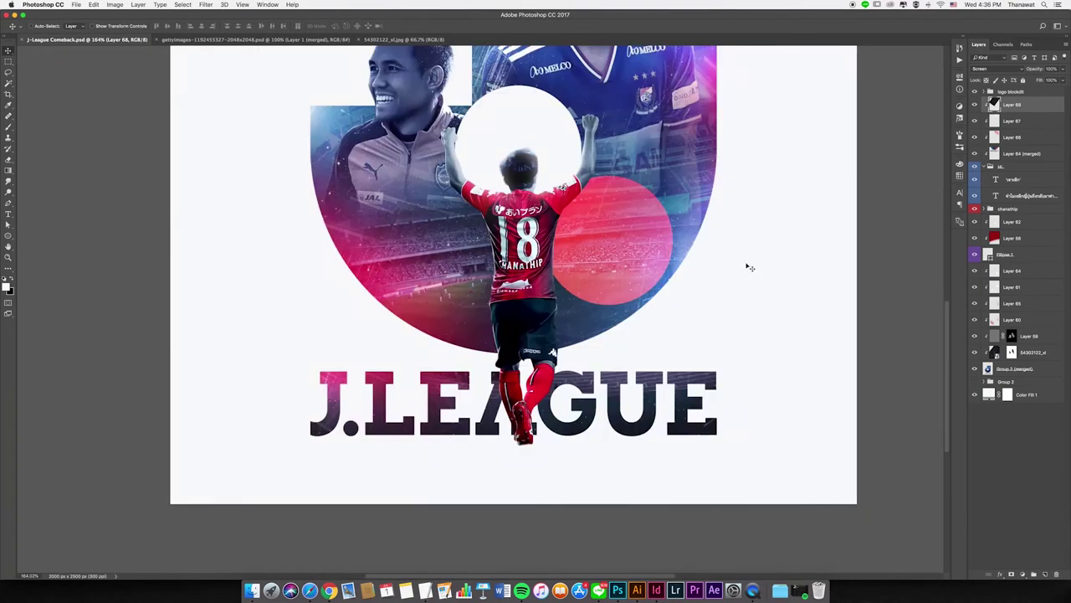
{"action": "left_click", "coordinate": [990, 395]}
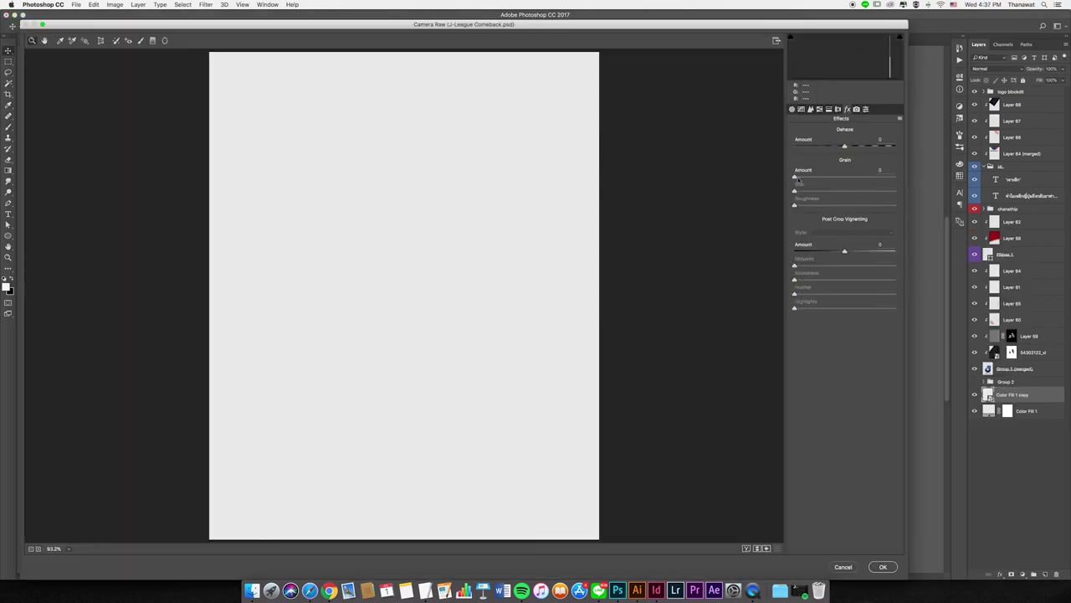
- Apply Camera Raw grain (Amount 65, Size 25, Roughness 50) to the Color Fill 1 copy
{"action": "left_click_drag", "start_coordinate": [797, 178], "coordinate": [837, 178]}
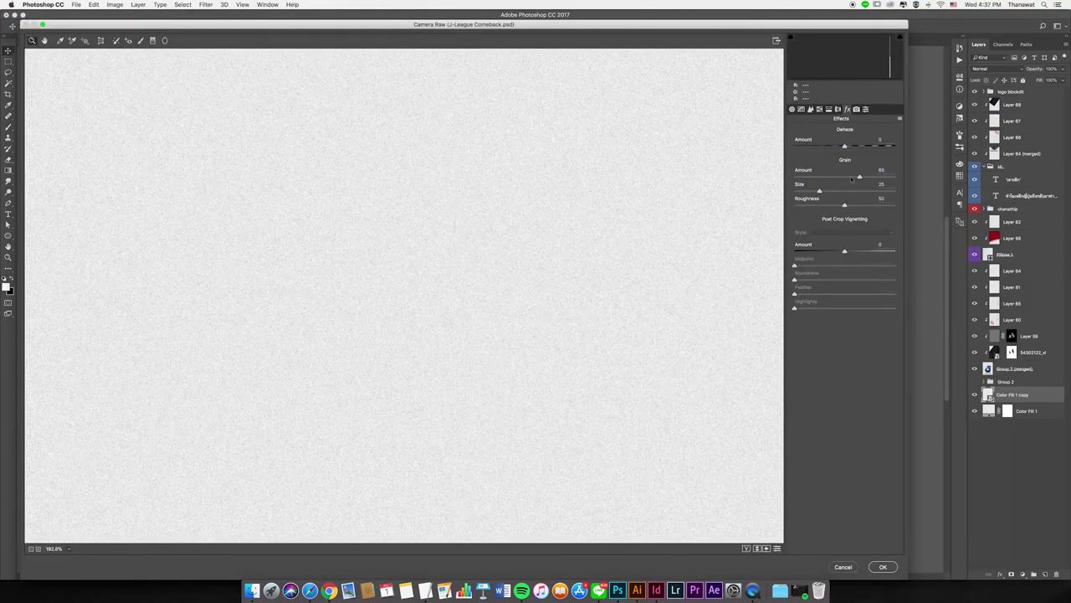
{"action": "key", "text": "Return"}
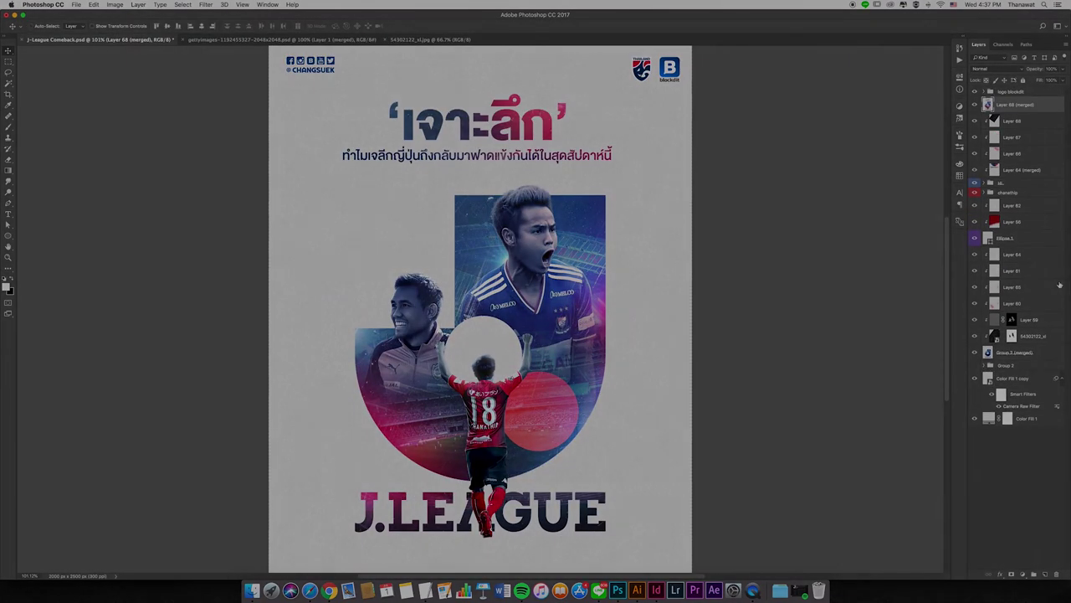